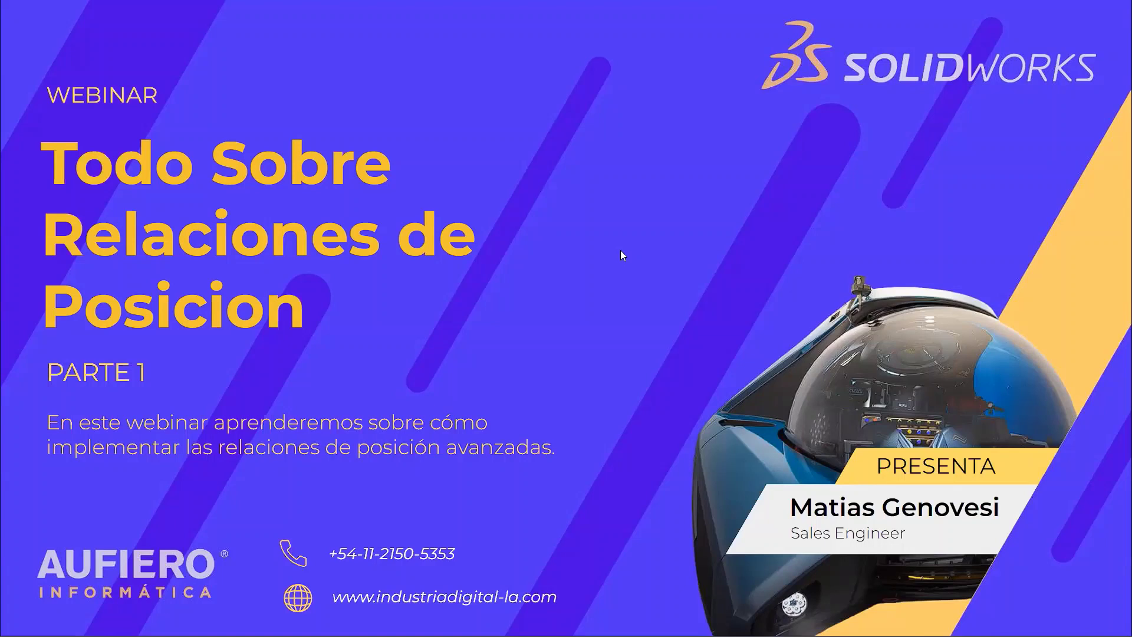
Step: Advance the webinar slideshow to the Centro de Perfil section slide
click(622, 256)
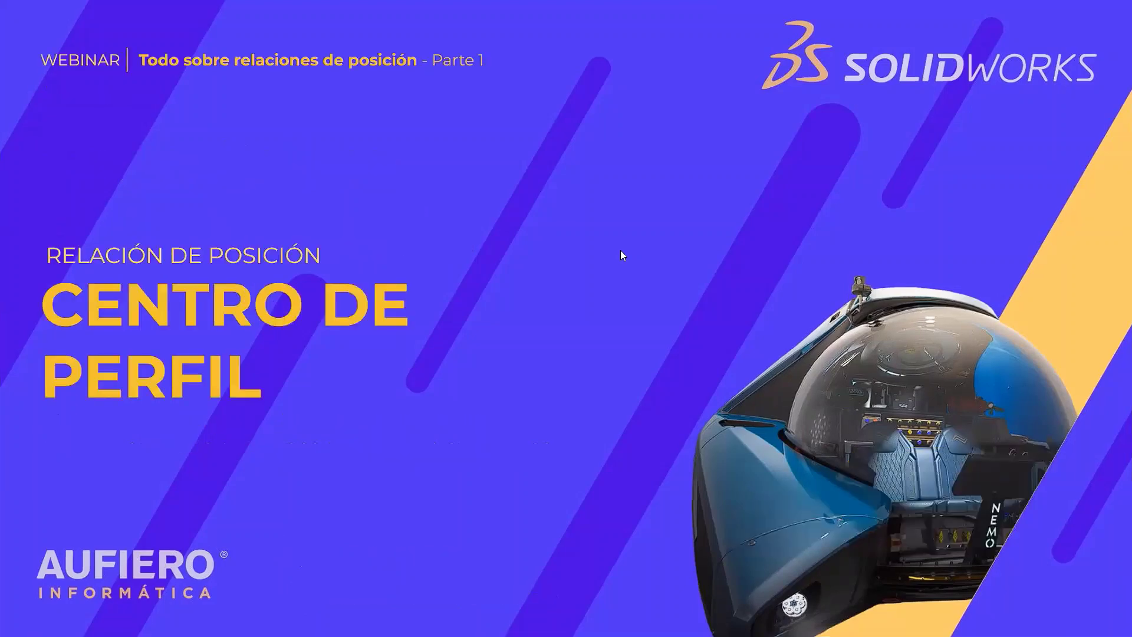
Step: Start the embedded demo video of the Centro de perfil tube-and-plate assembly
click(621, 250)
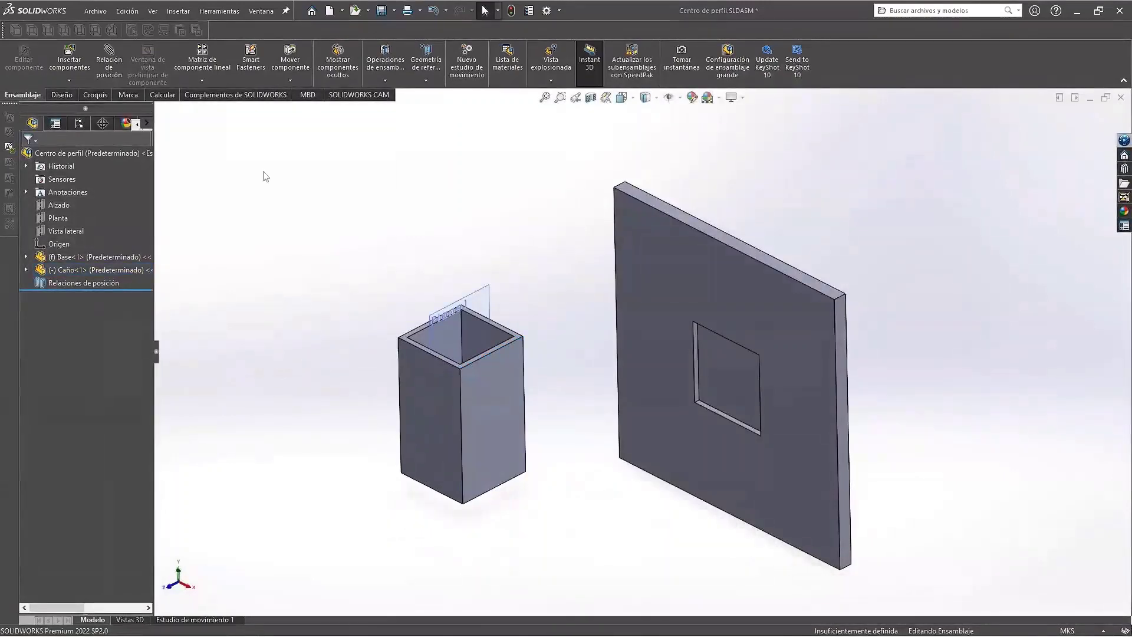
Step: Mate the tube's top face coincident with the top face of the plate's square opening
click(110, 59)
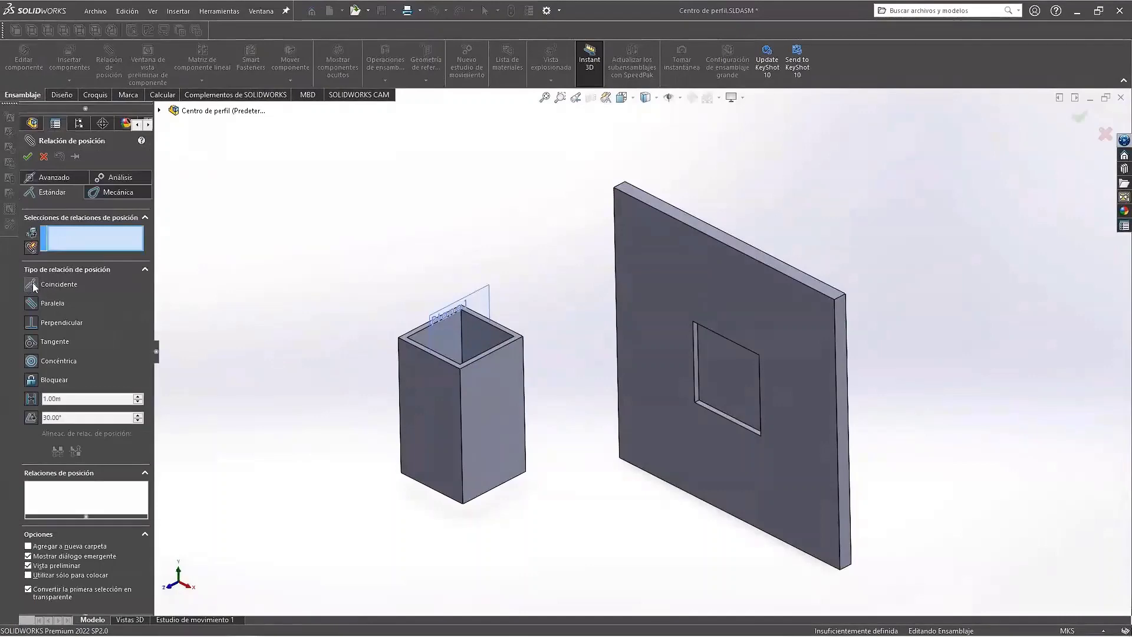
scroll(513, 339, down, 3)
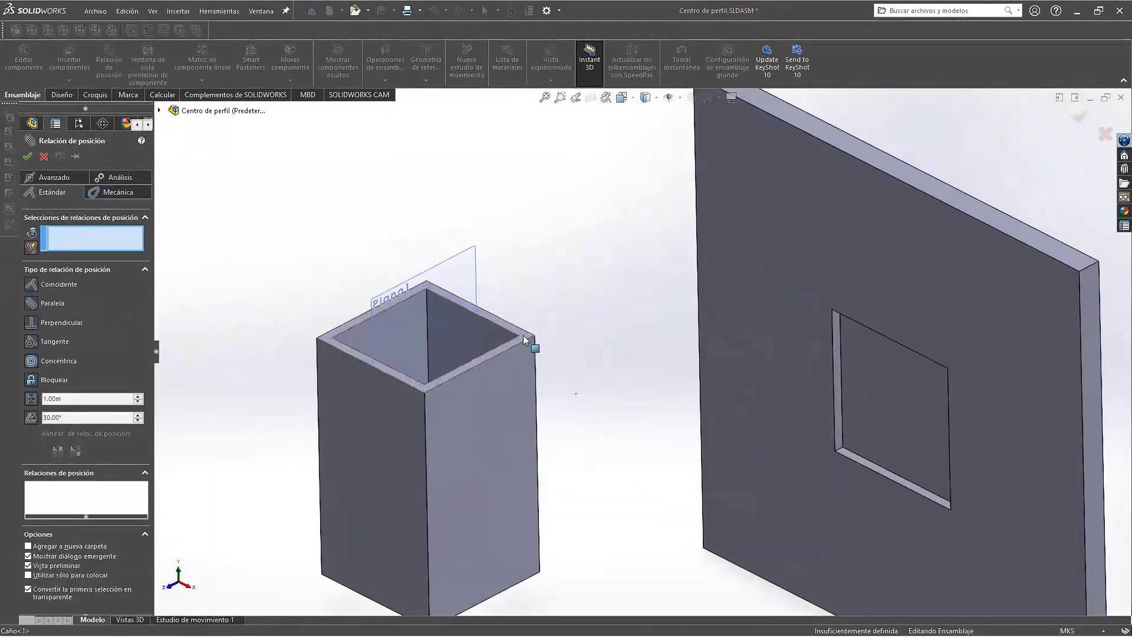
click(524, 338)
click(865, 373)
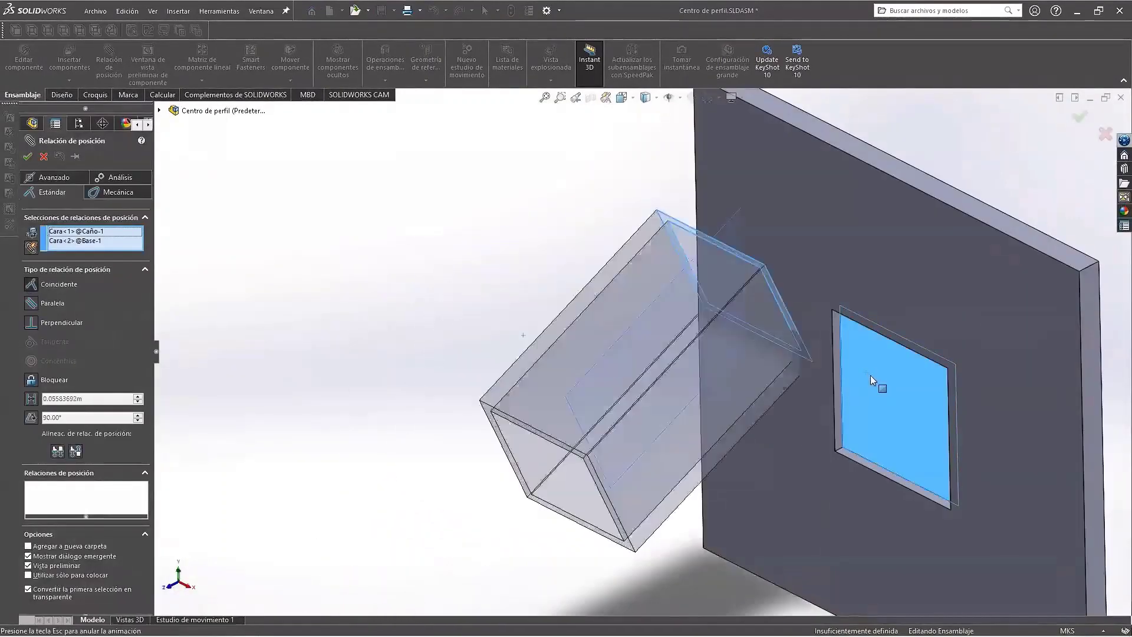
click(993, 389)
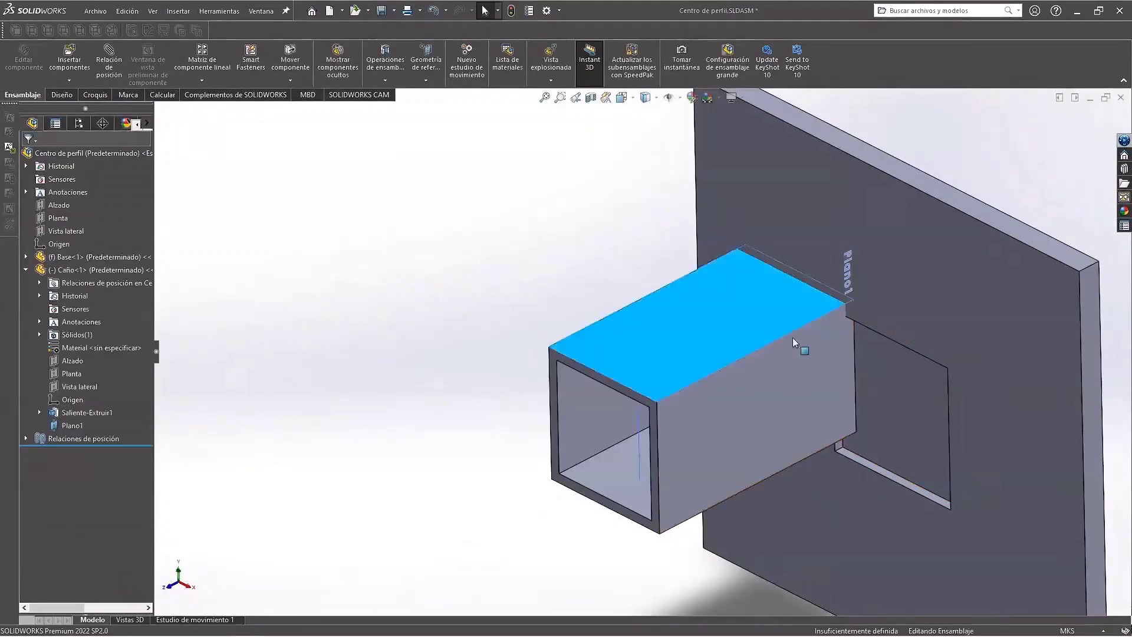
Step: Slide the tube along the opening and orbit to check the coincident mate
drag(793, 342, 879, 407)
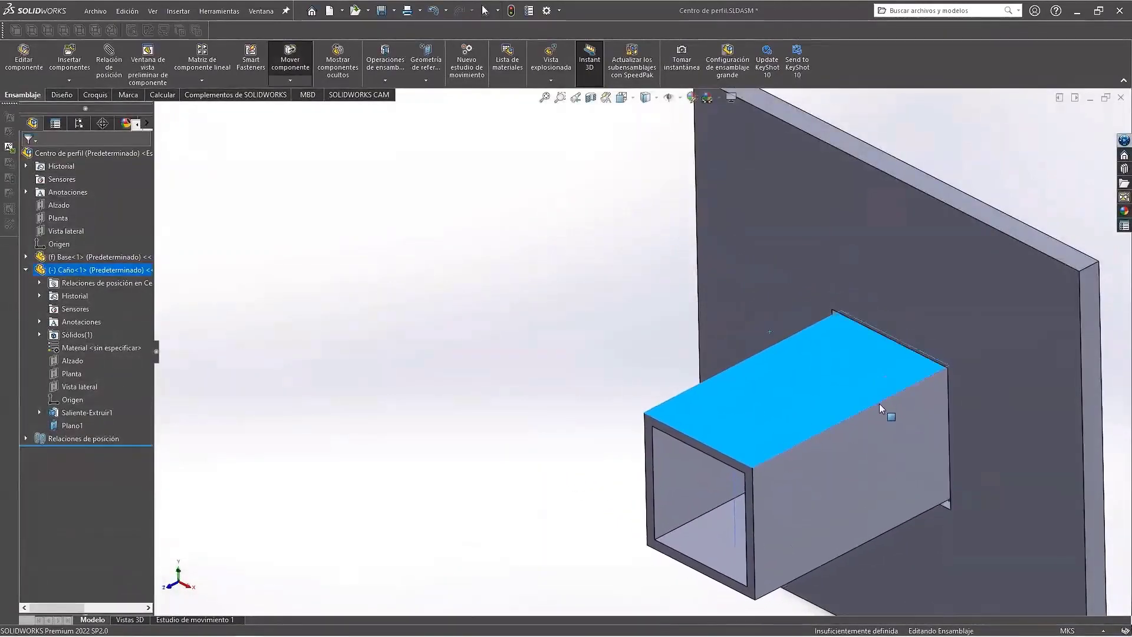
mouse_move(964, 461)
middle_down()
mouse_move(918, 383)
mouse_move(957, 380)
middle_up()
scroll(935, 384, up, 1)
scroll(784, 402, down, 4)
scroll(812, 404, down, 4)
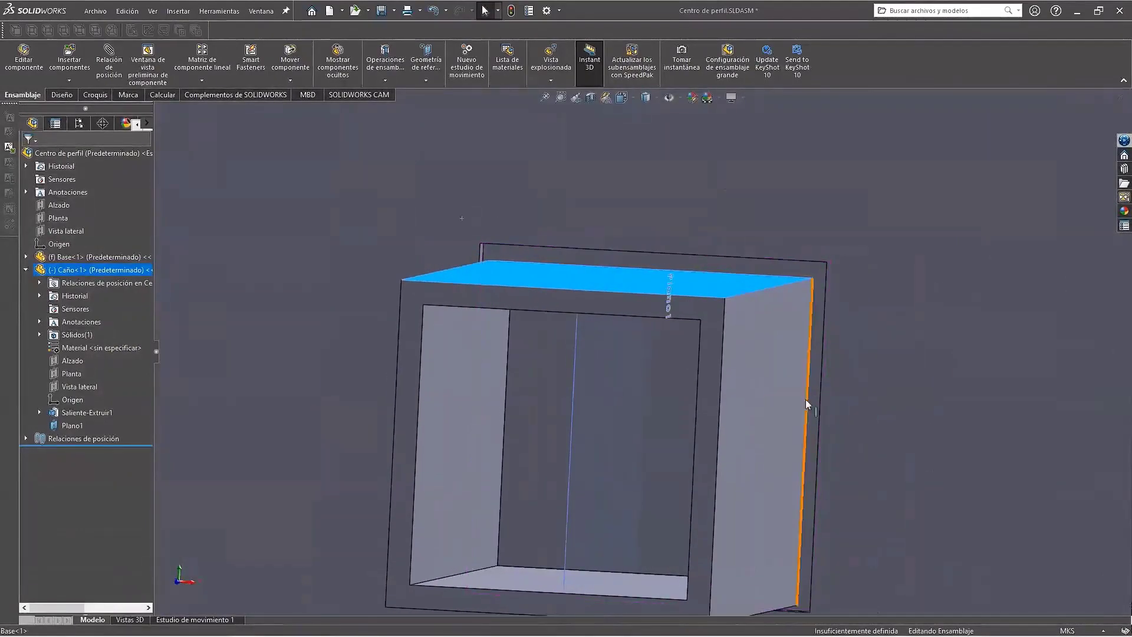
scroll(807, 405, up, 5)
scroll(697, 359, down, 2)
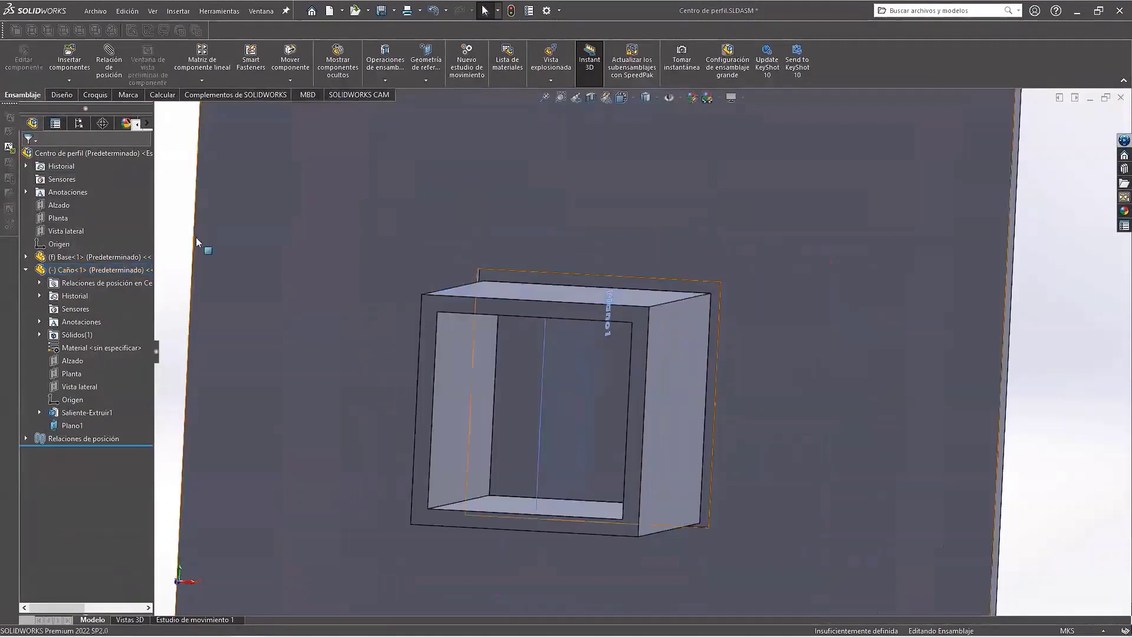
Step: Start a distance mate between the tube's right side face and the opening's matching side face
click(112, 72)
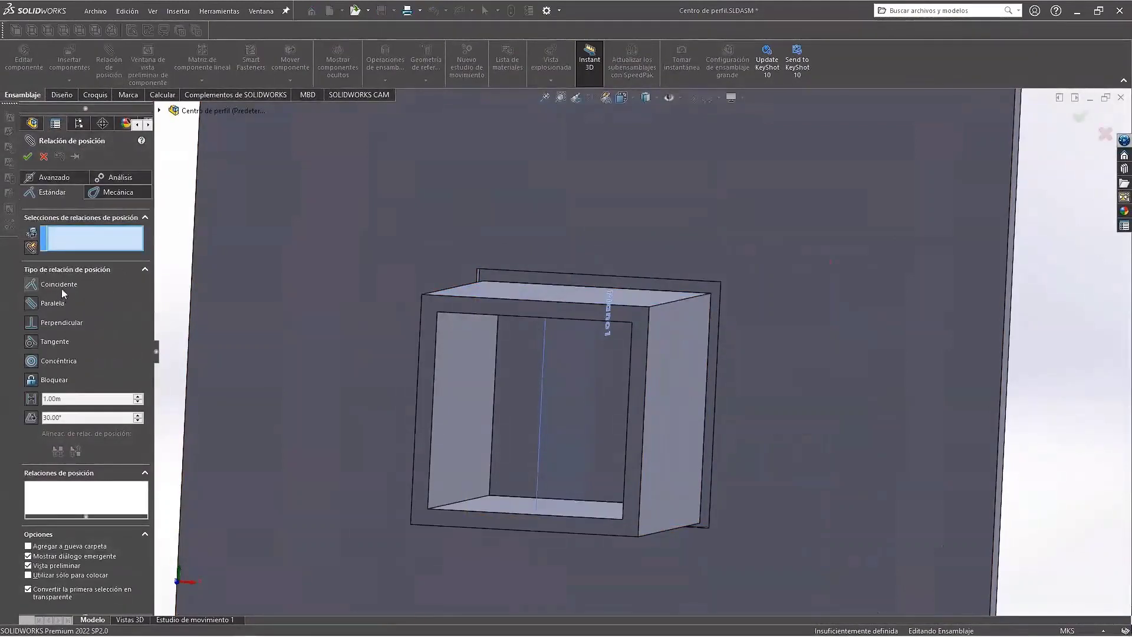
click(32, 398)
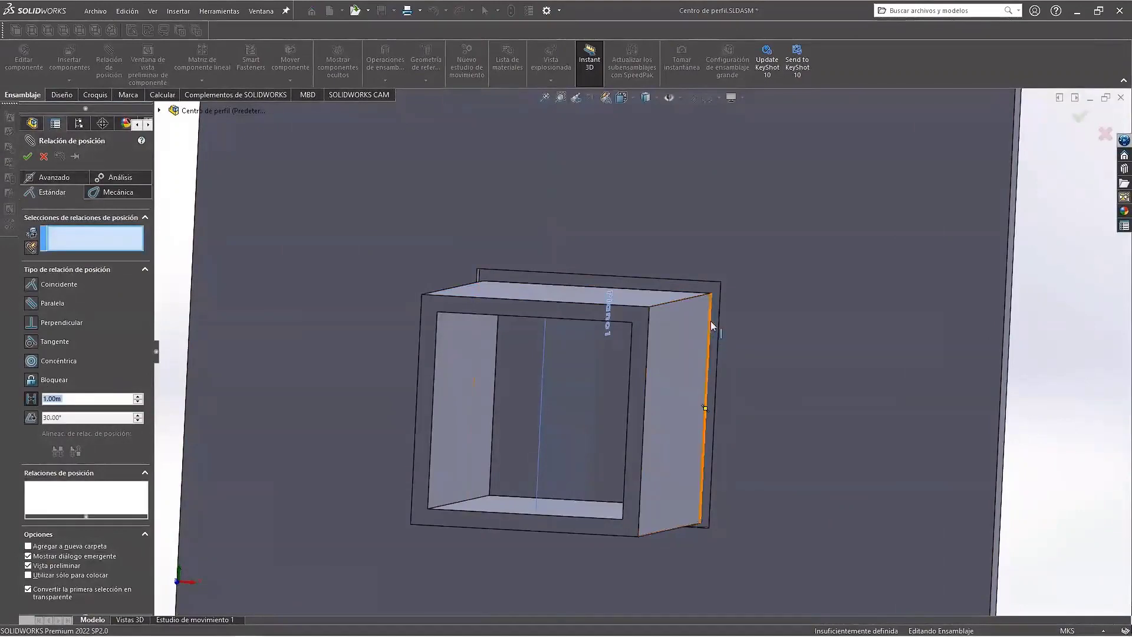
scroll(709, 322, down, 3)
scroll(699, 330, down, 2)
click(700, 335)
scroll(701, 335, up, 3)
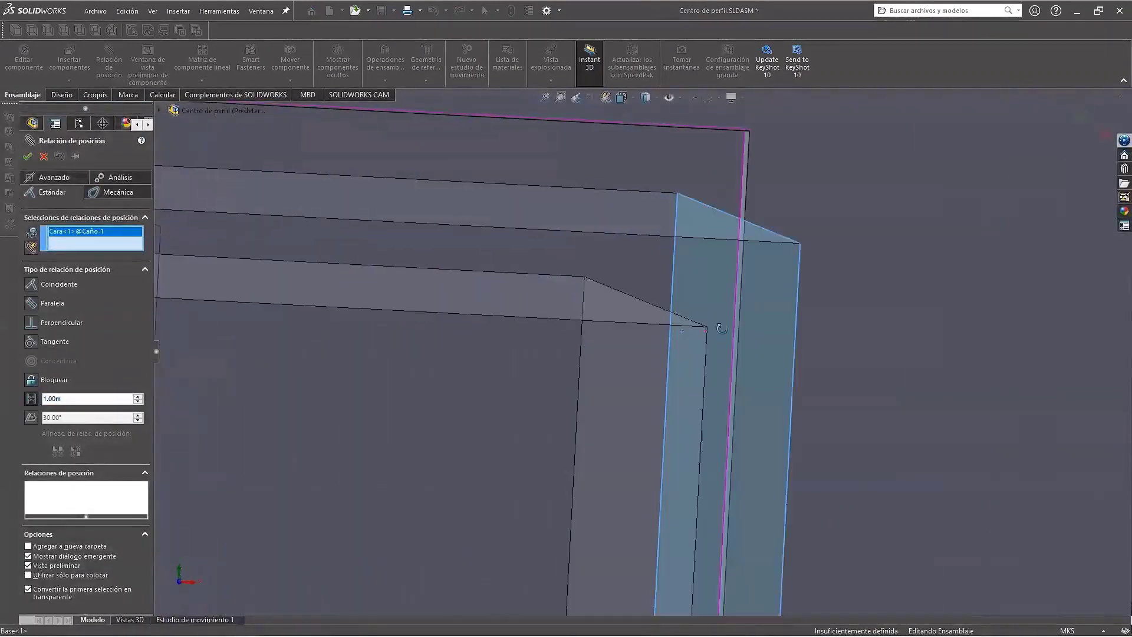
scroll(716, 318, down, 2)
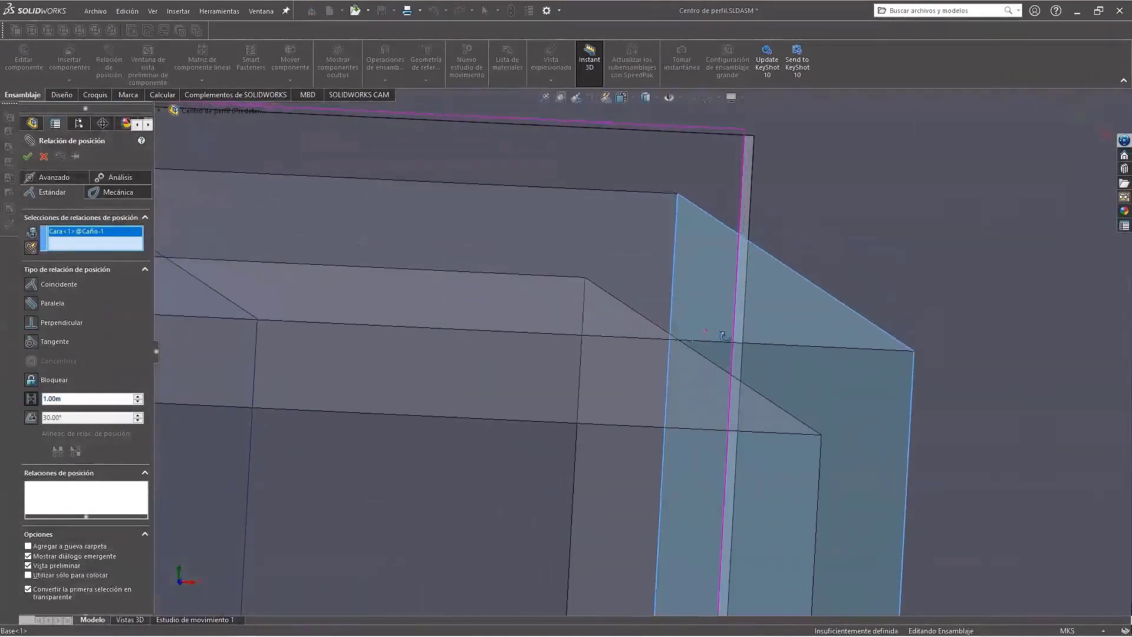
click(743, 221)
Step: Set the mate distance to 1mm and confirm it
scroll(659, 311, up, 3)
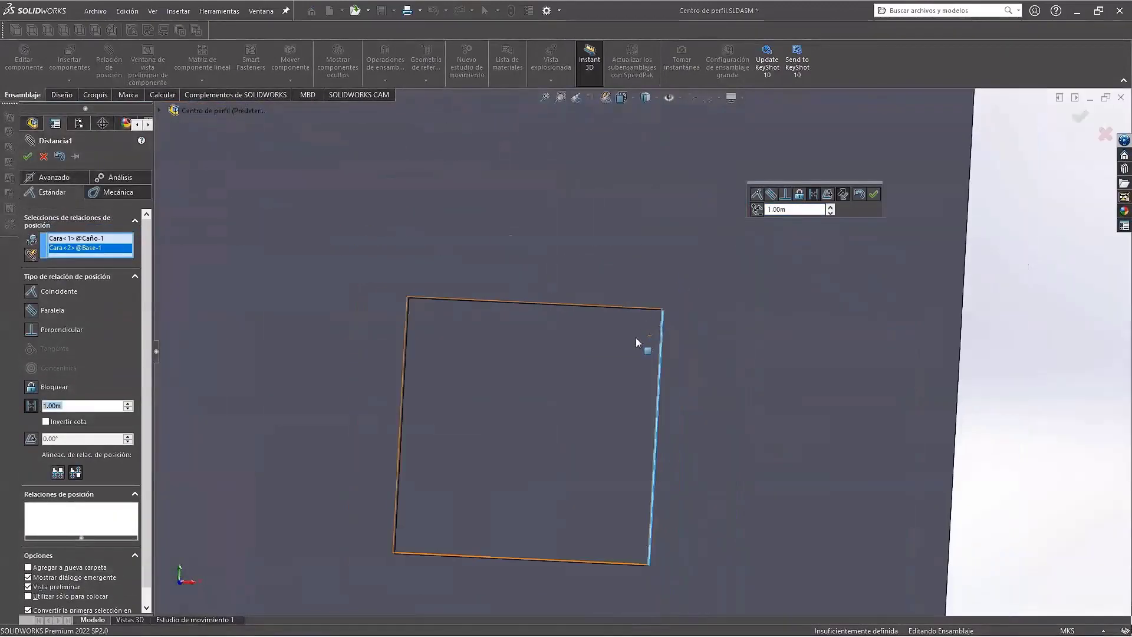
scroll(635, 338, up, 3)
double_click(787, 208)
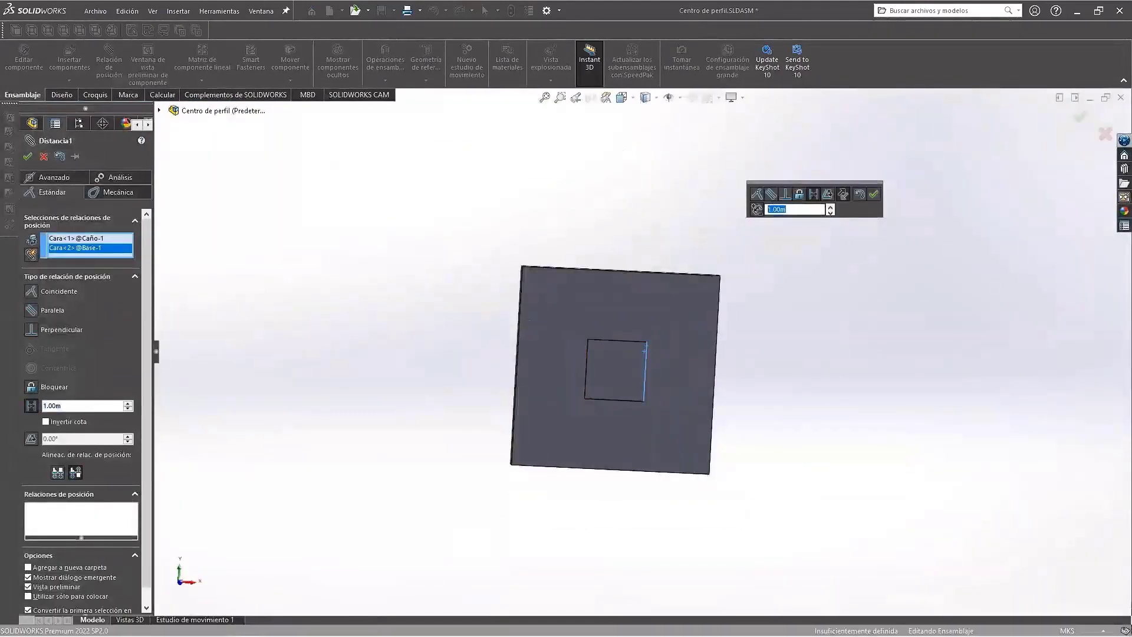
text(1)
text(mm)
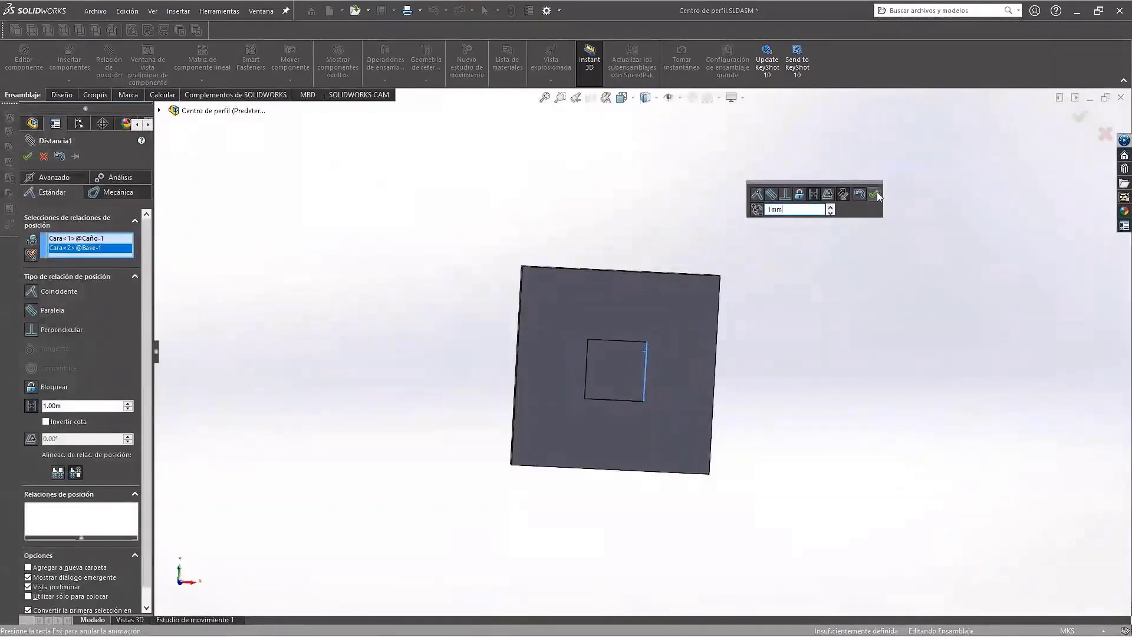
click(875, 193)
scroll(643, 371, down, 5)
Step: Add a 1 mm distance mate between the tube's bottom face and the opening's bottom face
scroll(639, 368, down, 3)
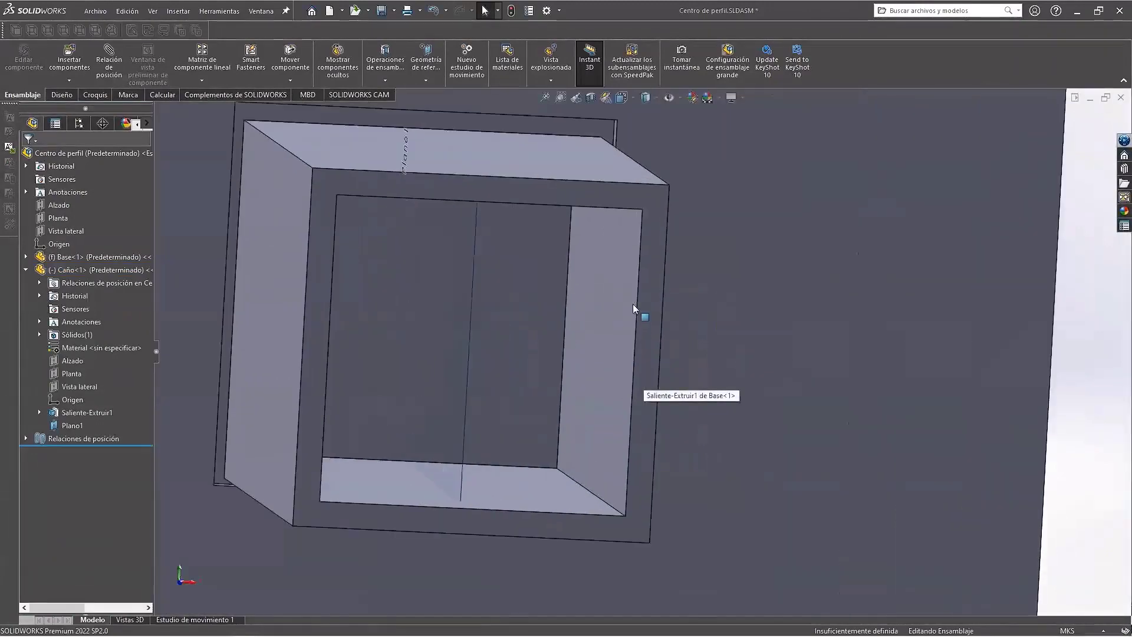
middle_drag(632, 303, 715, 172)
scroll(627, 423, up, 3)
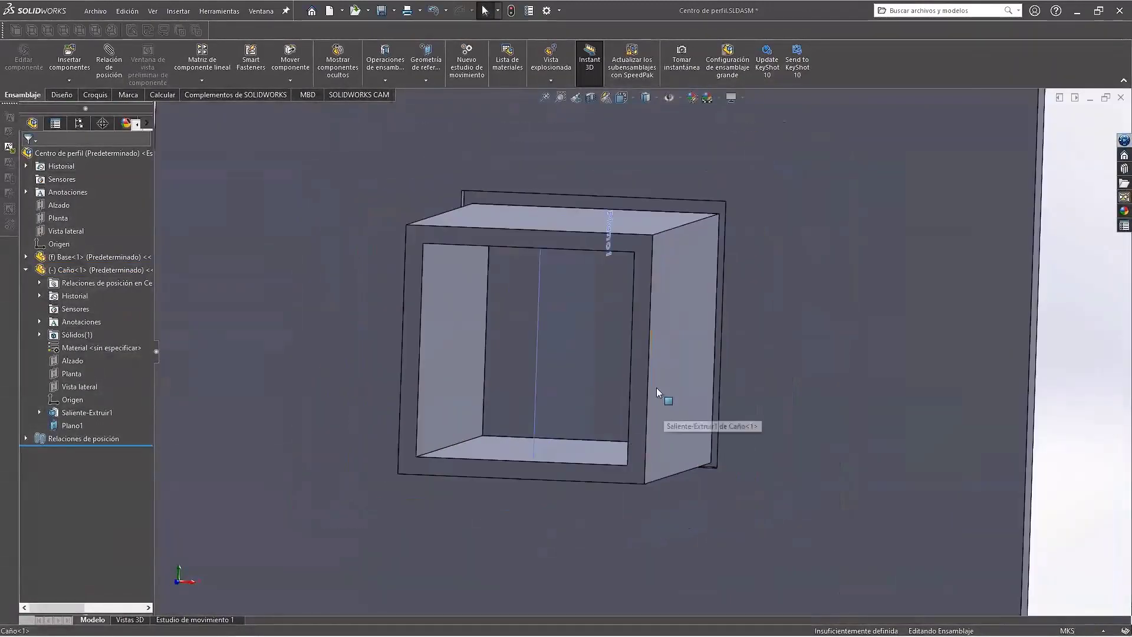
mouse_move(656, 387)
mouse_down()
mouse_move(656, 447)
mouse_move(647, 423)
mouse_move(664, 327)
mouse_move(745, 460)
mouse_move(646, 380)
mouse_move(664, 436)
mouse_up()
middle_drag(664, 437, 618, 506)
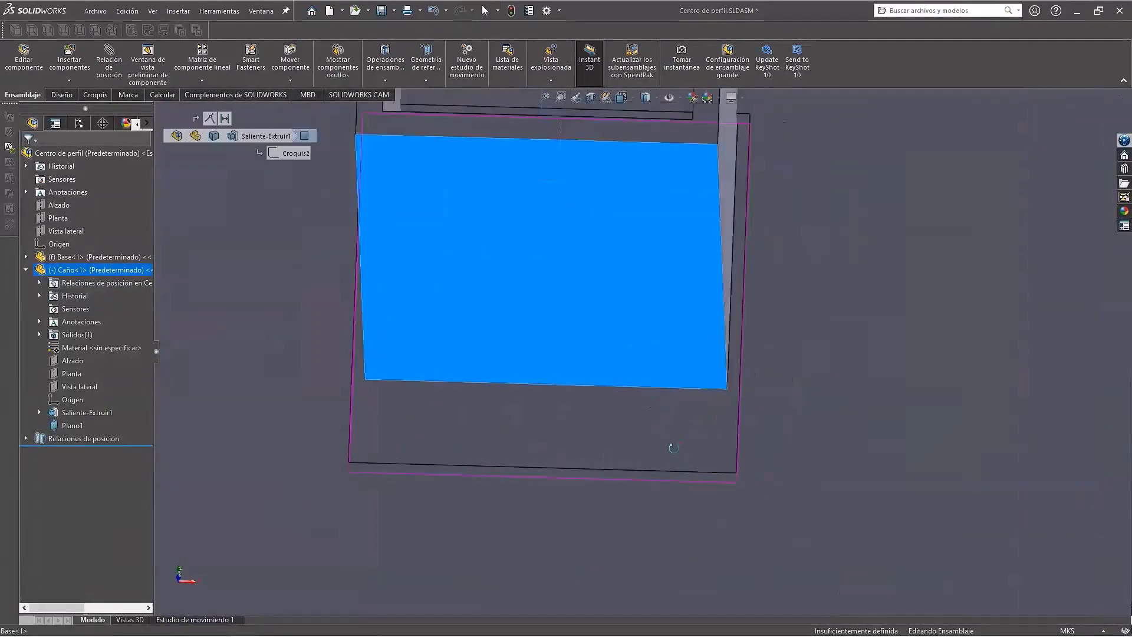
scroll(618, 506, down, 3)
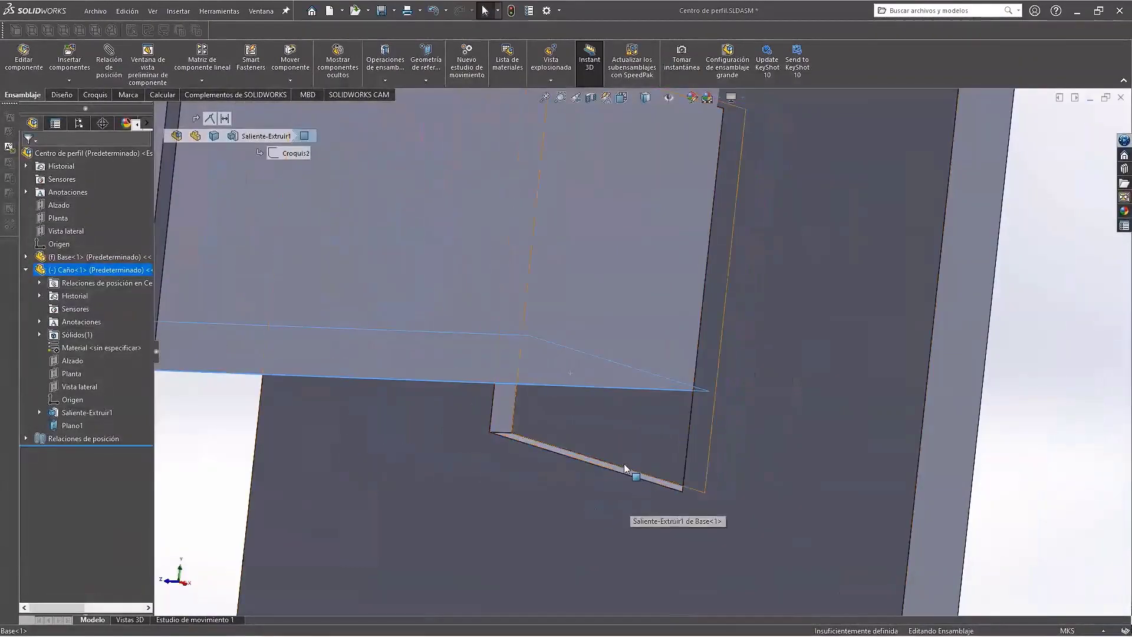
ctrl+click(612, 466)
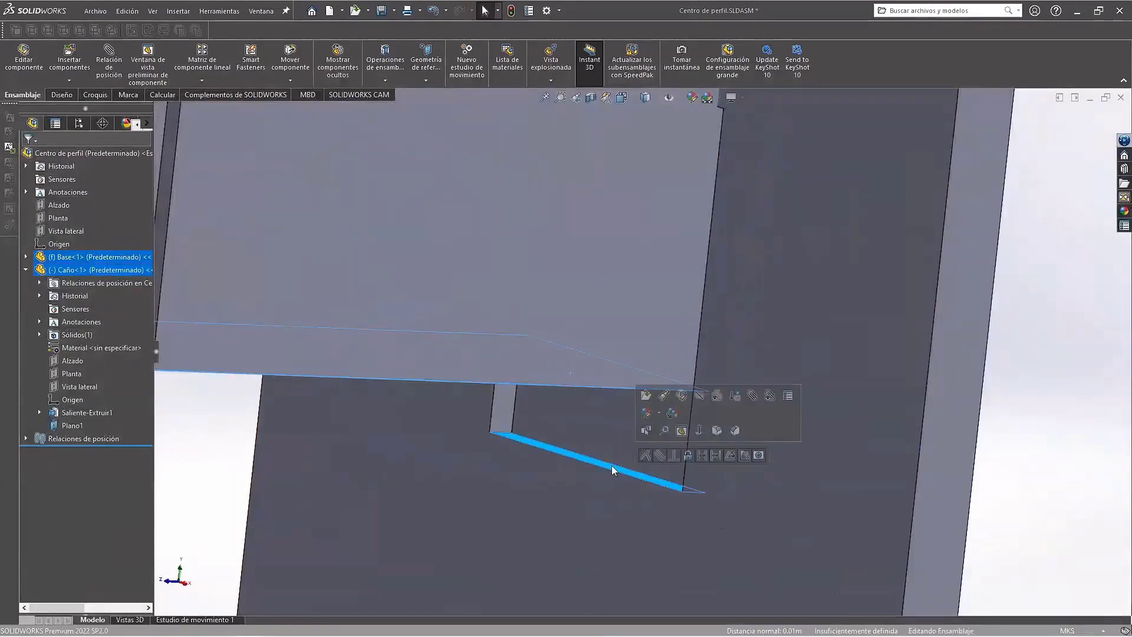
click(702, 455)
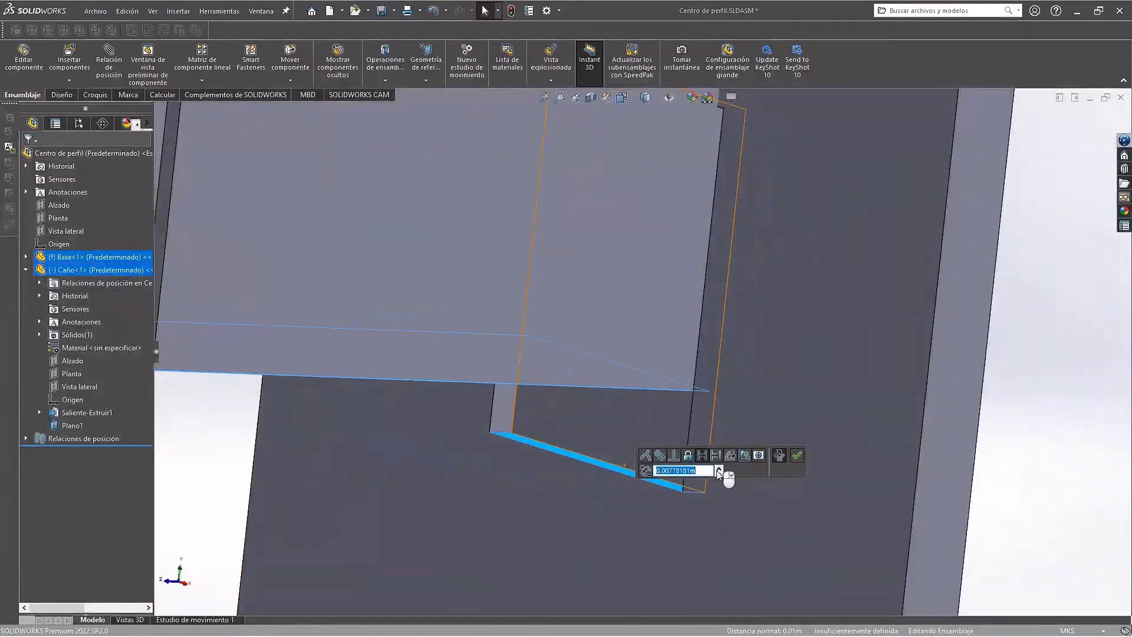
text(1mm)
click(797, 455)
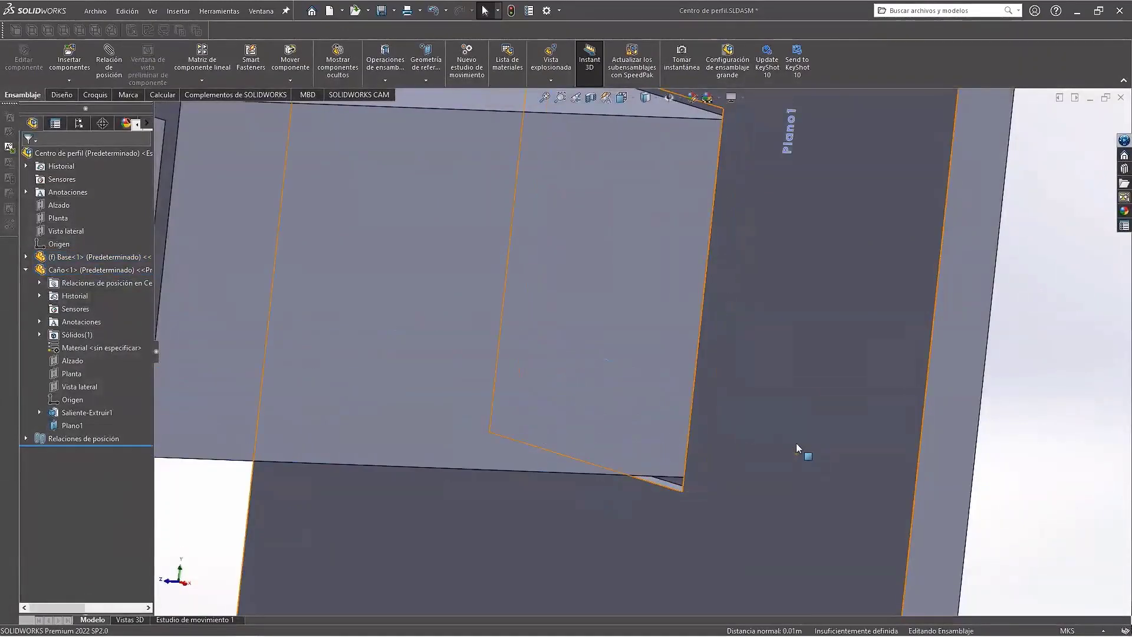
Step: Orbit and try moving the tube to confirm it is now fully fixed
scroll(674, 349, up, 5)
mouse_move(675, 349)
middle_down()
mouse_move(753, 346)
mouse_move(678, 355)
middle_up()
scroll(678, 355, up, 5)
click(590, 311)
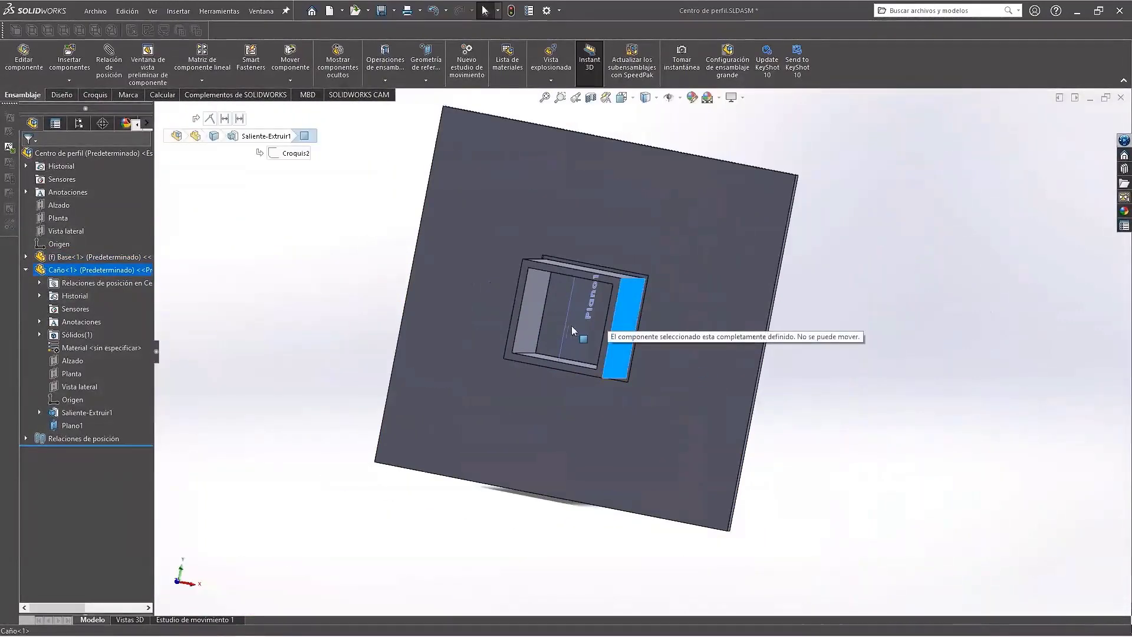
mouse_move(571, 326)
middle_down()
mouse_move(641, 380)
mouse_move(625, 371)
middle_up()
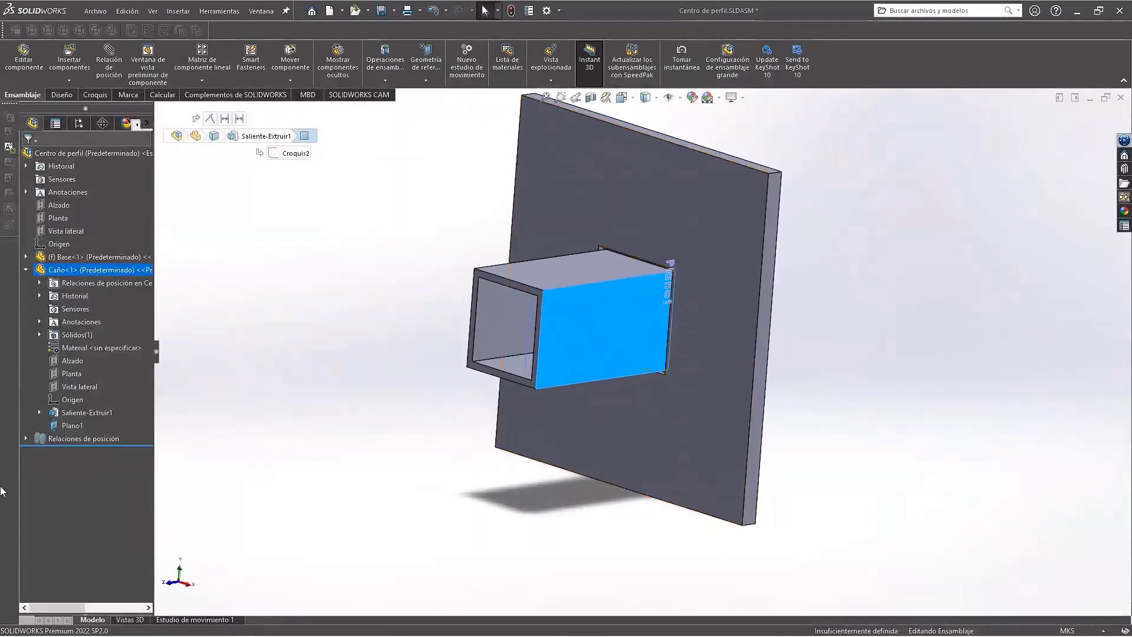
Step: Delete Coincidente1, Distancia1 and Distancia2, then drag the tube off toward the lower left
click(25, 439)
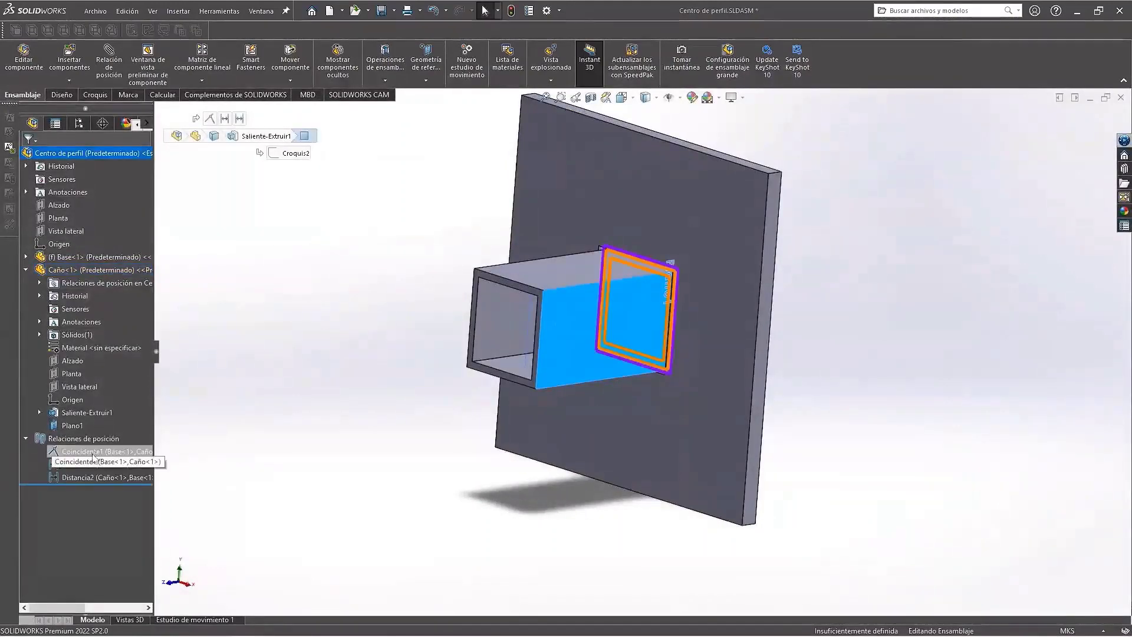
click(89, 450)
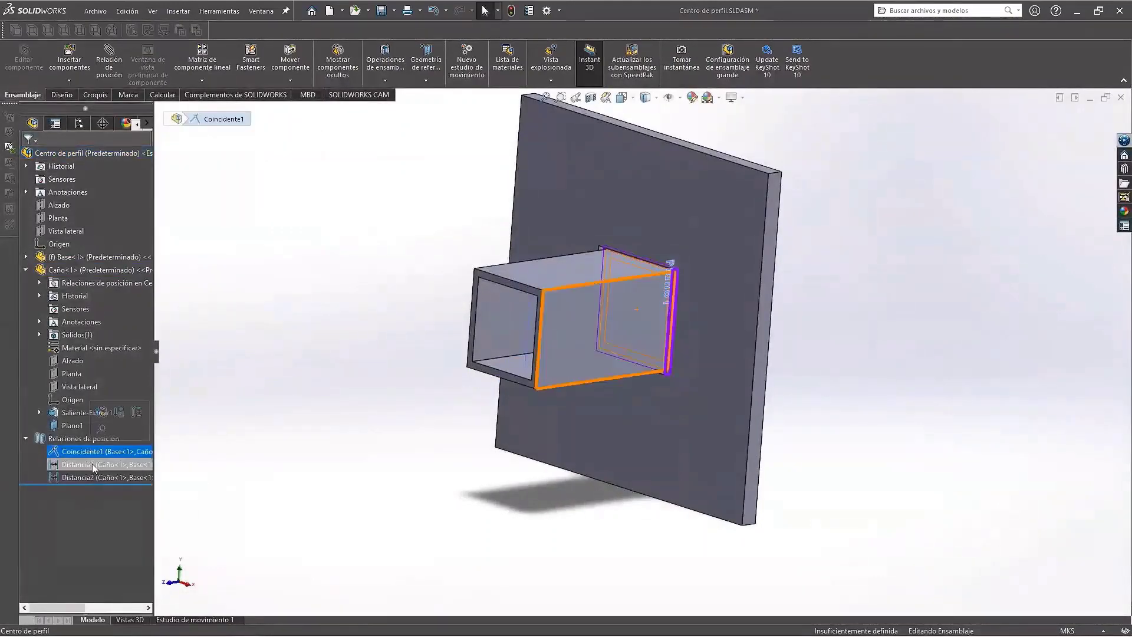
shift+click(86, 476)
key(Delete)
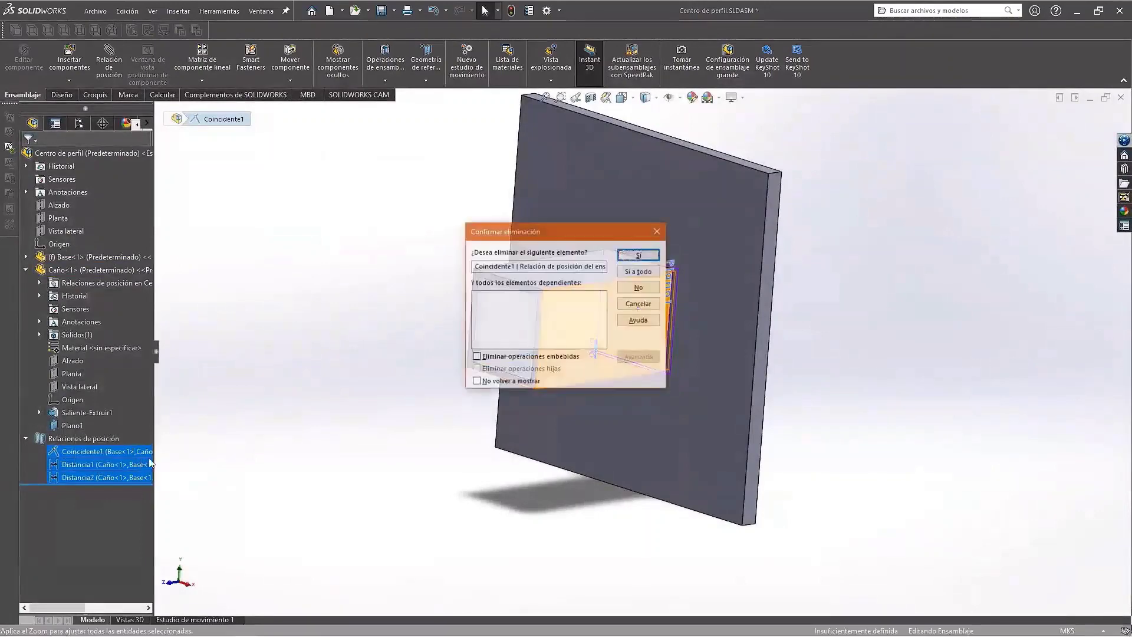
drag(612, 304, 352, 422)
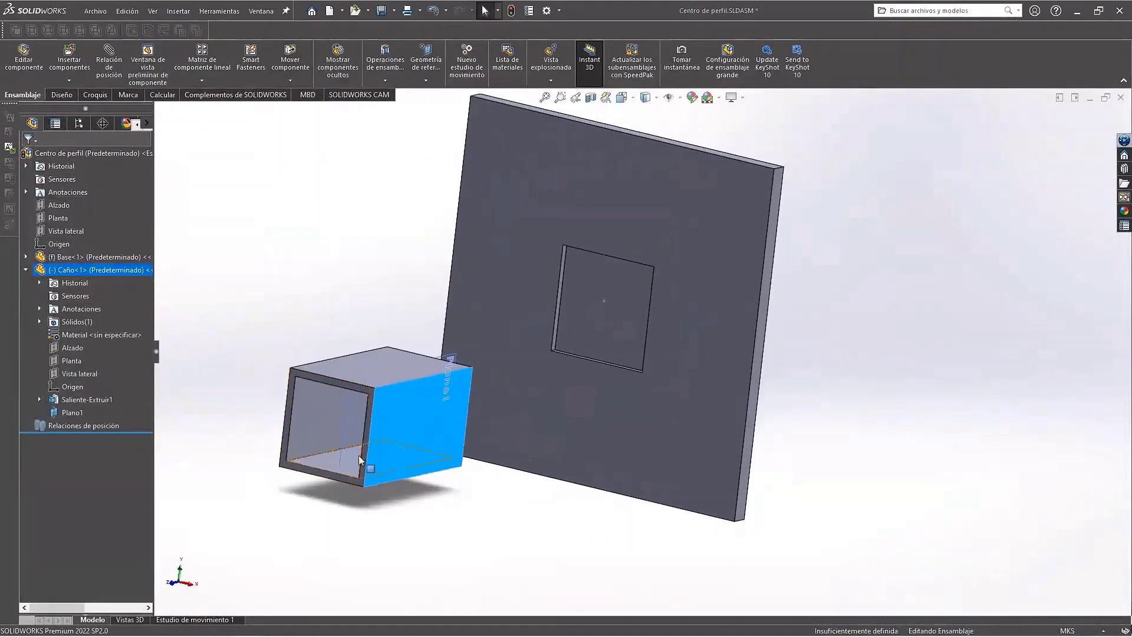
Step: Start a Centro de perfil mate between the plate's square hole face and the tube's end face
click(306, 256)
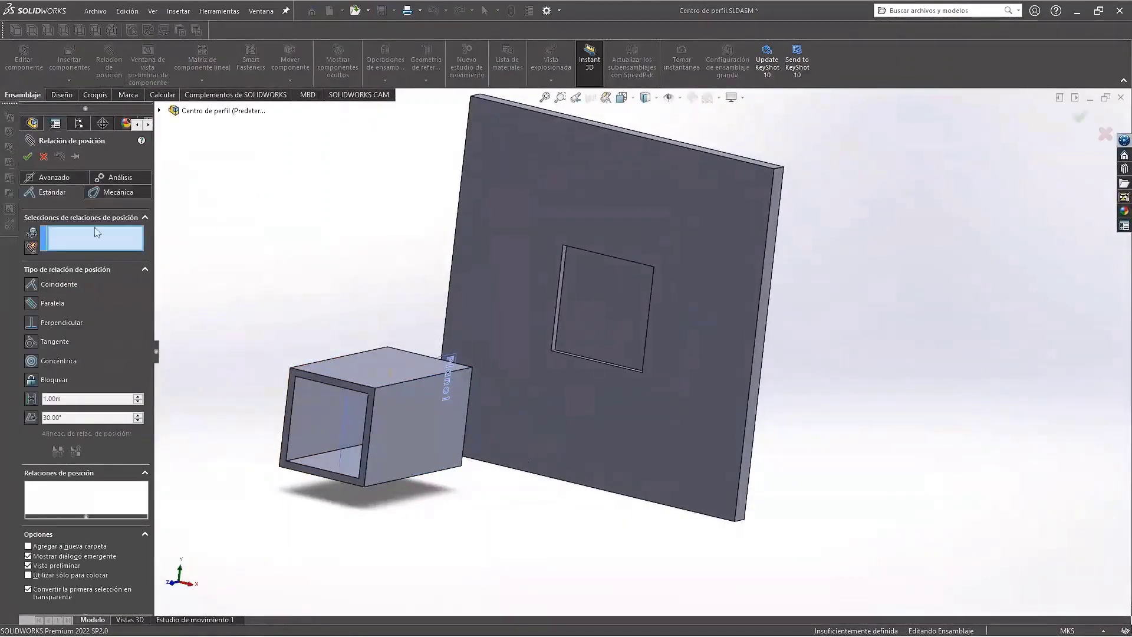
click(56, 178)
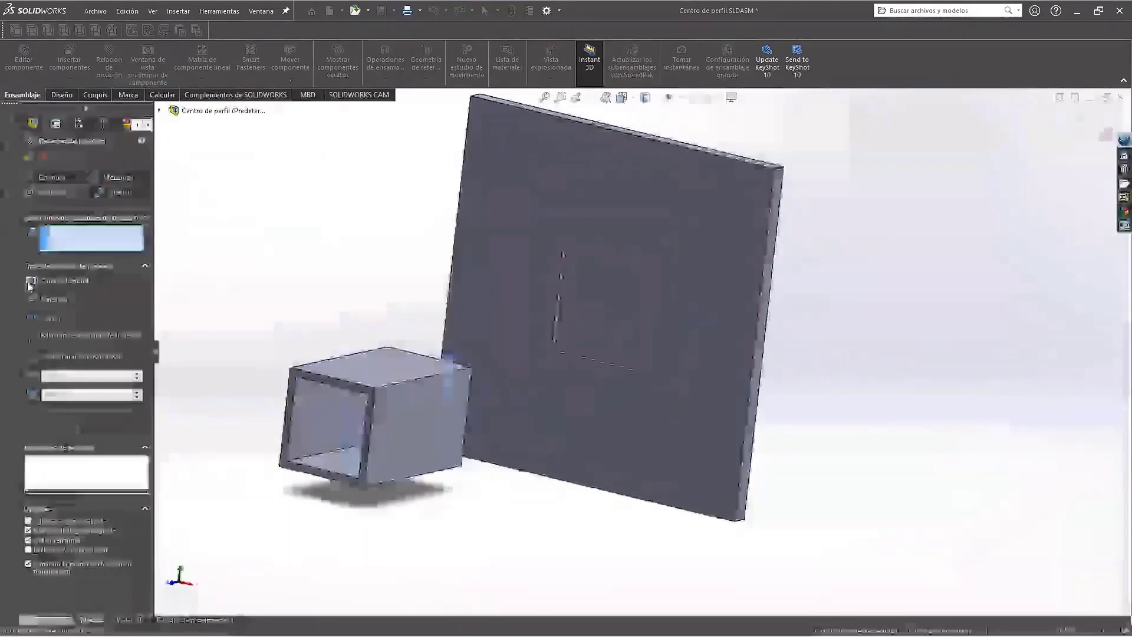
click(29, 286)
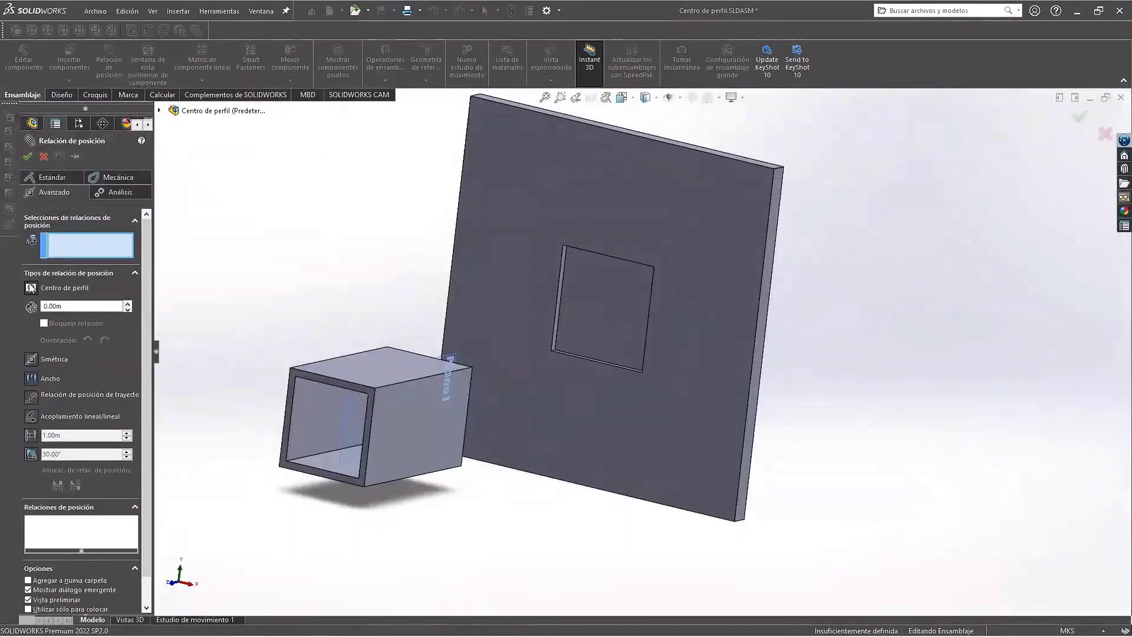
click(593, 303)
mouse_move(607, 354)
middle_down()
mouse_move(517, 355)
mouse_move(578, 377)
middle_up()
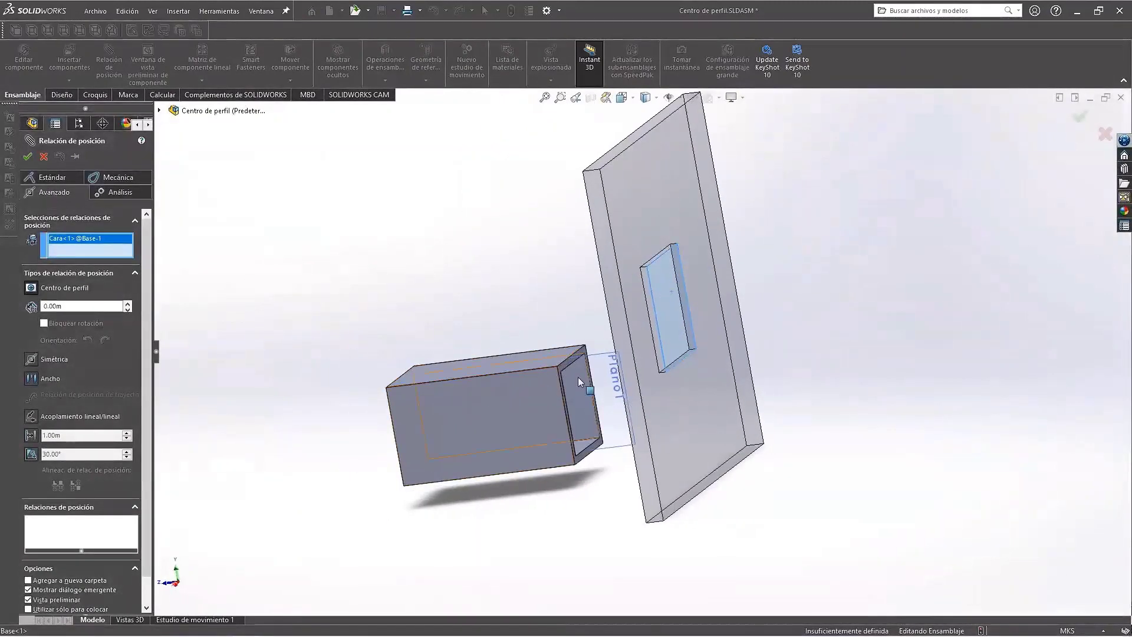
scroll(558, 348, down, 5)
click(560, 348)
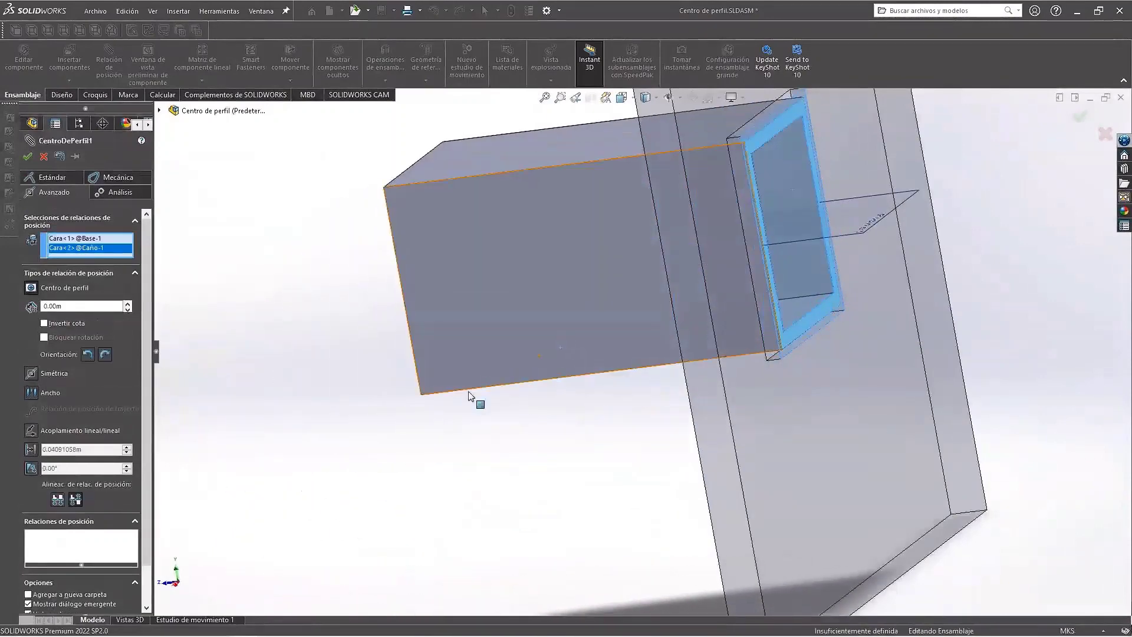
Step: Give the mate a 20mm offset, flip it to the plate's other side, and rotate the tube's orientation
middle_drag(352, 454, 476, 450)
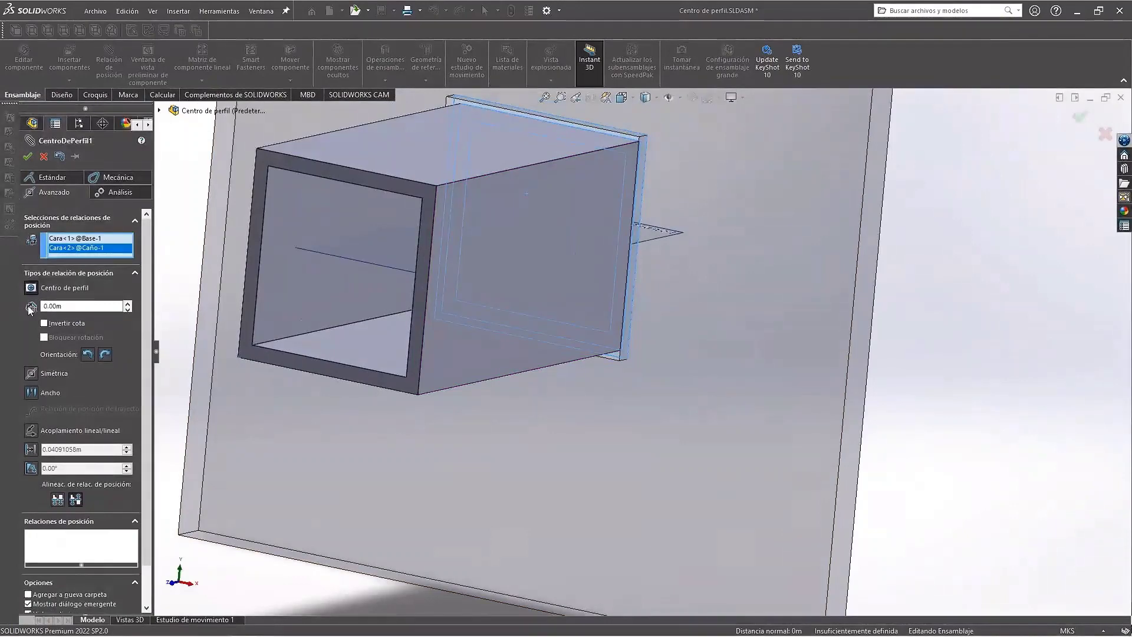
scroll(504, 359, up, 3)
text(20)
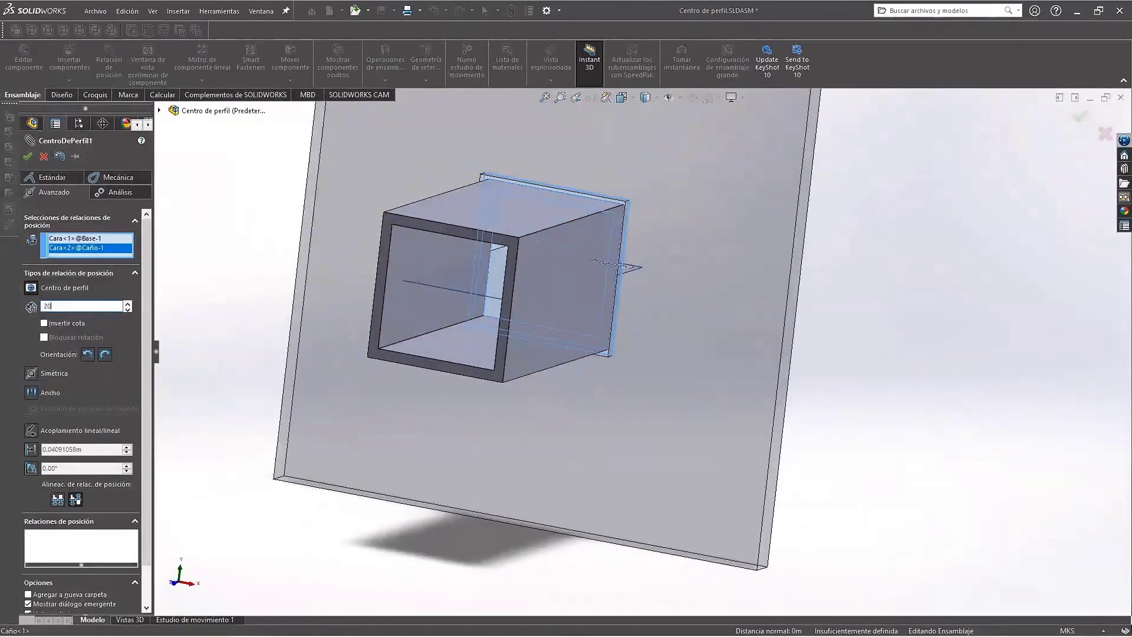
text(mm)
key(Return)
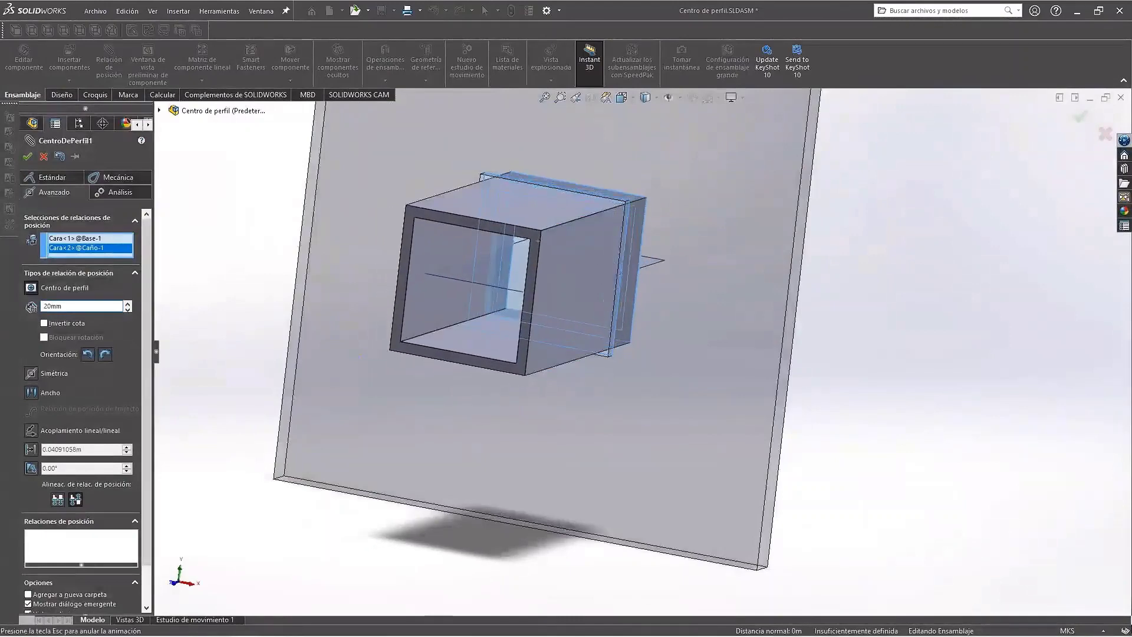
middle_drag(702, 305, 513, 324)
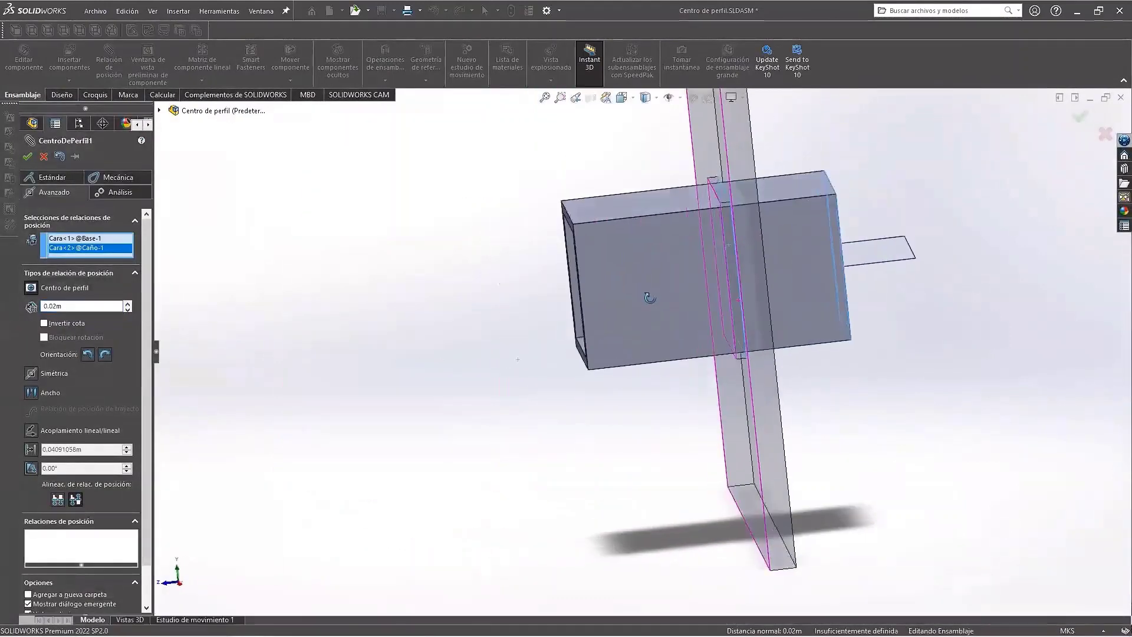
click(43, 322)
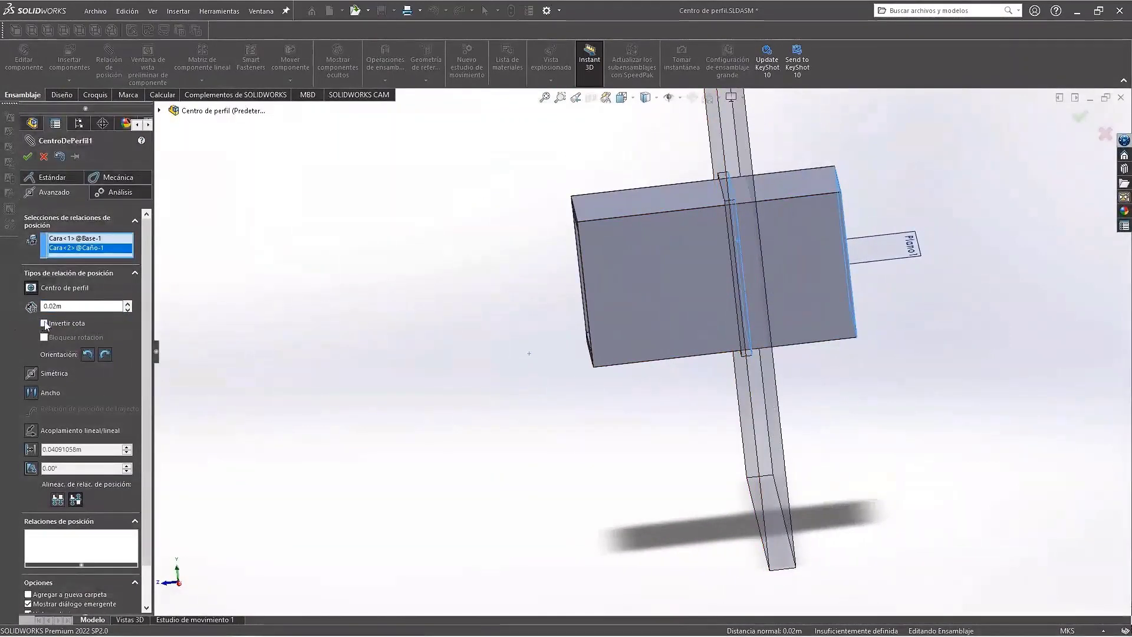
mouse_move(677, 328)
middle_down()
mouse_move(758, 321)
mouse_move(723, 329)
middle_up()
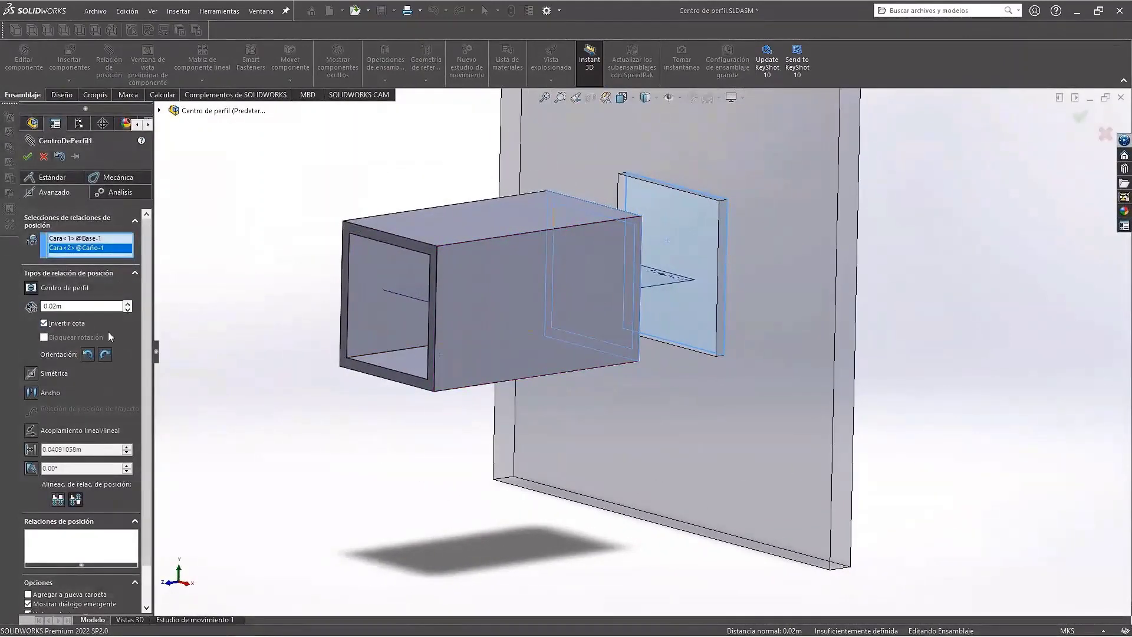
click(87, 354)
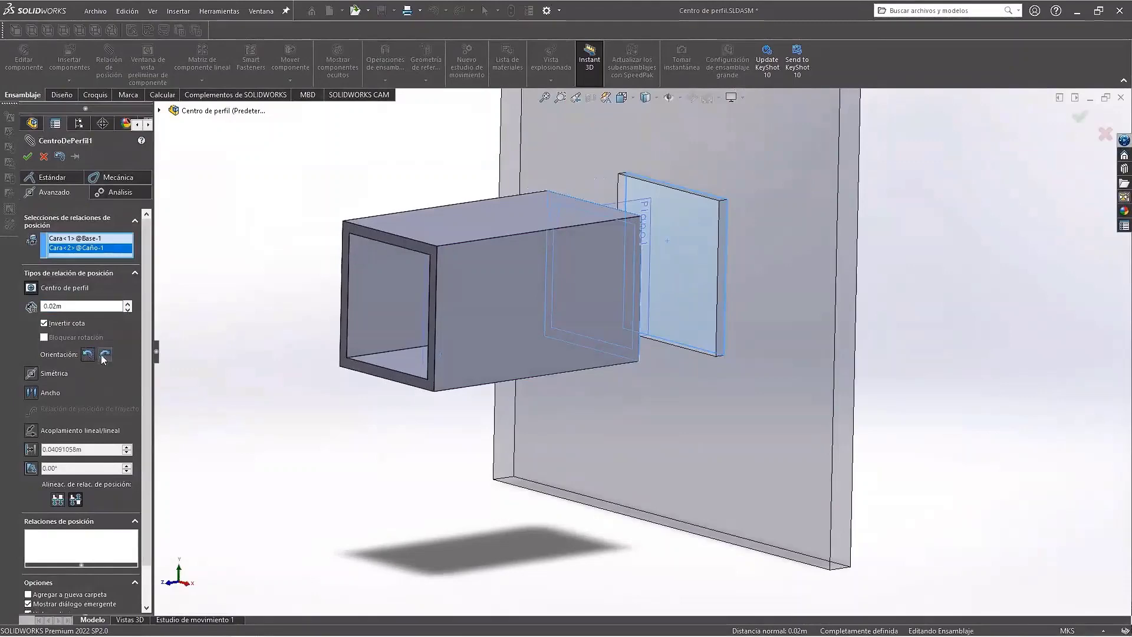
click(105, 355)
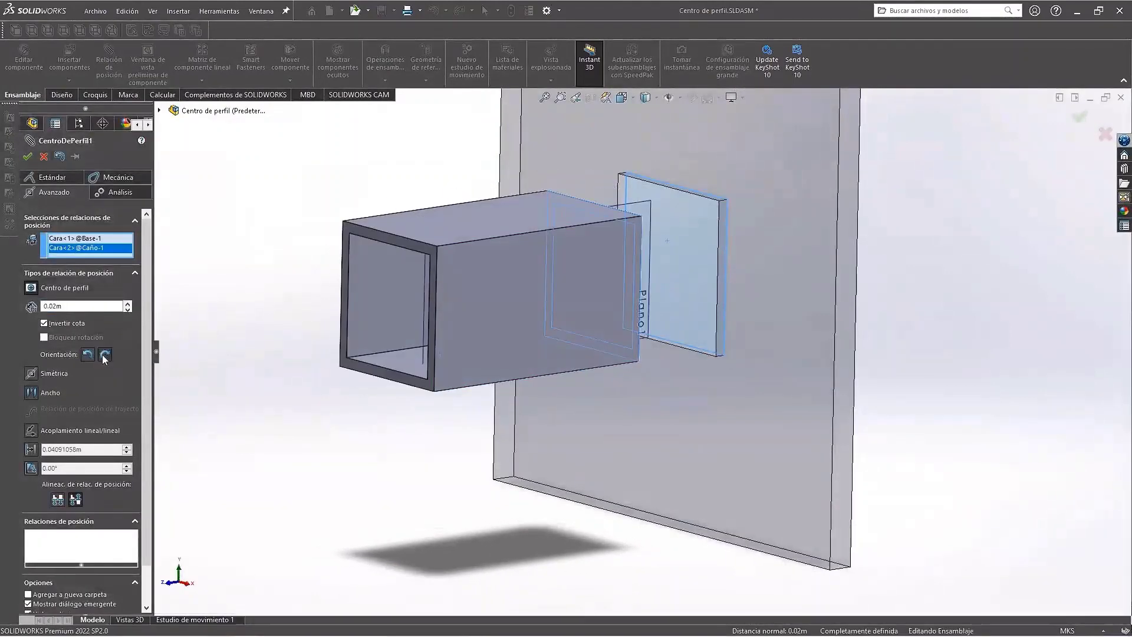
click(104, 354)
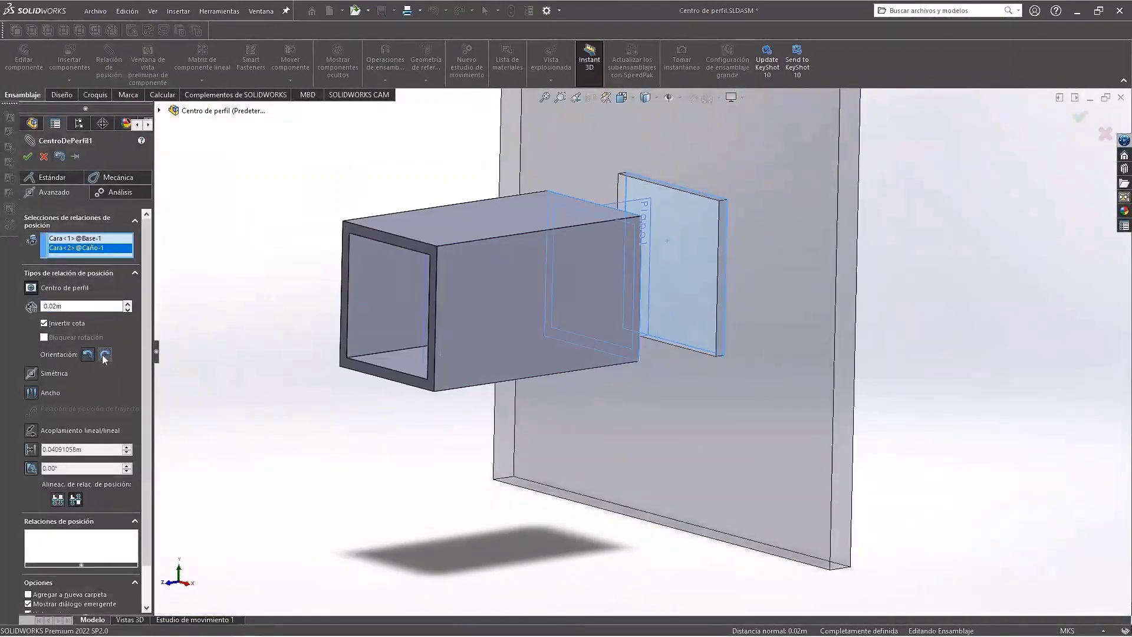
Step: Accept the profile center mate and try dragging the fully defined tube
click(27, 156)
drag(517, 276, 403, 313)
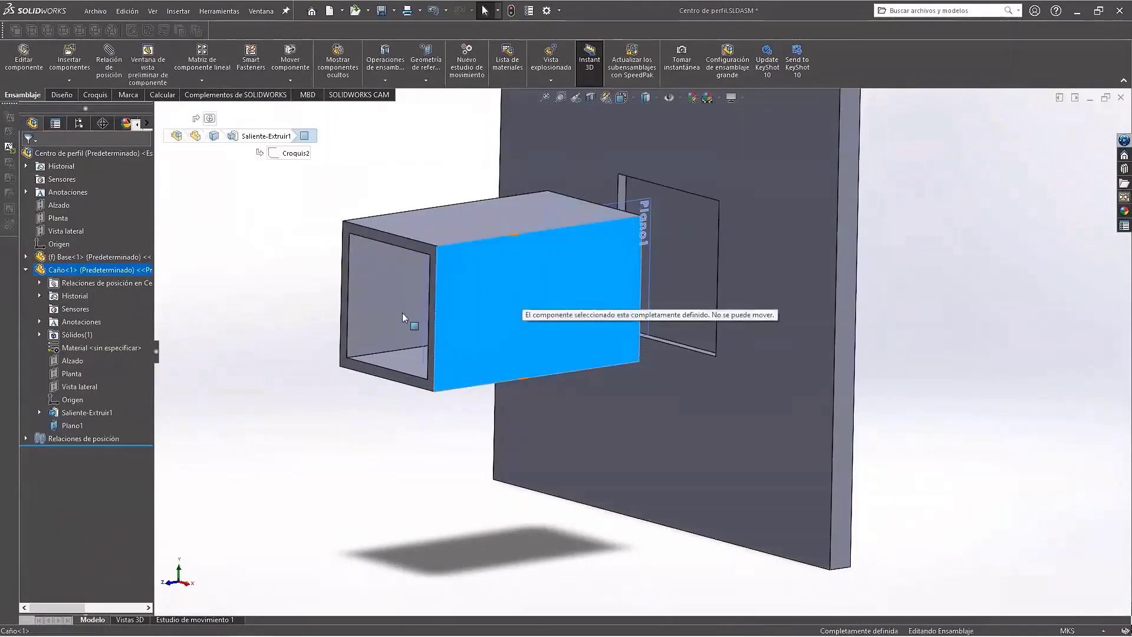
mouse_move(568, 311)
middle_down()
mouse_move(703, 399)
mouse_move(687, 371)
middle_up()
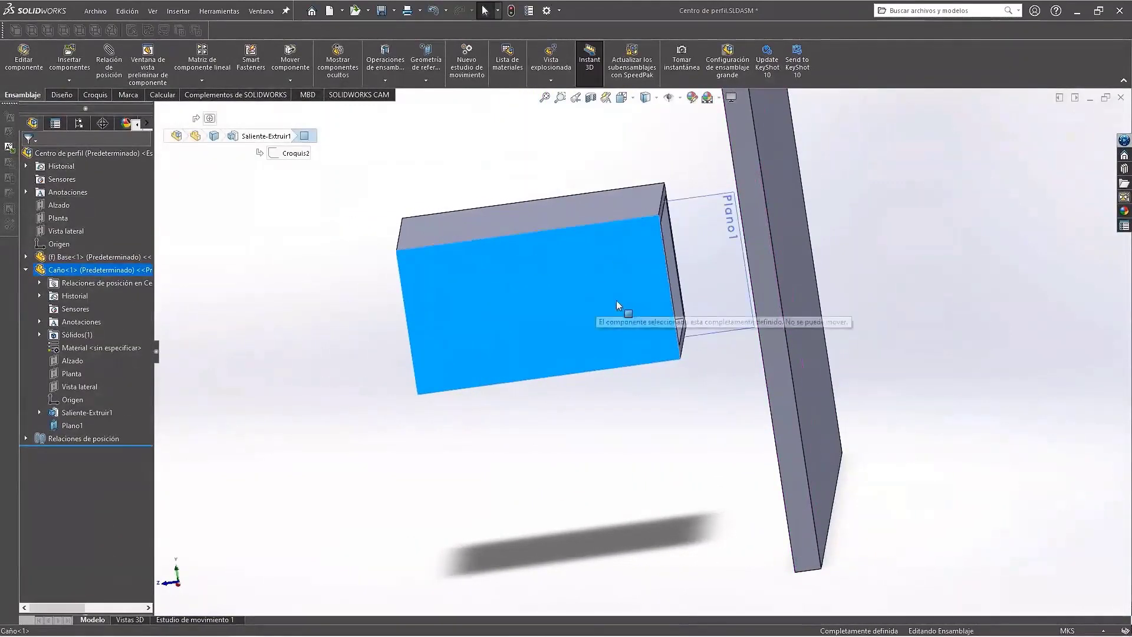
Step: Edit CentroDePerfil1 to a 0 offset and check the tube no longer moves
click(26, 438)
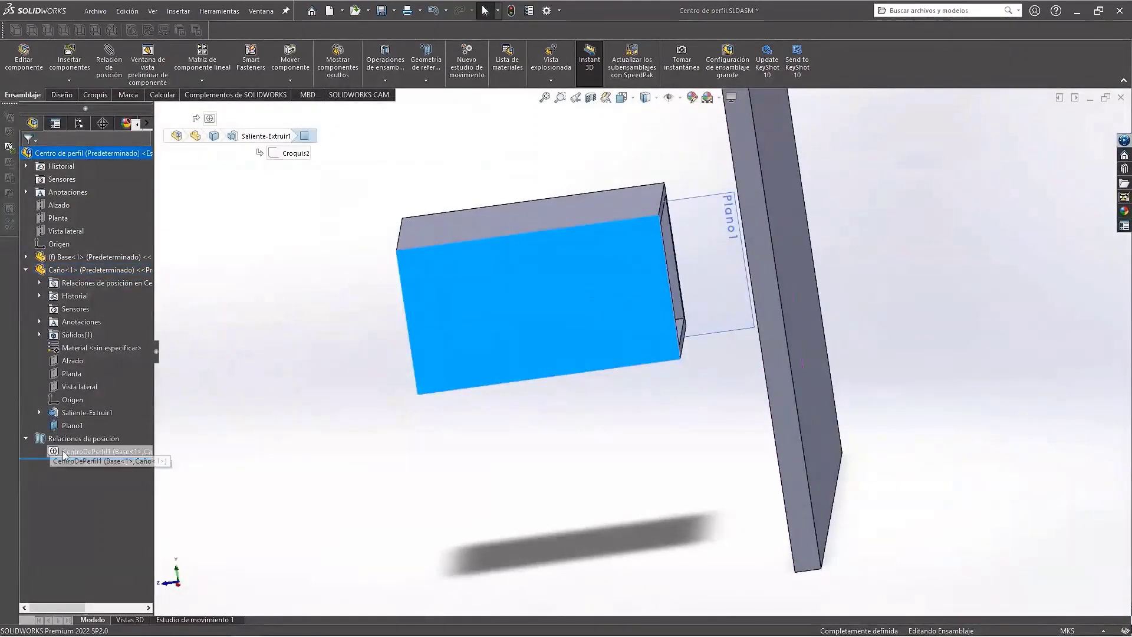
click(66, 451)
click(73, 416)
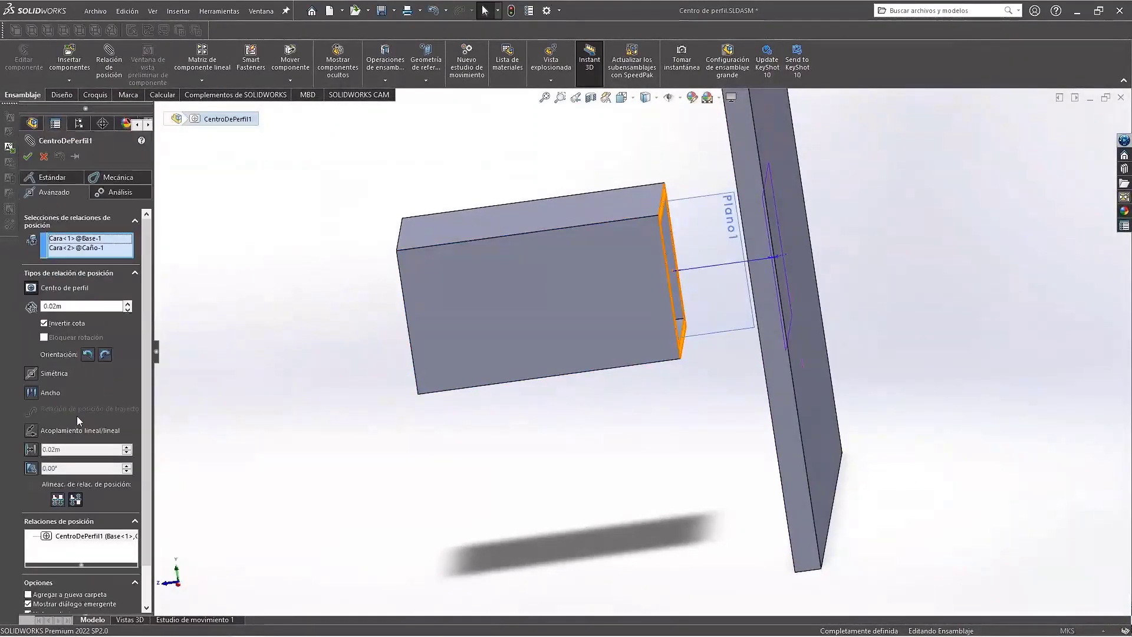
double_click(70, 305)
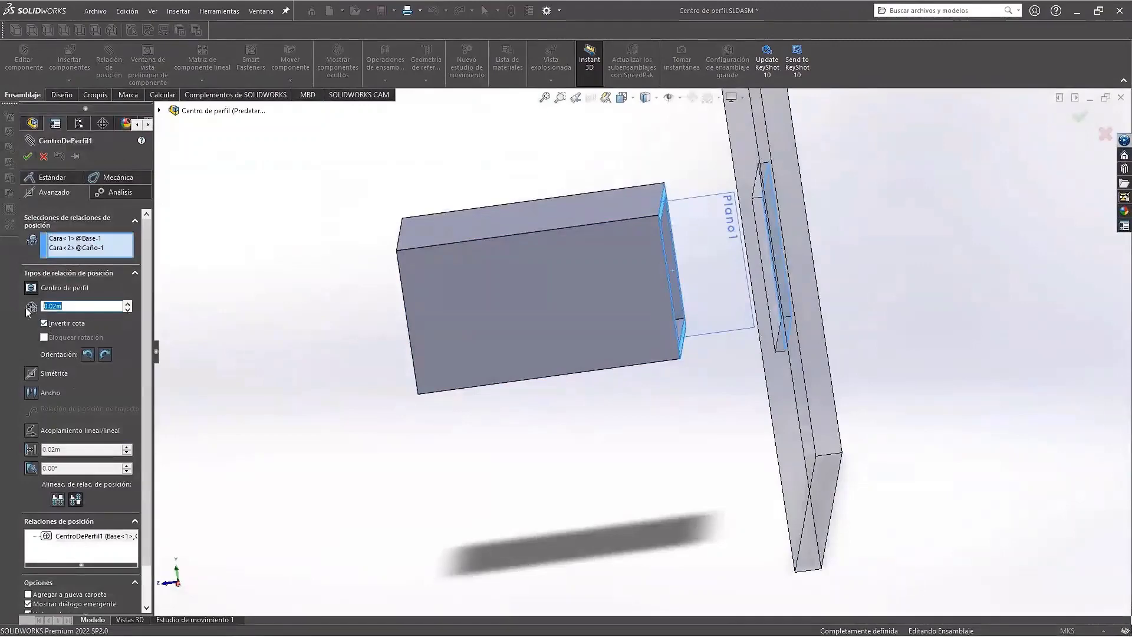
text(0)
key(Return)
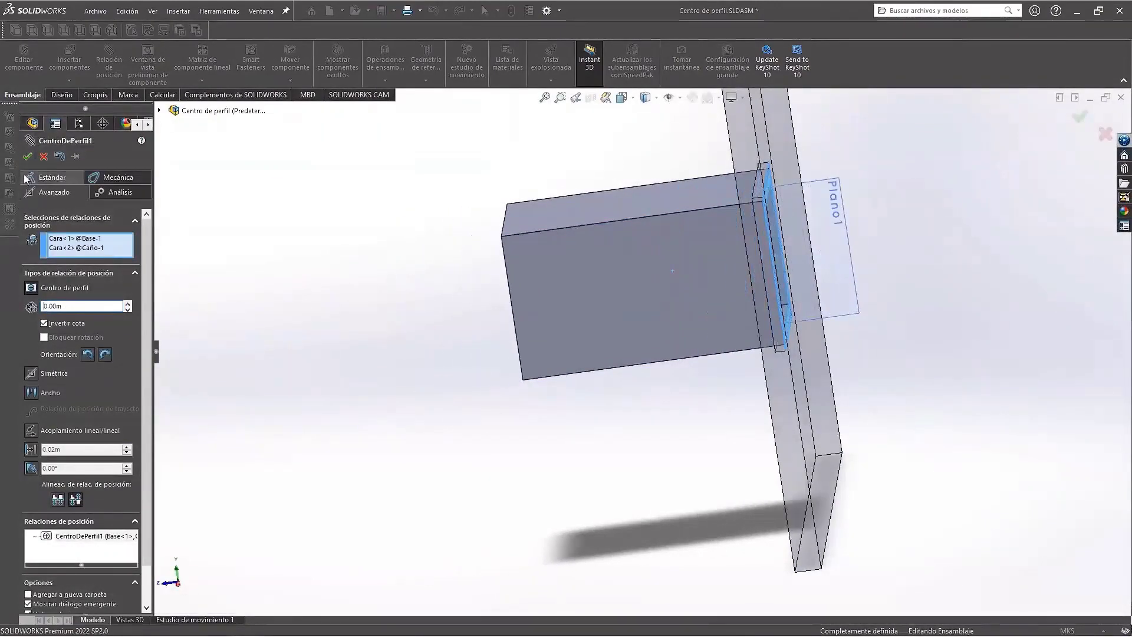
click(27, 157)
middle_drag(562, 472, 691, 353)
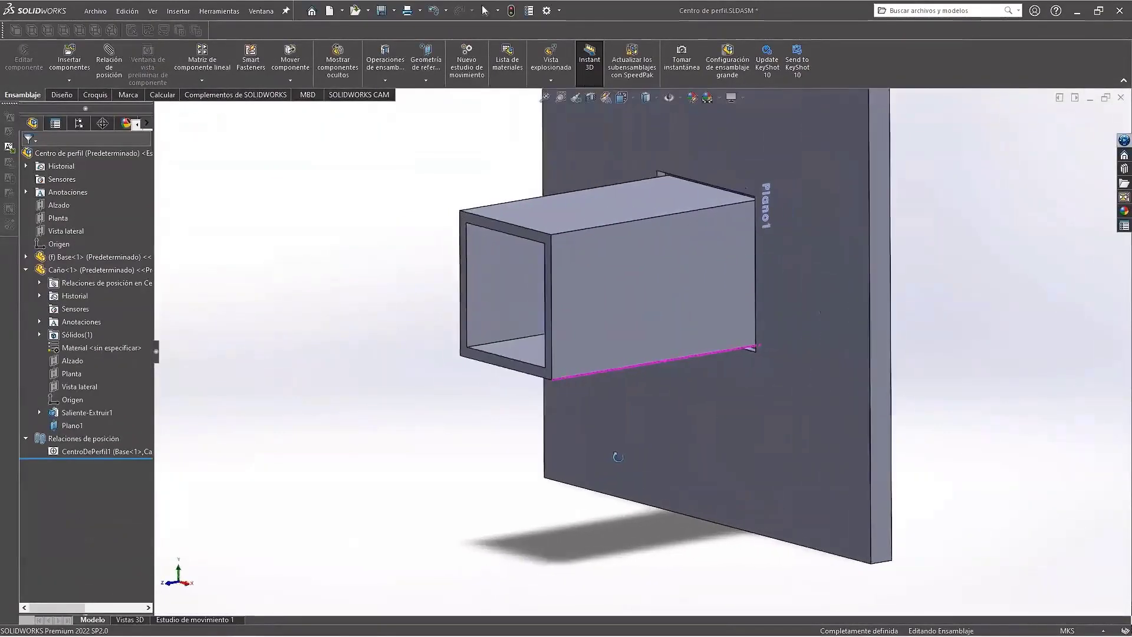
drag(691, 352, 593, 342)
Step: Orbit around to view the tube from behind
mouse_move(592, 342)
middle_down()
mouse_move(699, 447)
mouse_move(592, 473)
middle_up()
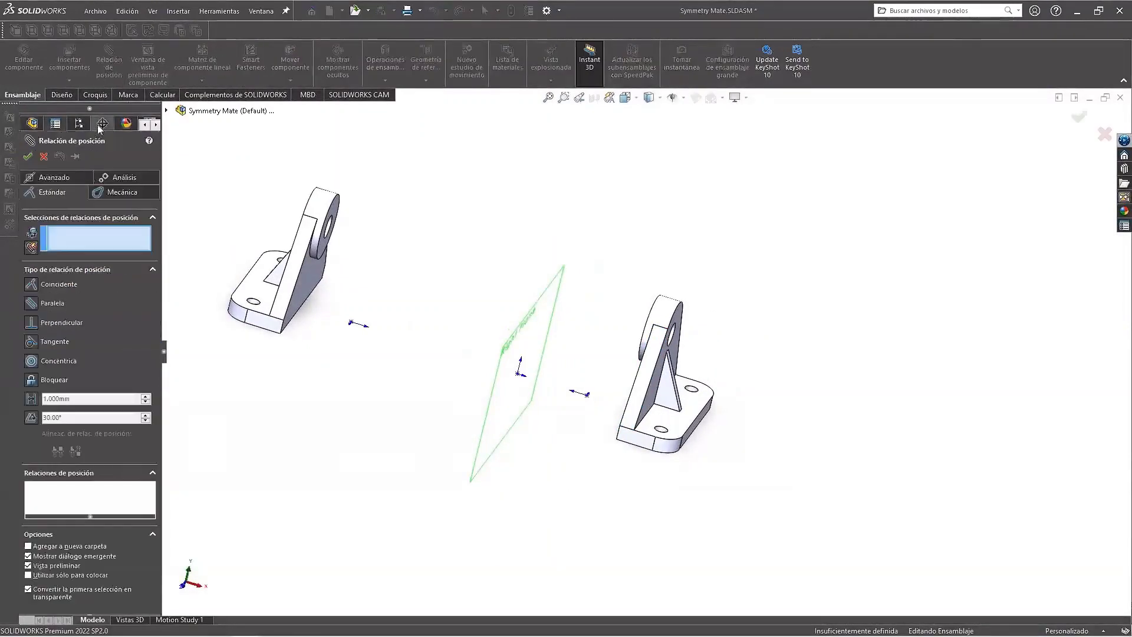
Step: Mirror the two supports' inner faces about Right Plane with a symmetric mate, then test the motion
click(48, 178)
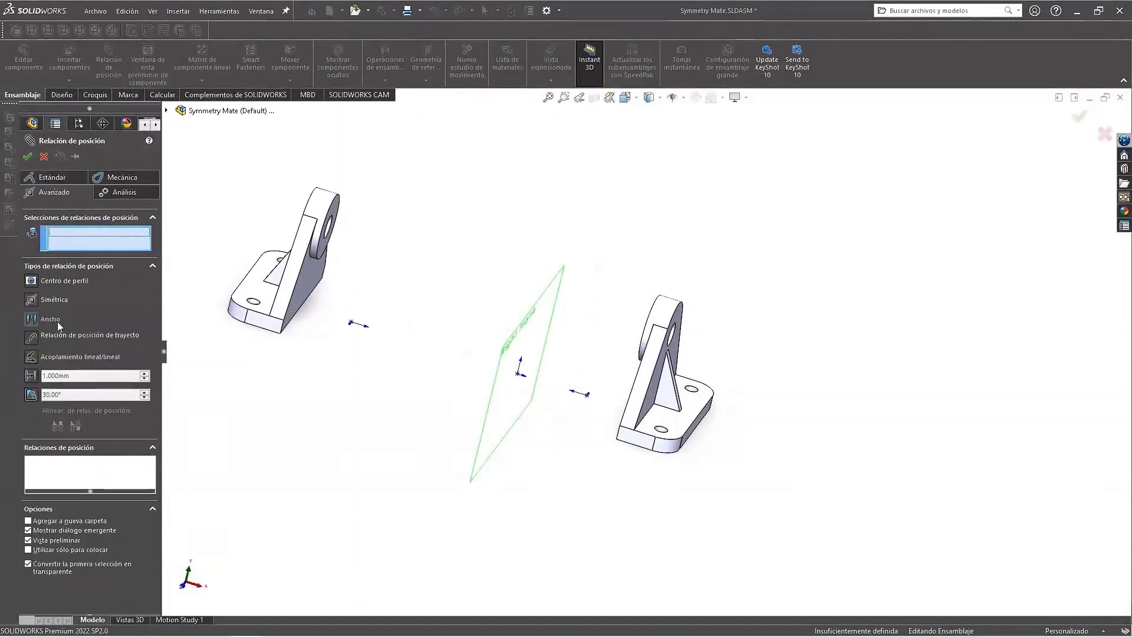
click(32, 301)
middle_drag(455, 303, 424, 308)
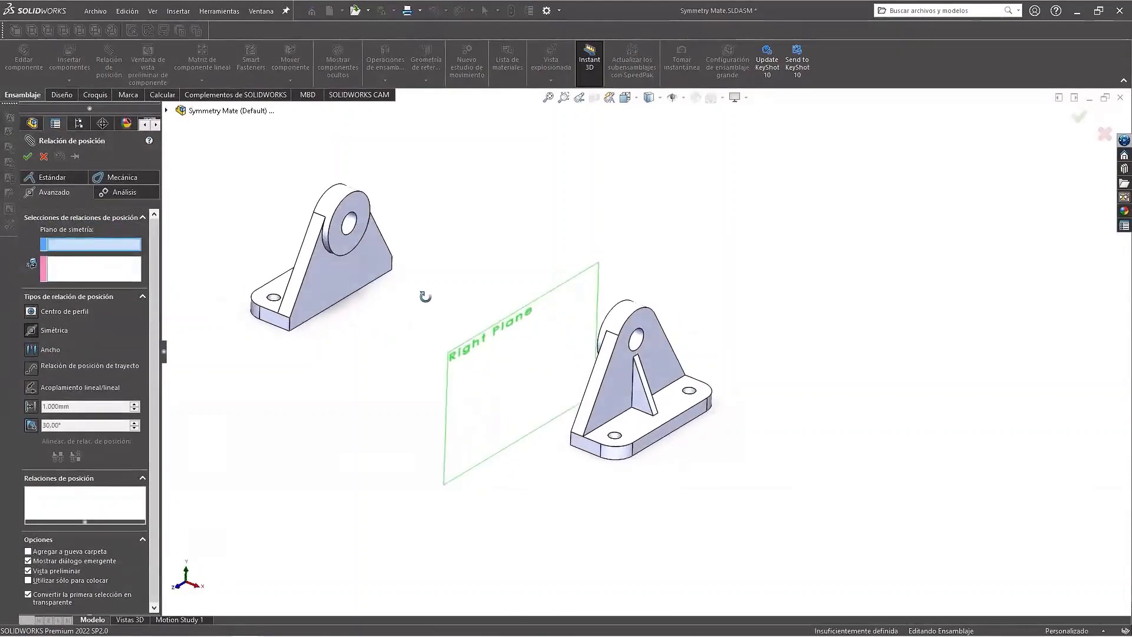
click(514, 321)
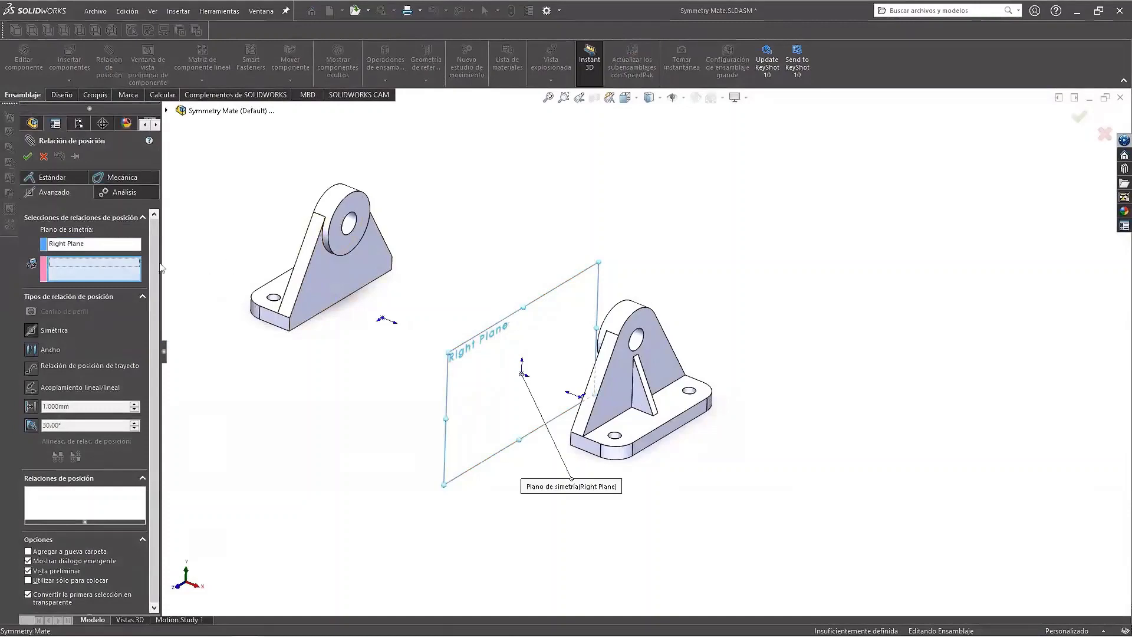
click(357, 210)
mouse_move(507, 335)
middle_down()
mouse_move(620, 324)
mouse_move(611, 399)
middle_up()
click(651, 331)
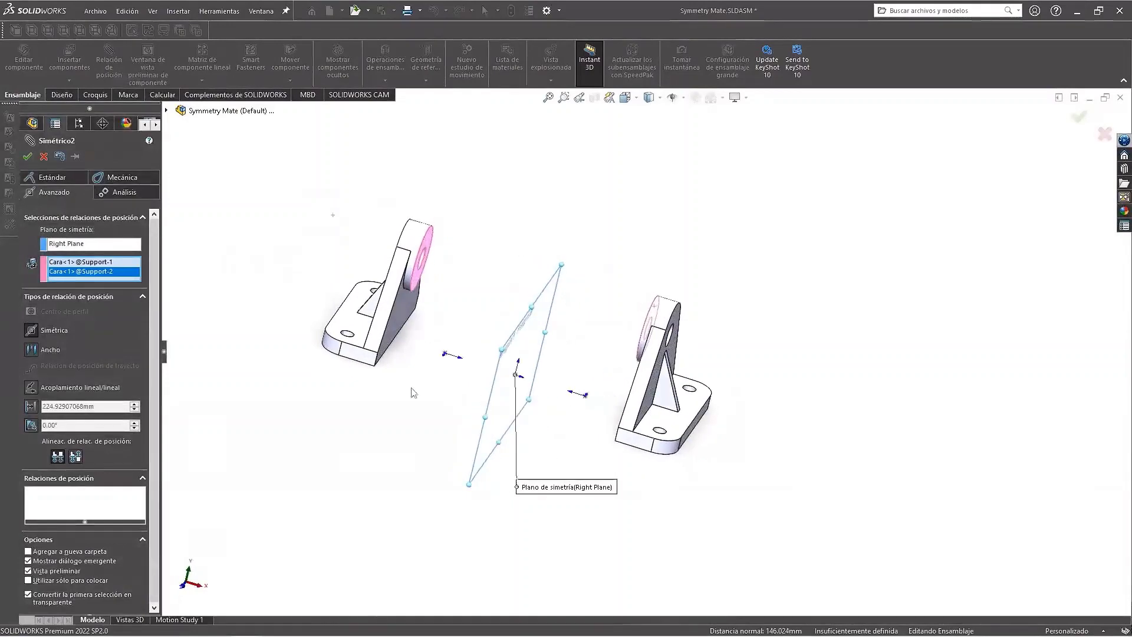
click(29, 159)
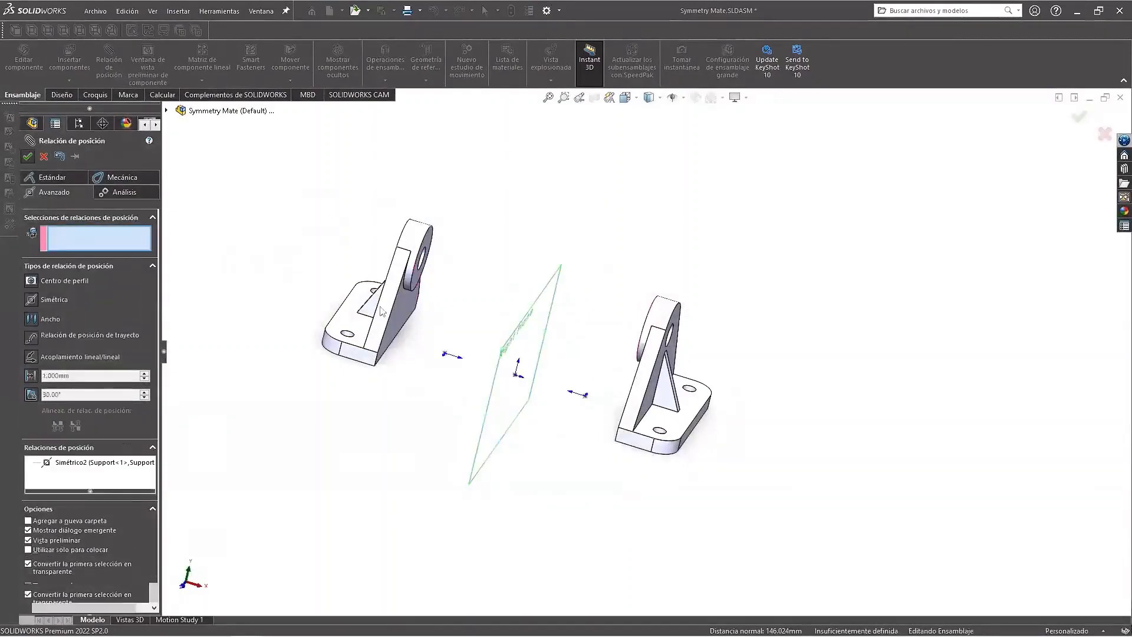
mouse_move(658, 341)
mouse_down()
mouse_move(557, 310)
mouse_move(873, 389)
mouse_move(568, 333)
mouse_move(557, 318)
mouse_move(629, 347)
mouse_move(702, 348)
mouse_move(576, 343)
mouse_move(671, 356)
mouse_up()
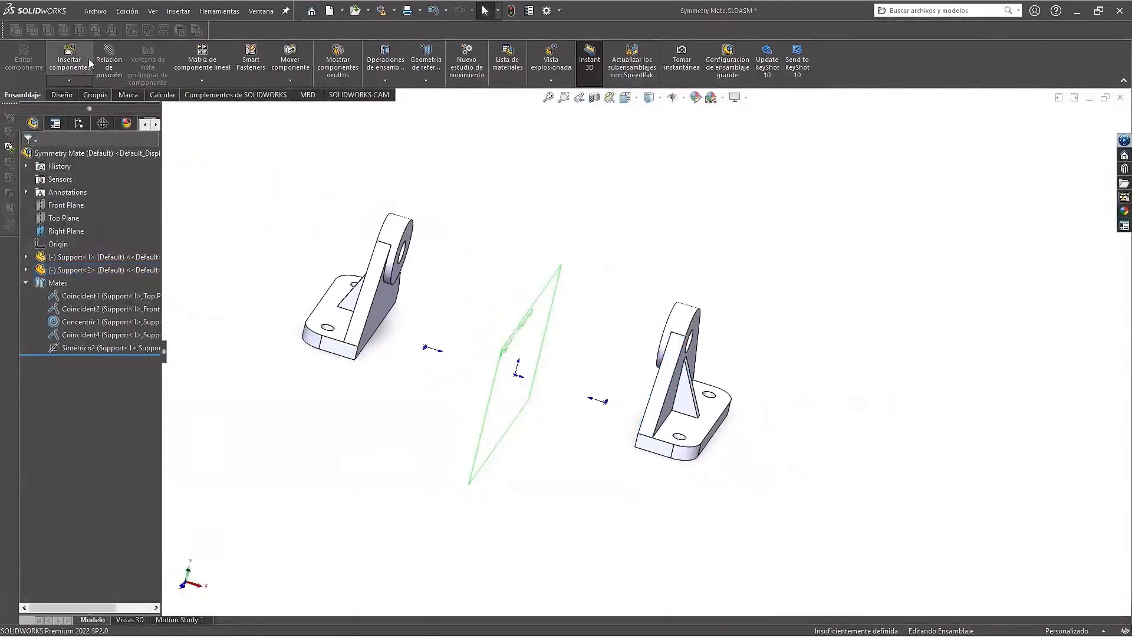
Step: Add a Distancia4 mate holding the left support's face 20 mm from the Right Plane
click(413, 242)
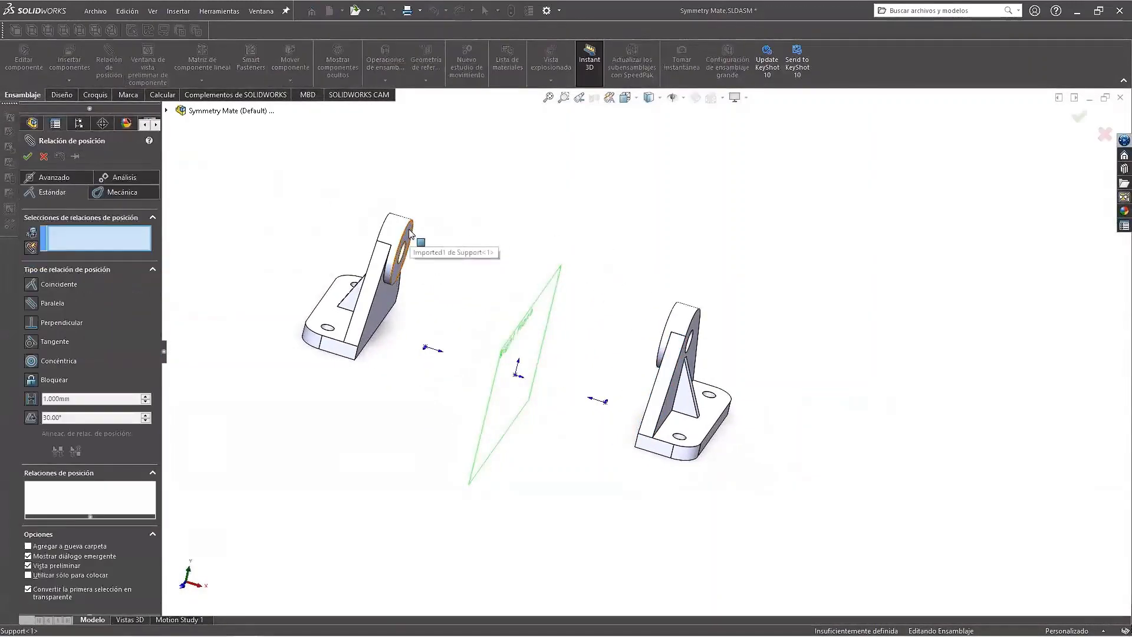
click(531, 318)
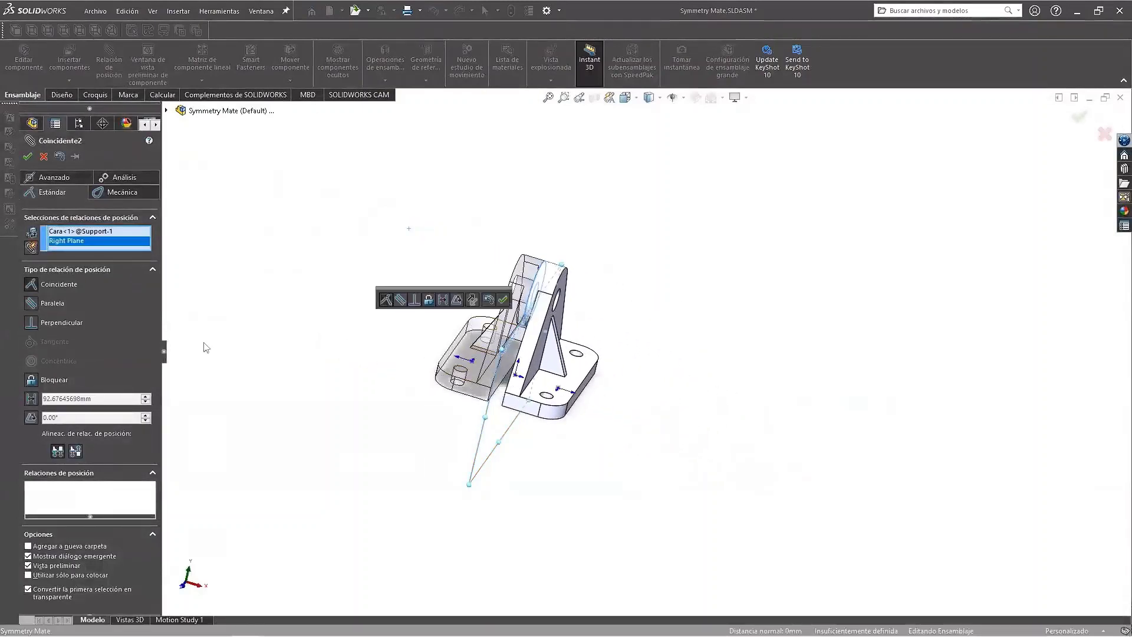
click(109, 399)
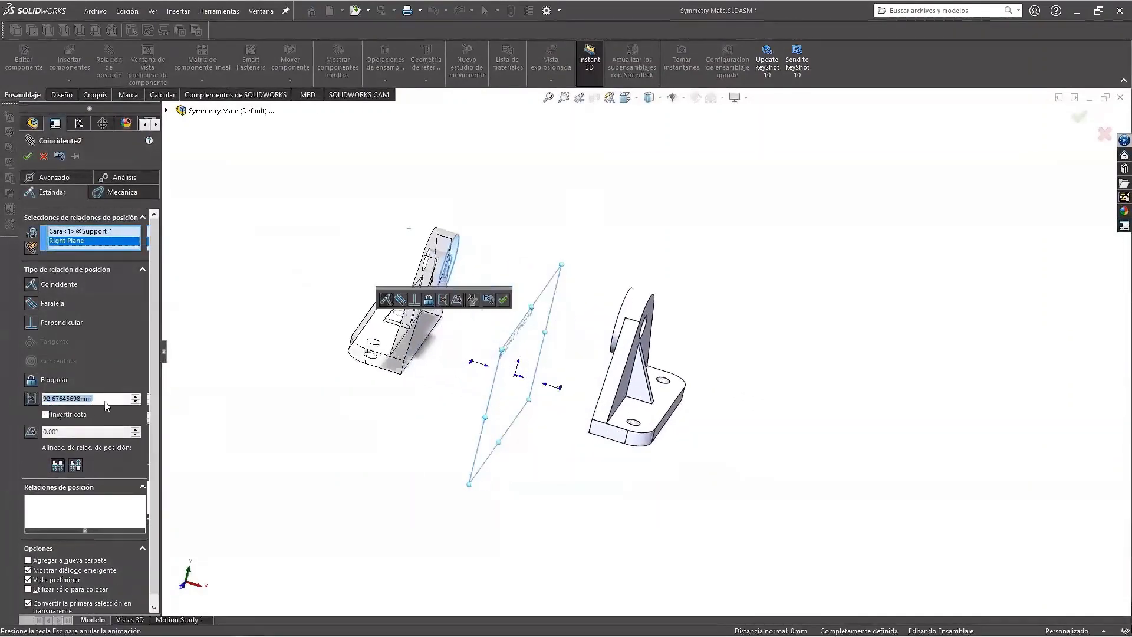
text(20)
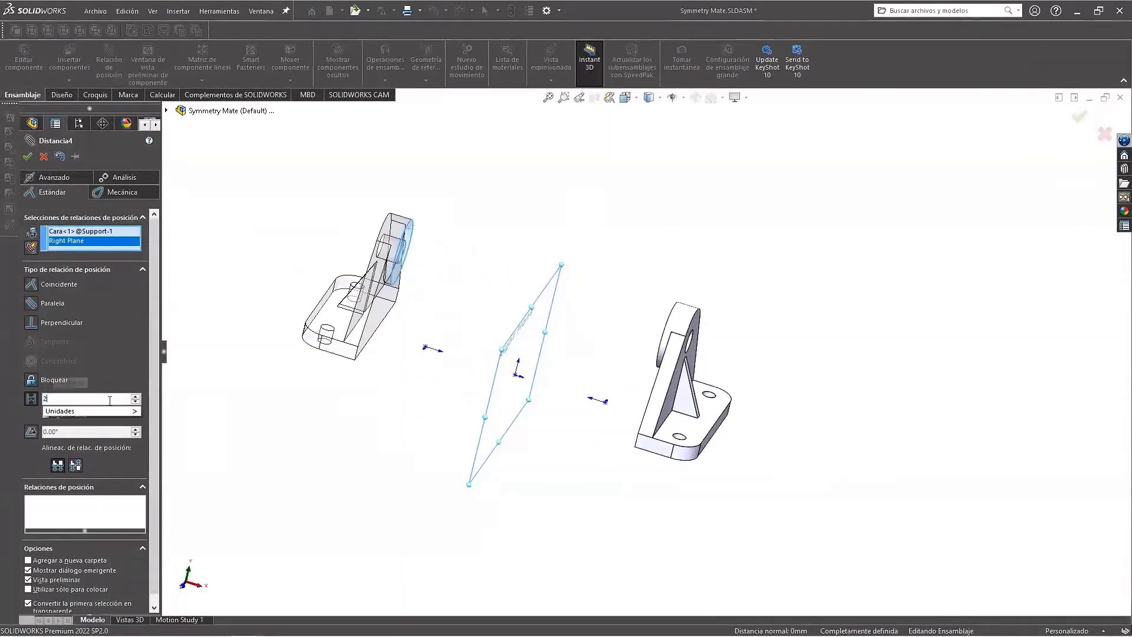
key(Return)
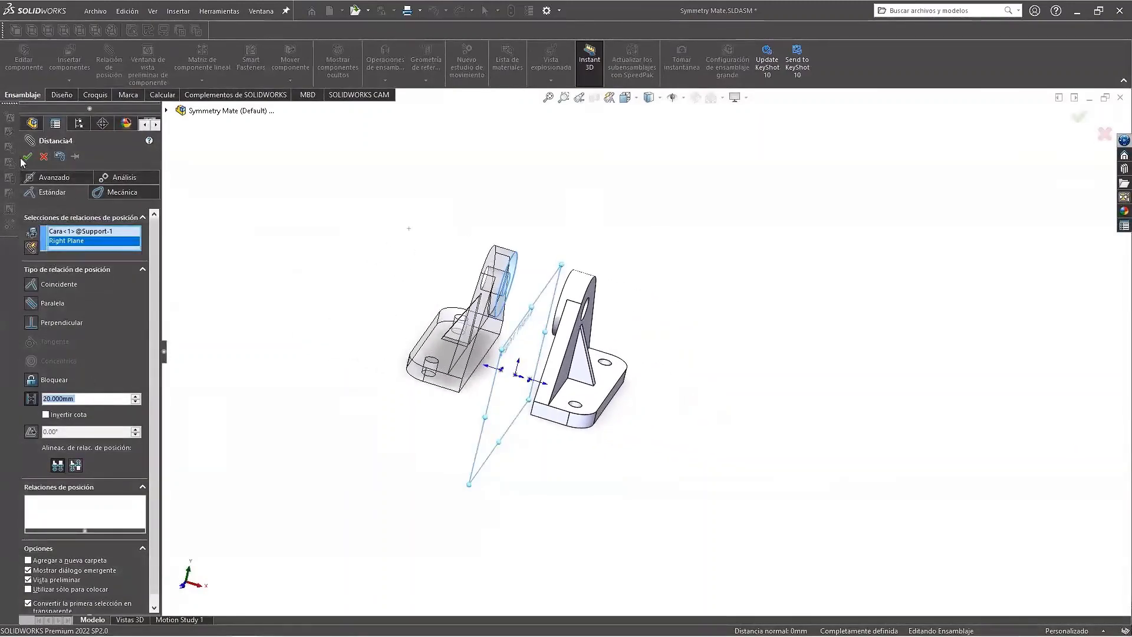
click(28, 156)
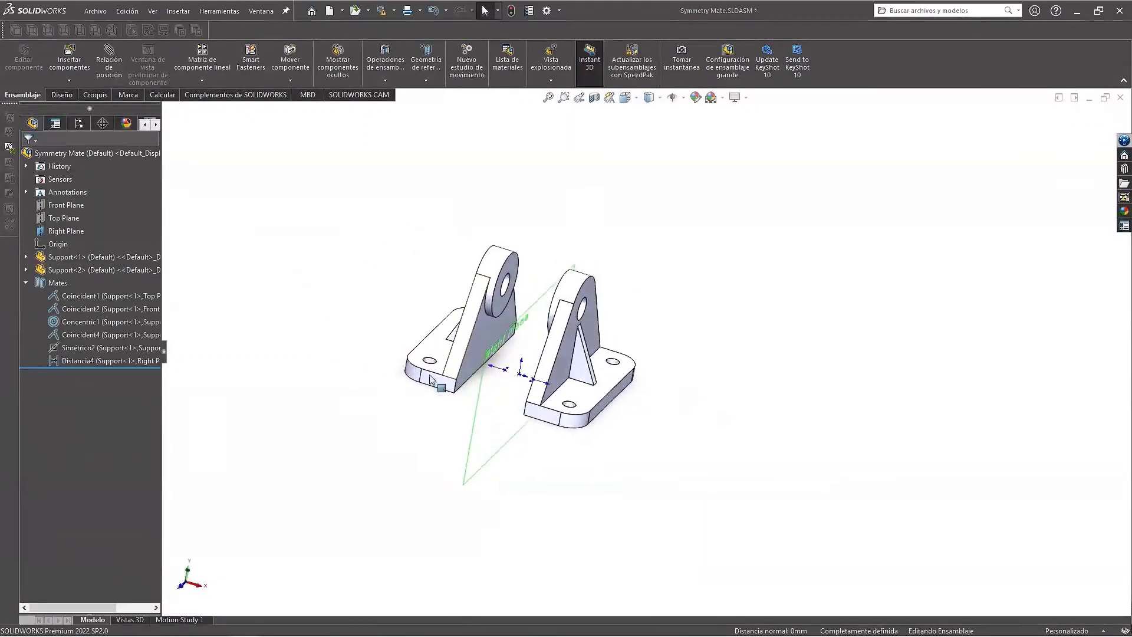
Step: Edit Distancia4 to 50 mm and orbit to check the support spacing
click(97, 361)
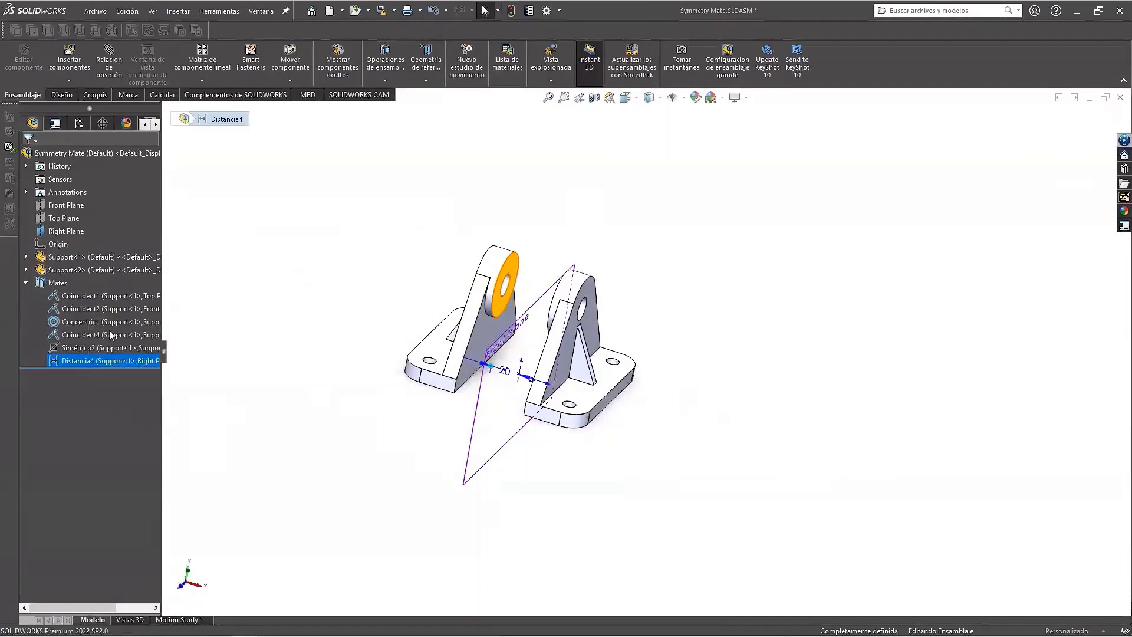
click(110, 334)
click(31, 401)
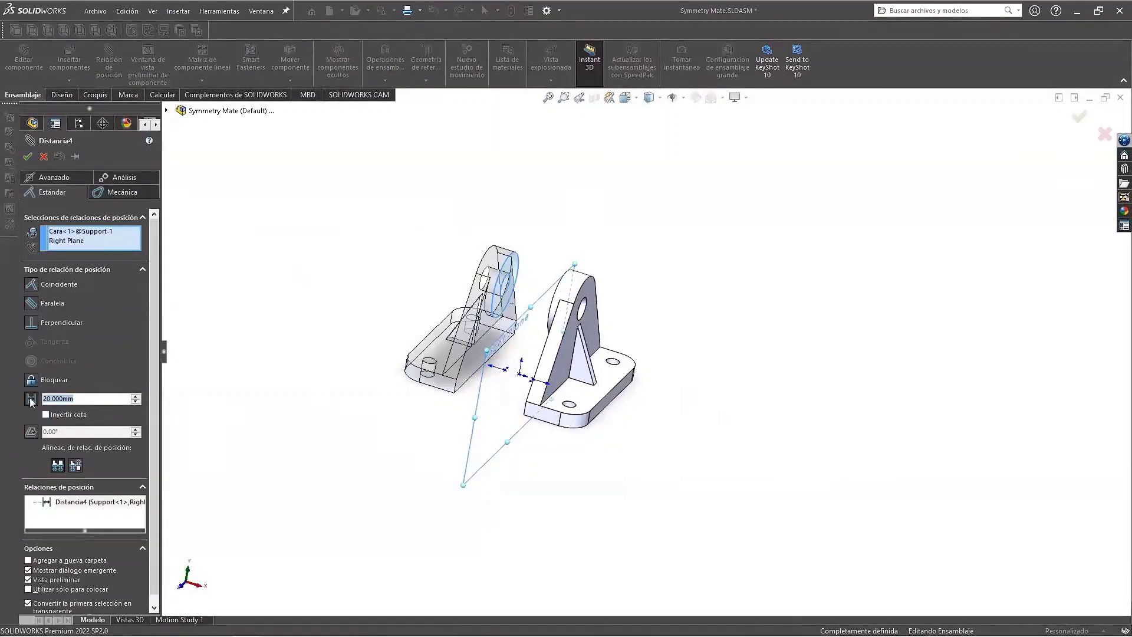
text(50)
key(Return)
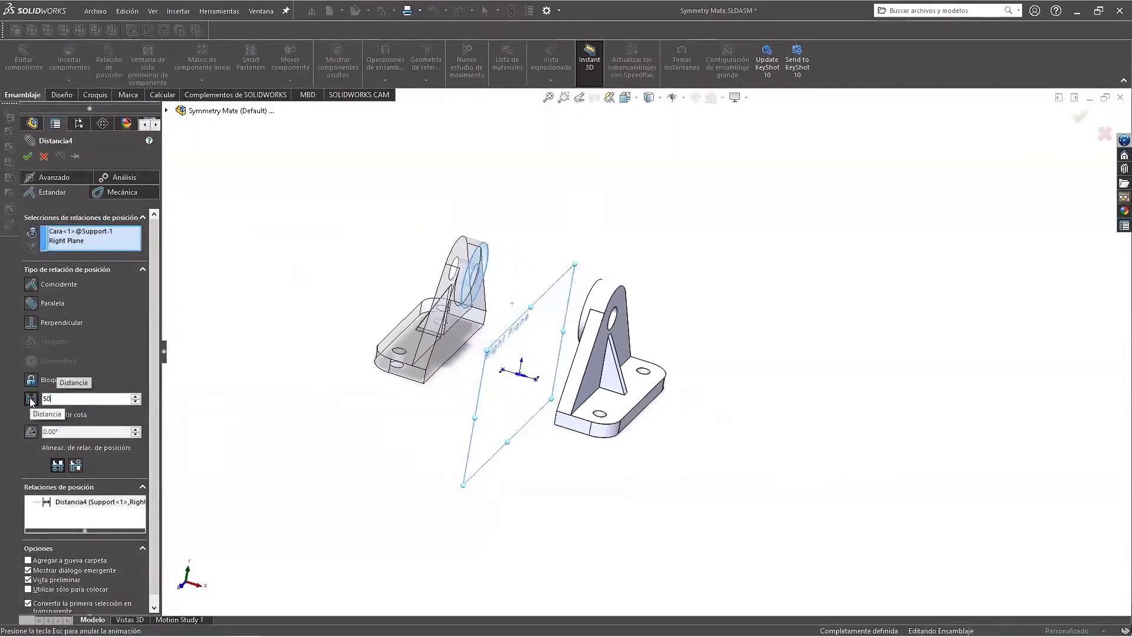
click(30, 157)
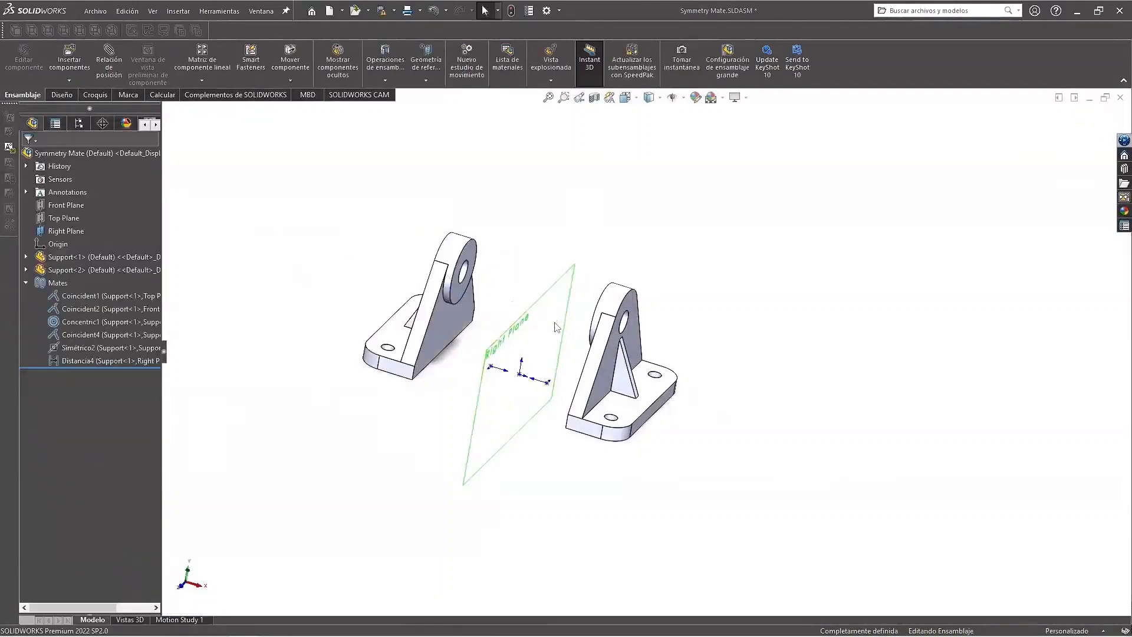
mouse_move(558, 326)
middle_down()
mouse_move(573, 321)
mouse_move(528, 321)
middle_up()
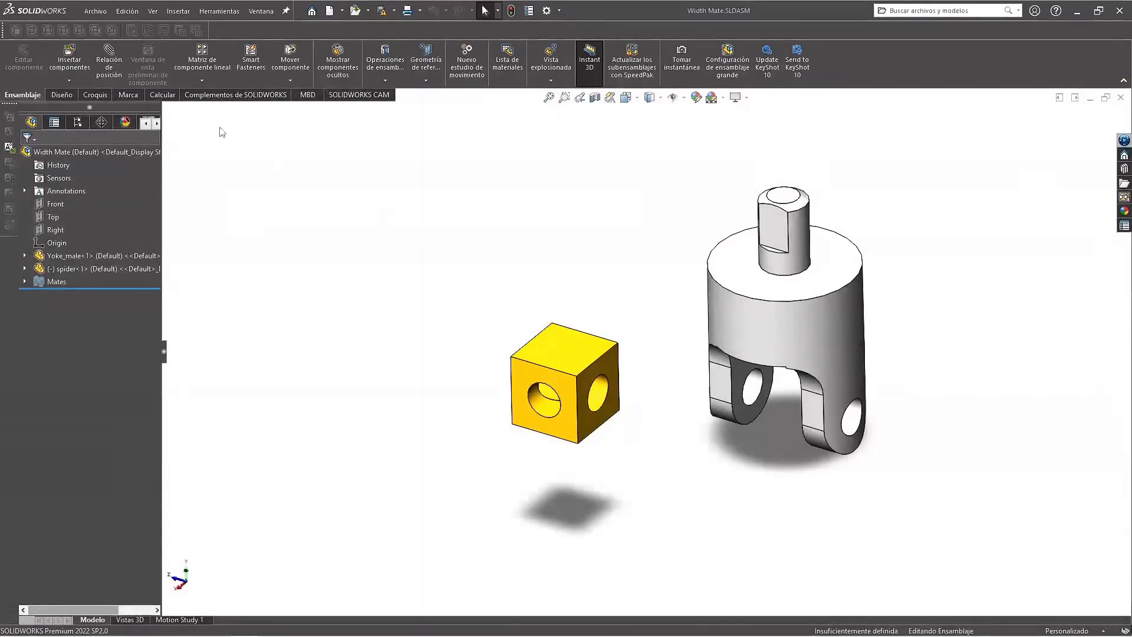
Step: Start a new mate and choose the Width type from the Advanced mate types
click(115, 63)
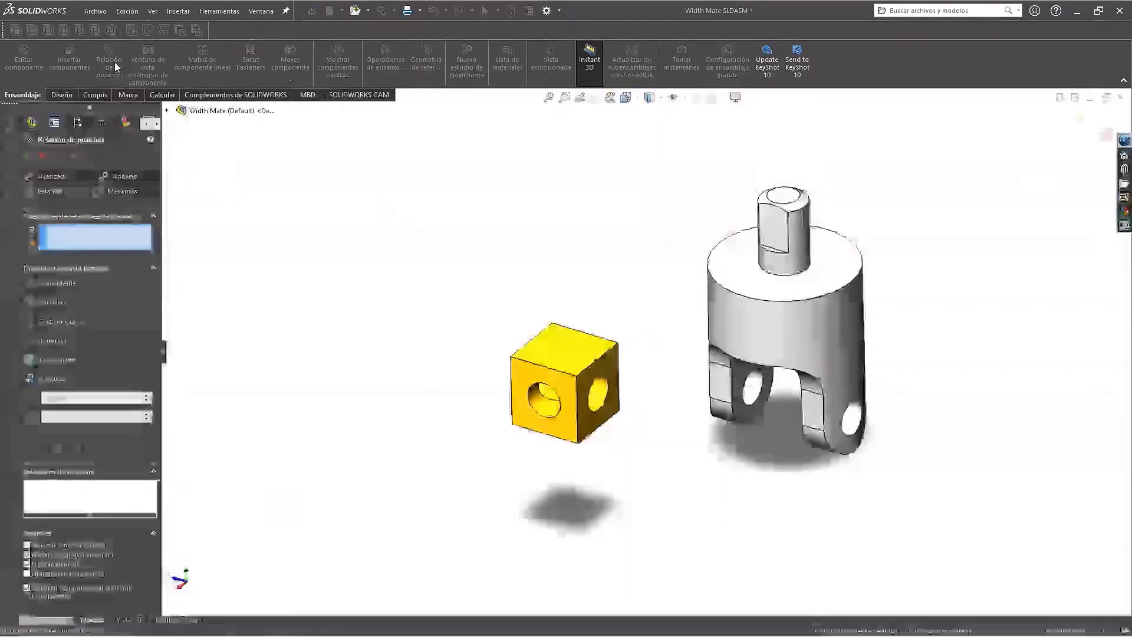
click(68, 176)
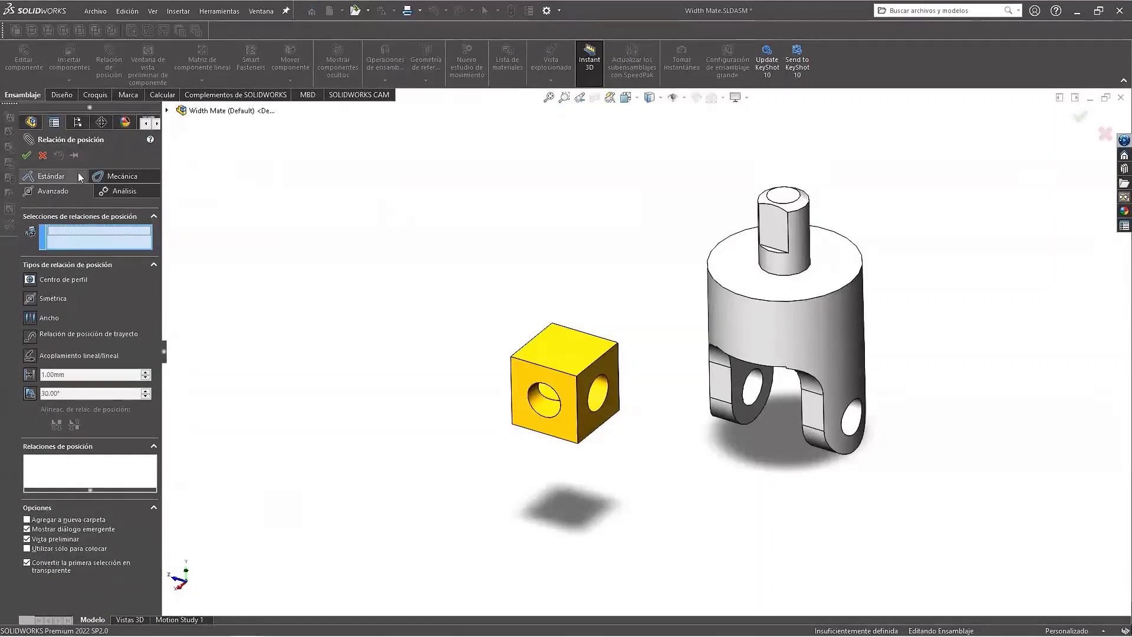
click(28, 321)
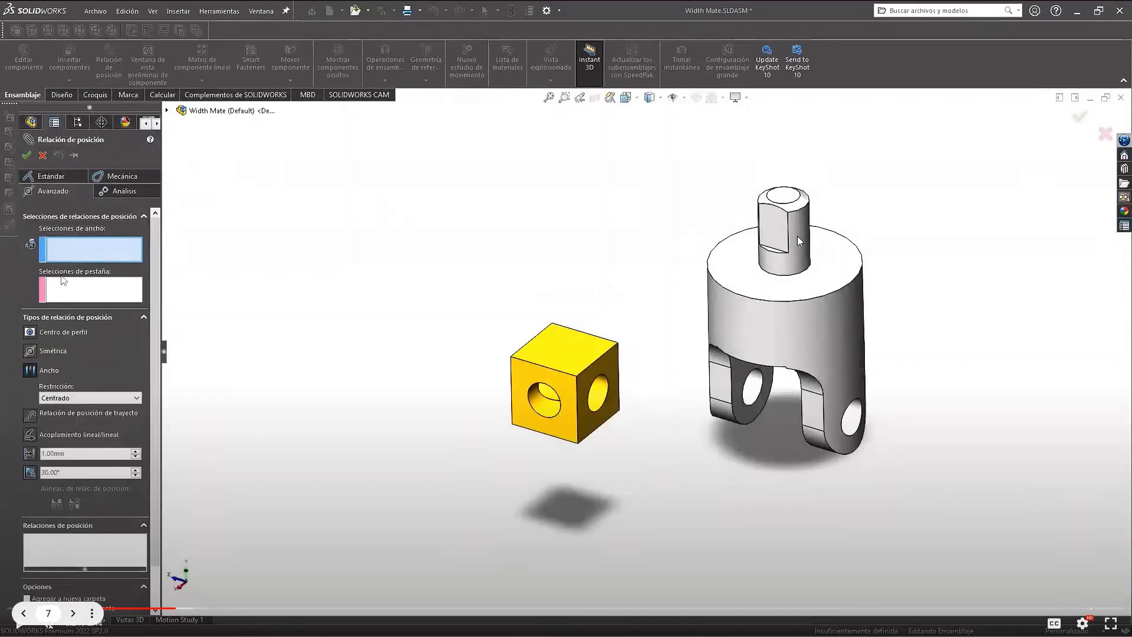
Step: Select the yoke's two inner slot faces as width faces and the cube's two opposite faces as tab faces
click(632, 321)
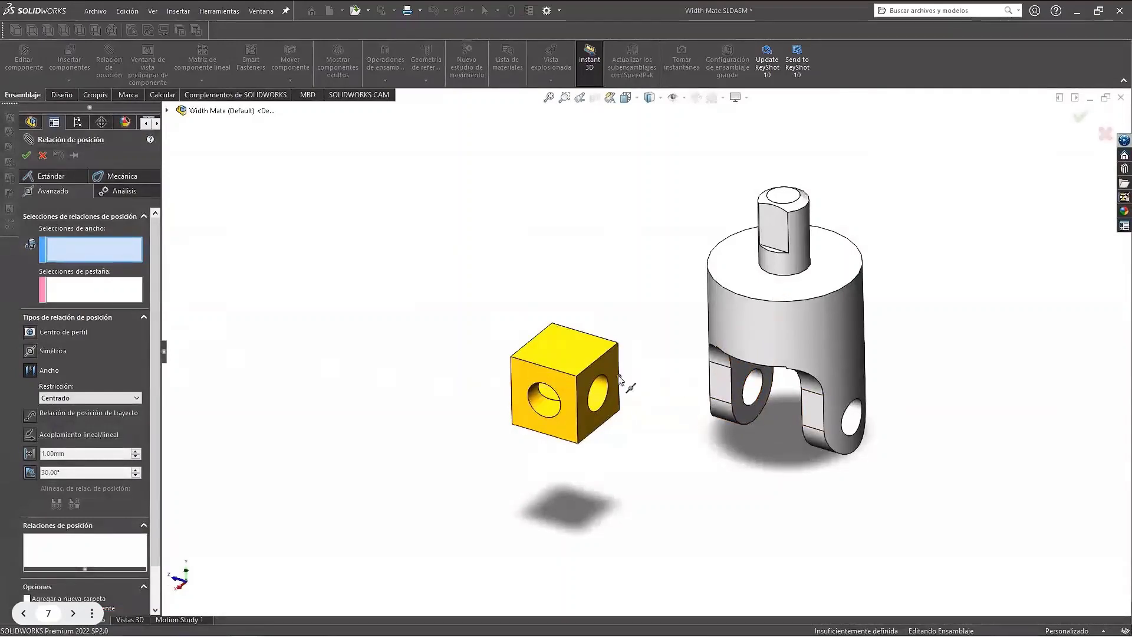
click(738, 377)
mouse_move(770, 404)
middle_down()
mouse_move(855, 399)
mouse_move(872, 430)
middle_up()
click(678, 372)
mouse_move(737, 392)
middle_down()
mouse_move(643, 379)
mouse_move(656, 365)
mouse_move(622, 374)
mouse_move(477, 356)
middle_up()
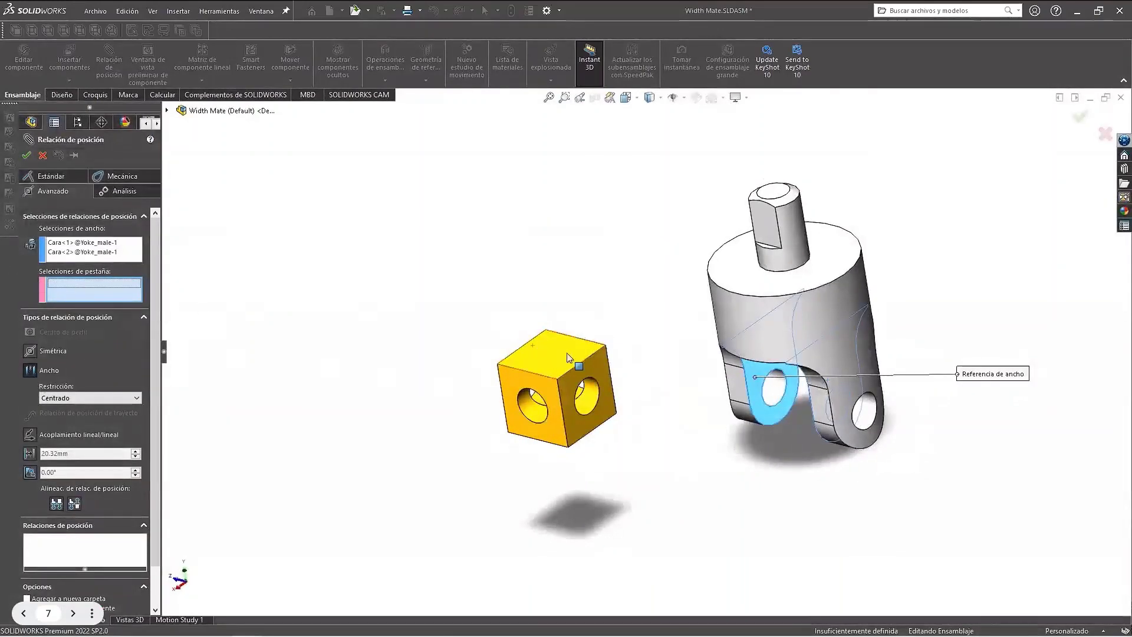
click(594, 365)
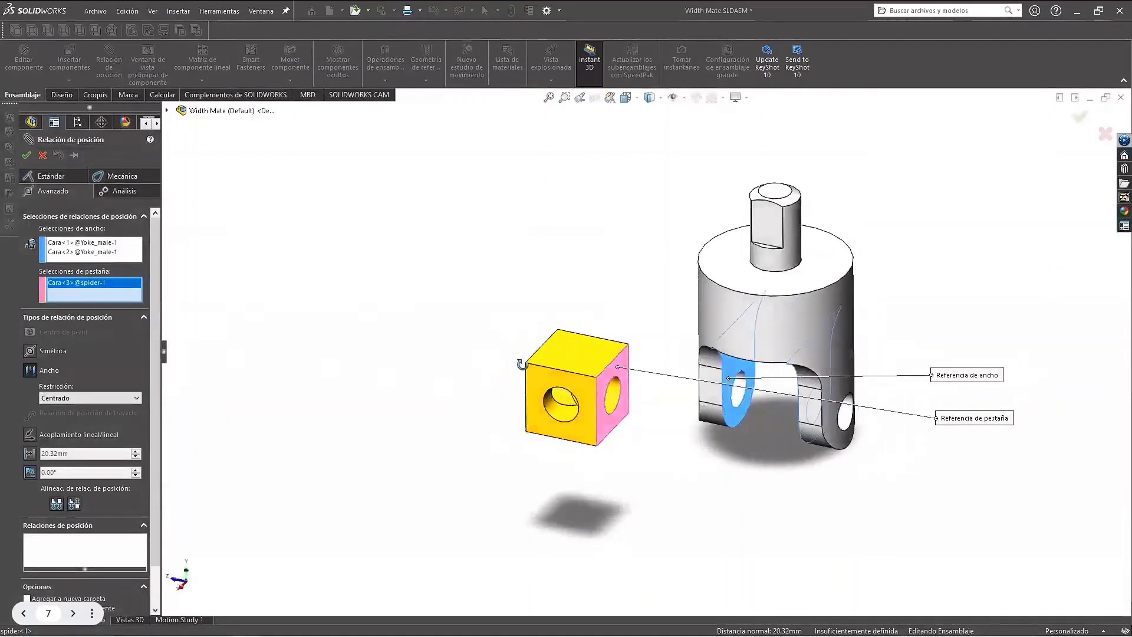
click(689, 364)
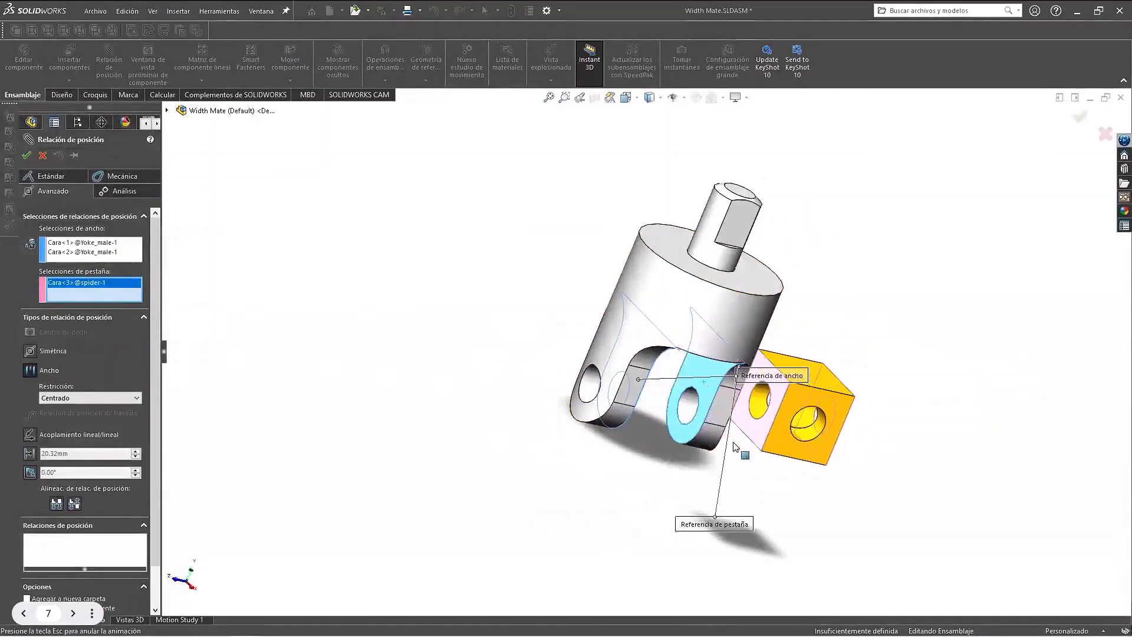
mouse_move(689, 364)
middle_down()
mouse_move(682, 429)
mouse_move(698, 455)
middle_up()
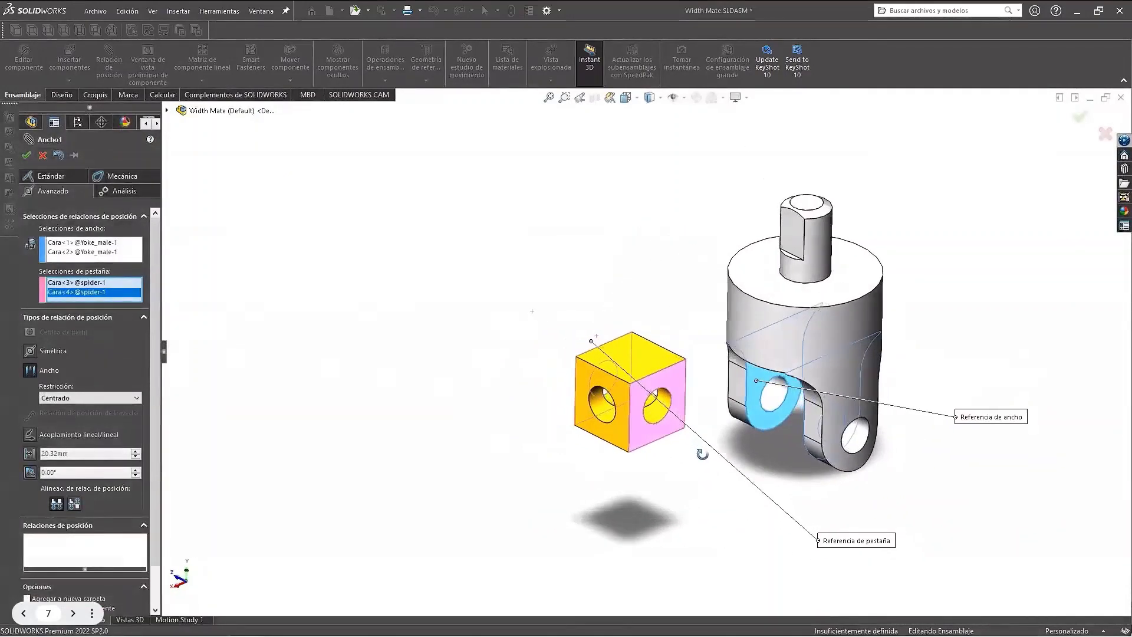
Step: Try the Libre and Cota width constraints, then set Porcentaje to 60%
click(88, 399)
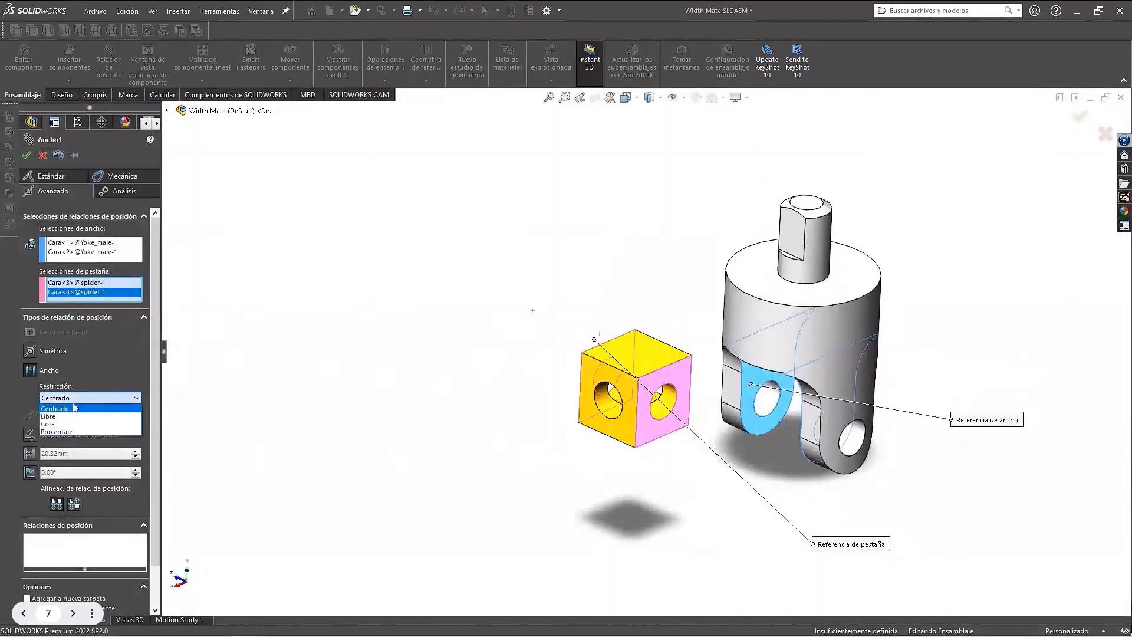
click(61, 417)
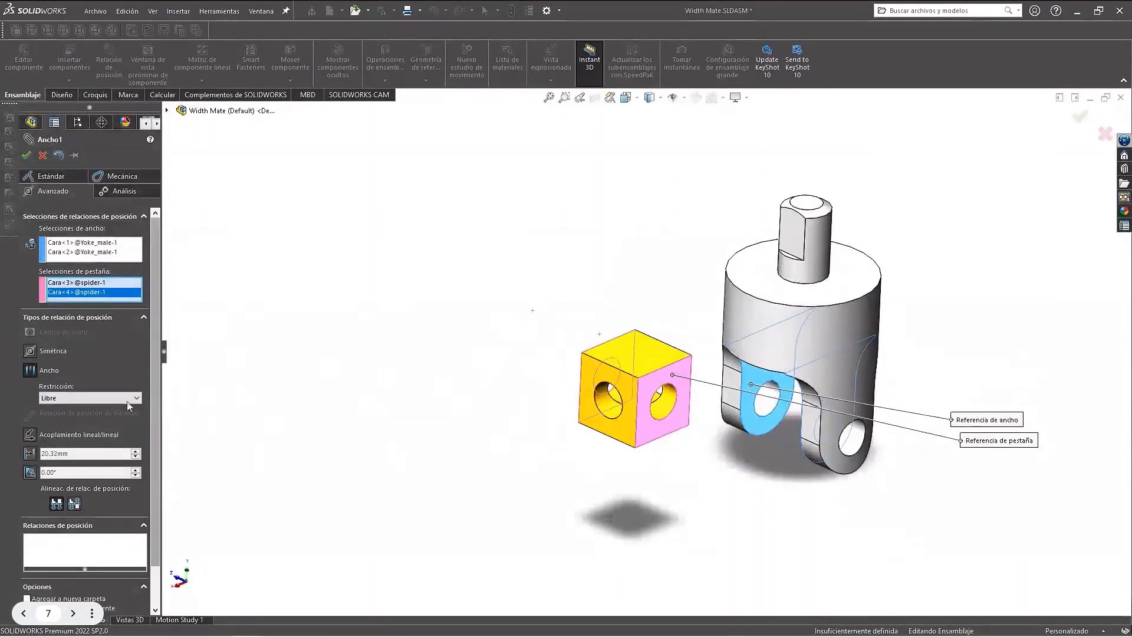
click(66, 399)
click(64, 427)
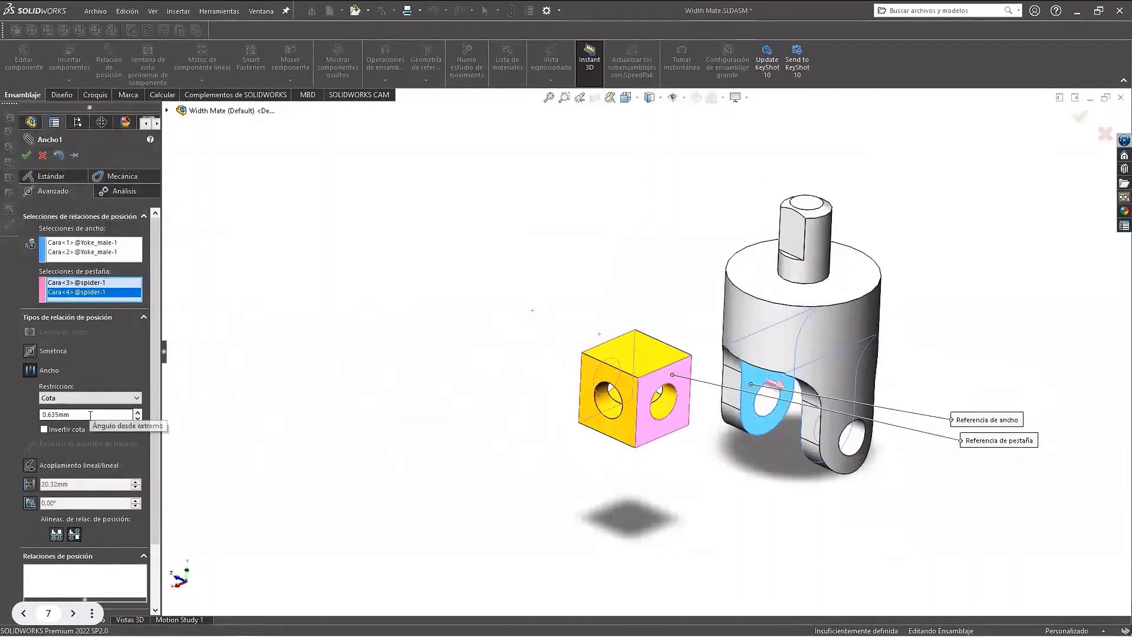
click(88, 398)
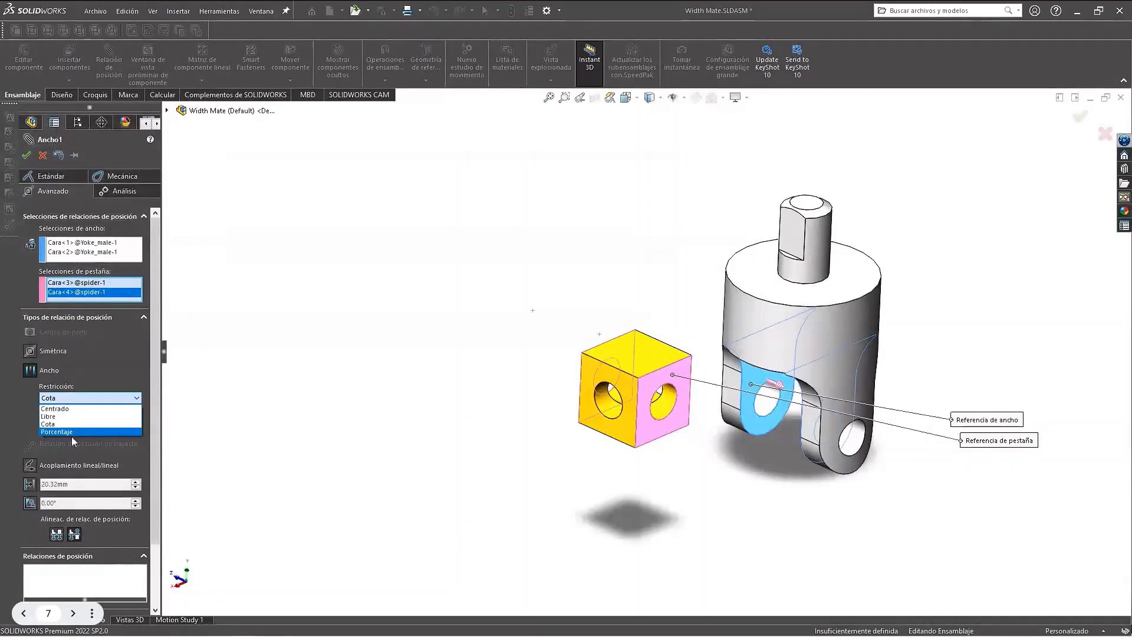
click(72, 435)
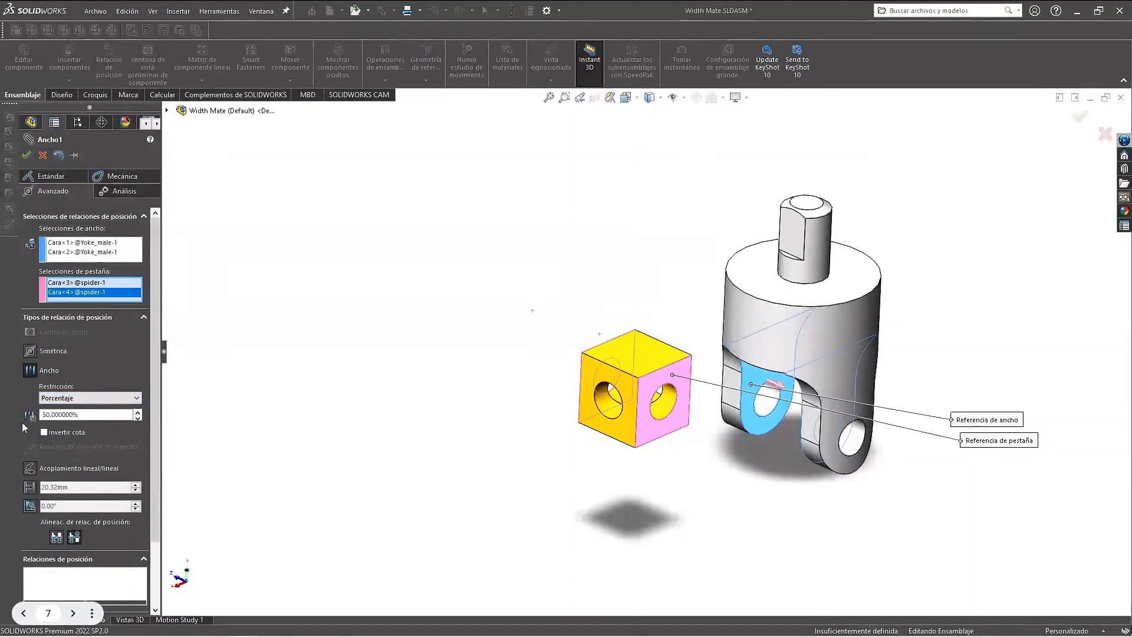
drag(92, 415, 19, 407)
text(60)
key(Return)
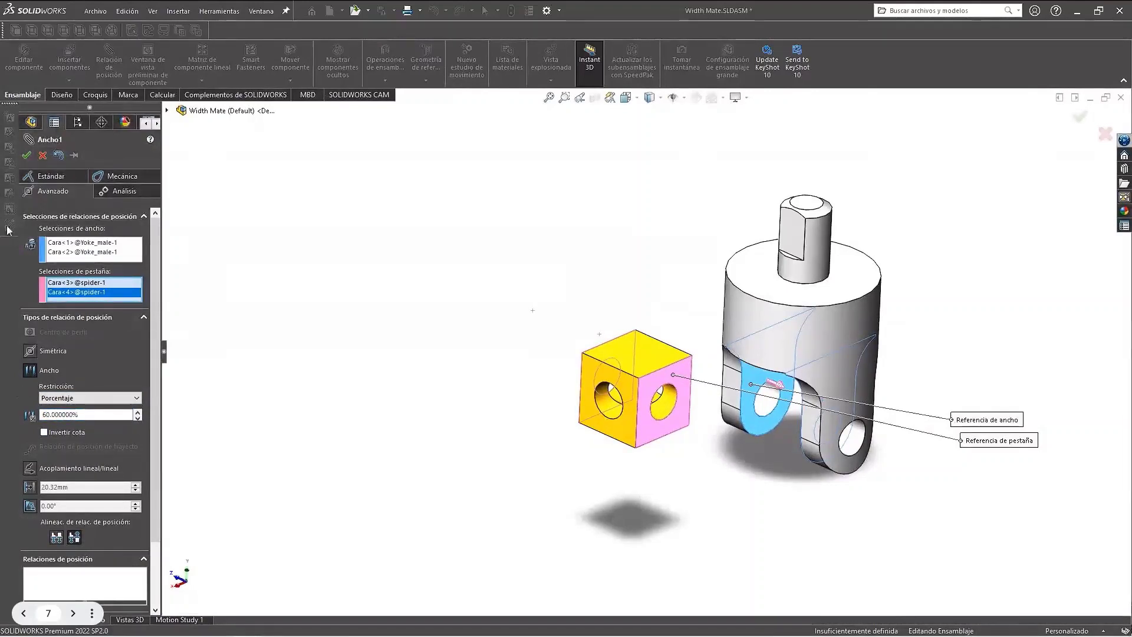
Step: Close the width mate, view the spider's front face head-on, and drag the spider down
click(26, 156)
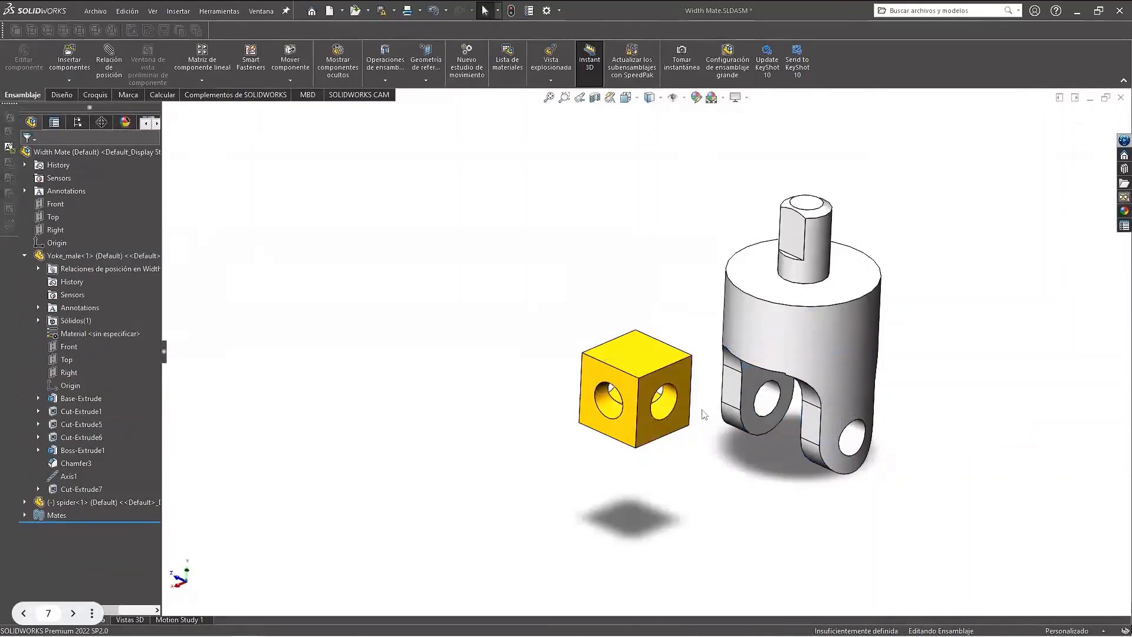
click(614, 387)
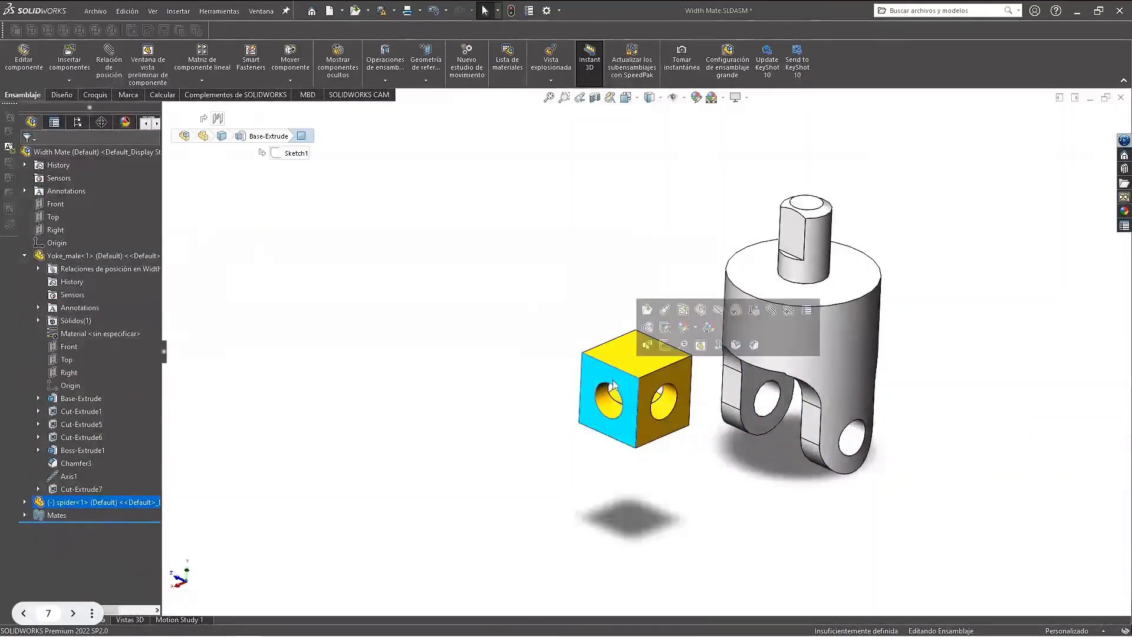
key(ctrl+8)
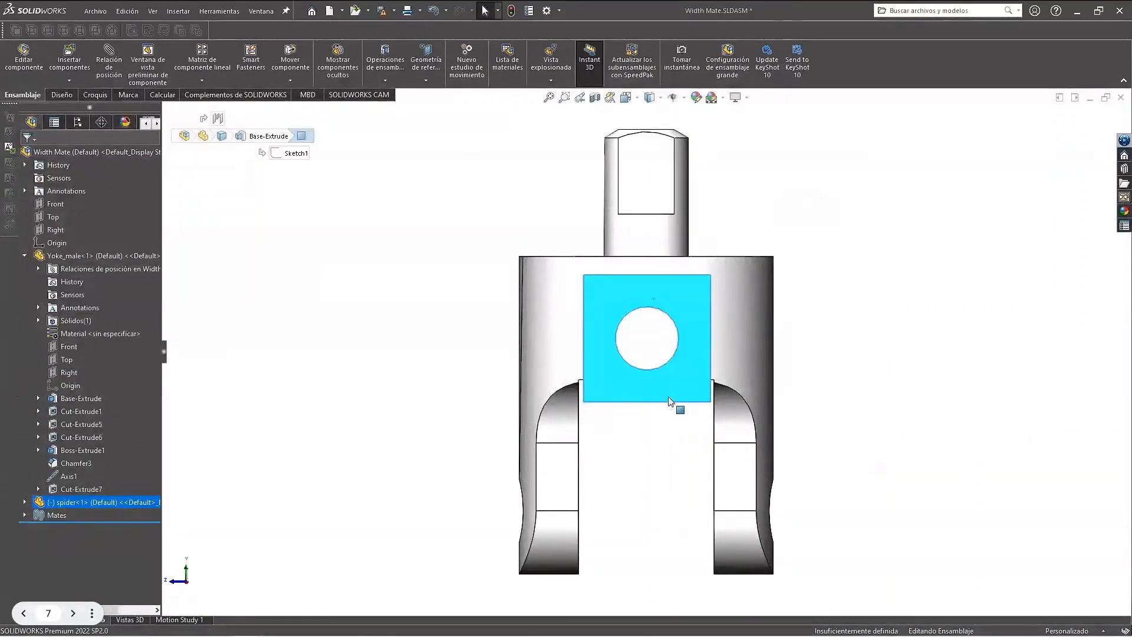
drag(671, 401, 665, 582)
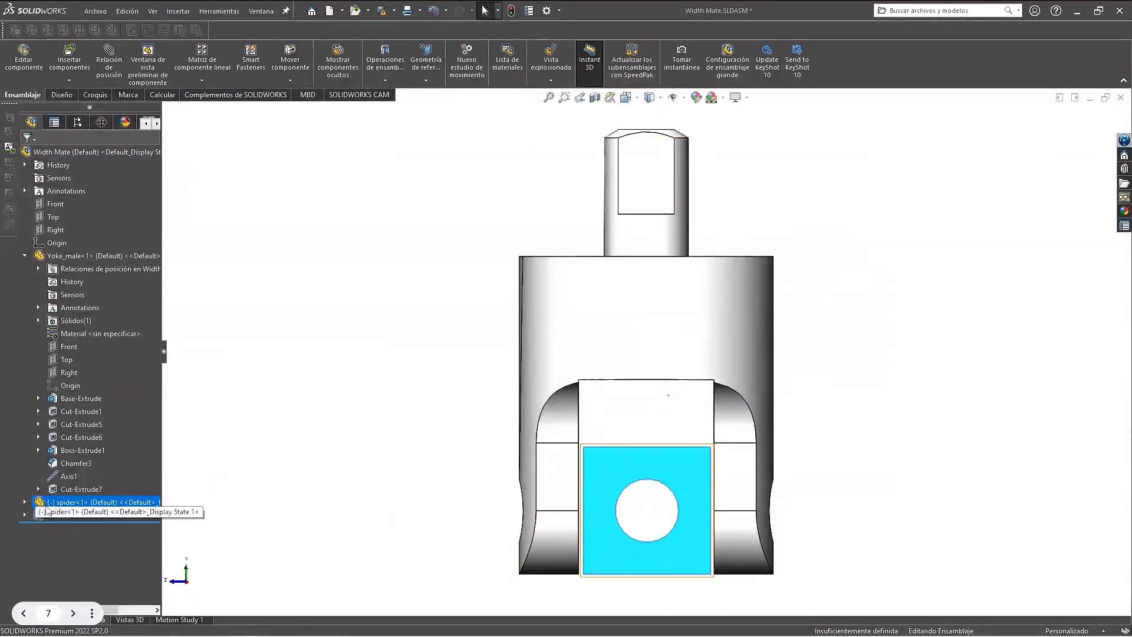
Step: Edit the Ancho1 width mate and set its percentage to 80%
click(24, 514)
right_click(82, 539)
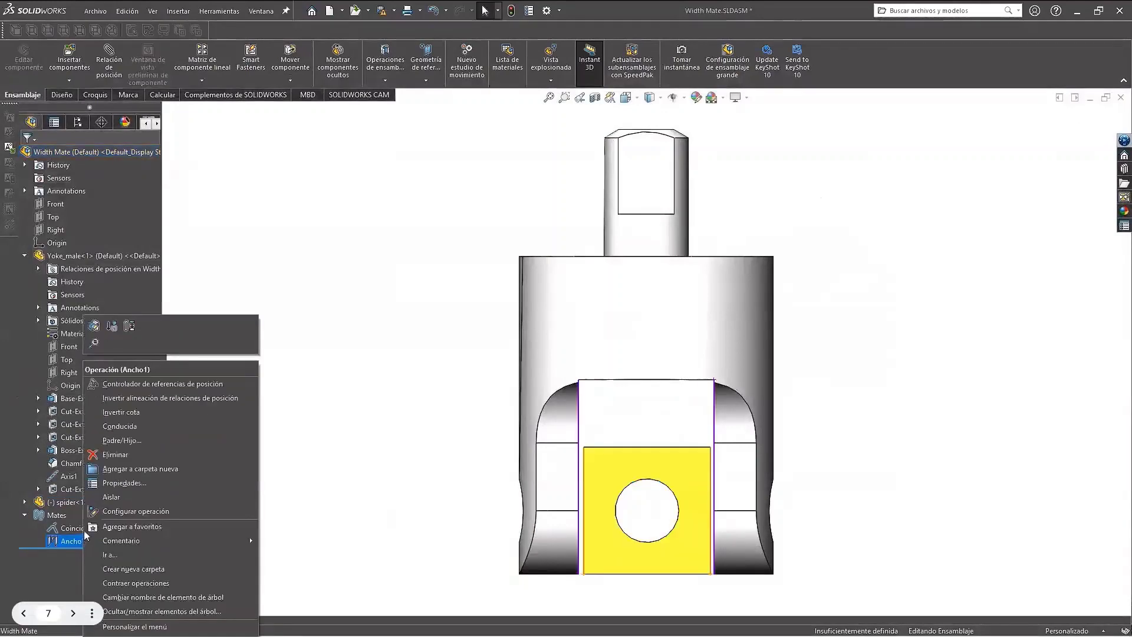
click(95, 327)
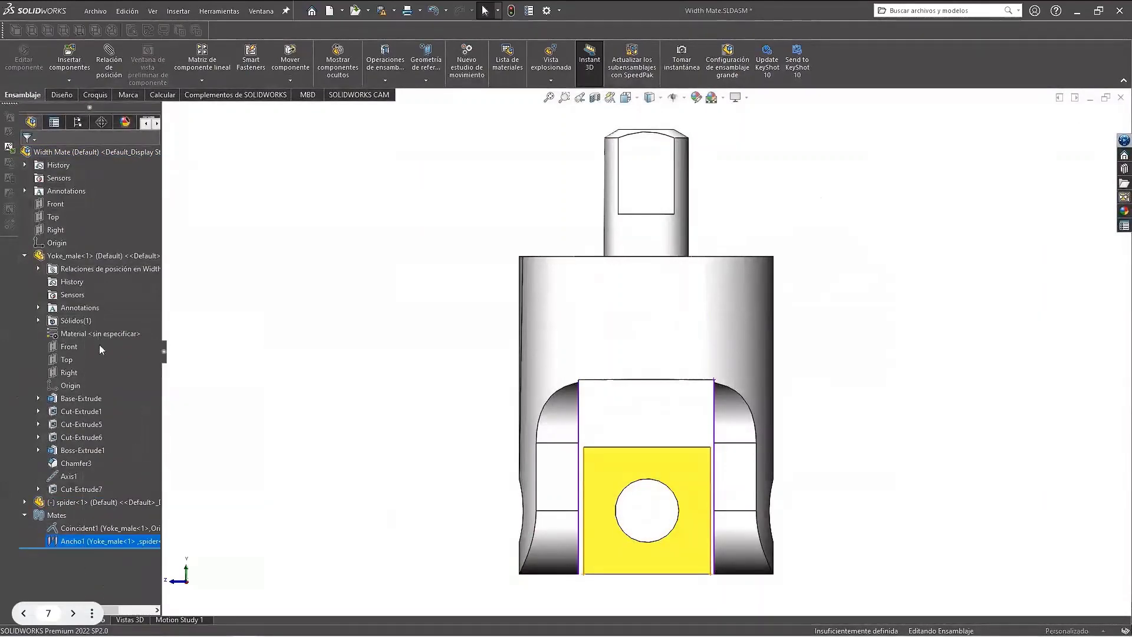
click(59, 414)
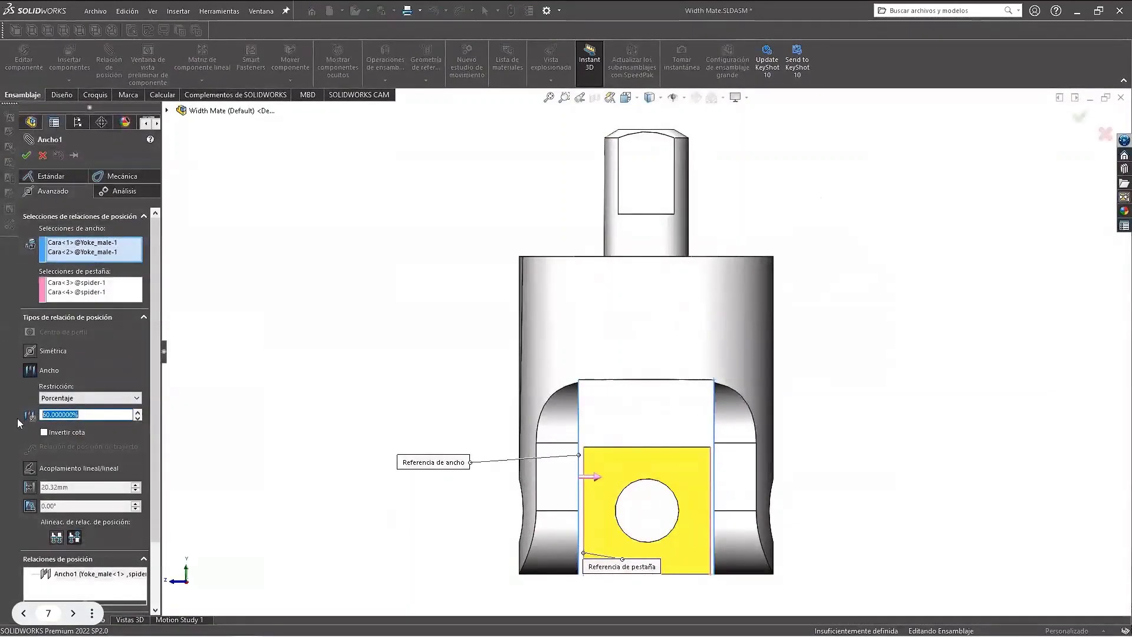
text(0)
key(Return)
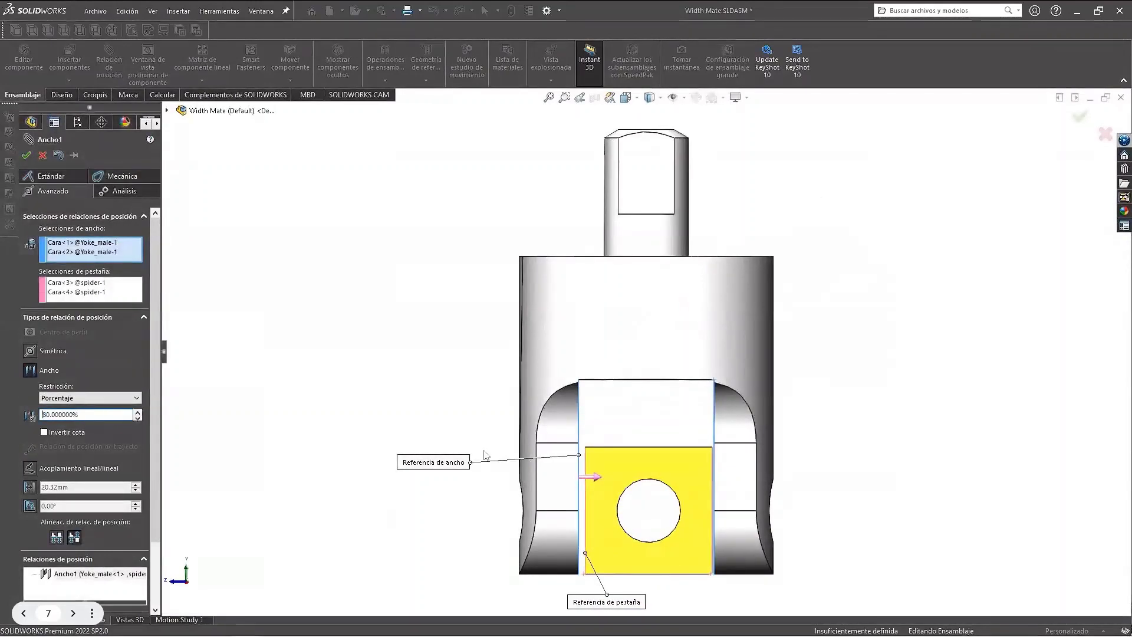
Step: Try the Centrado constraint, then a 1 mm Cota distance with the direction flipped
click(100, 403)
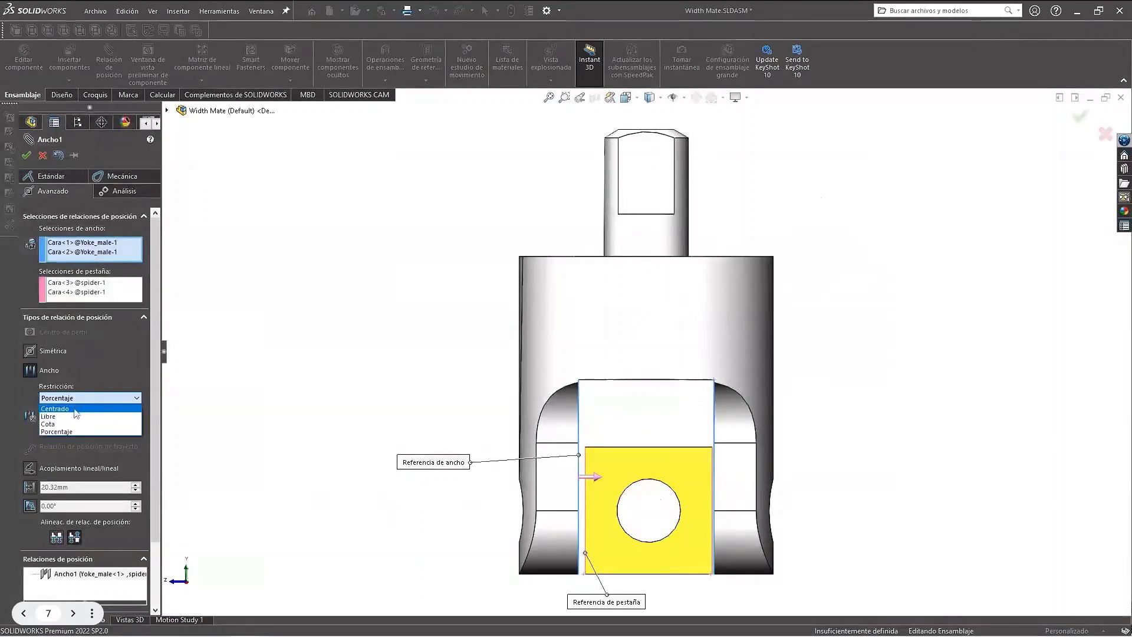
click(73, 409)
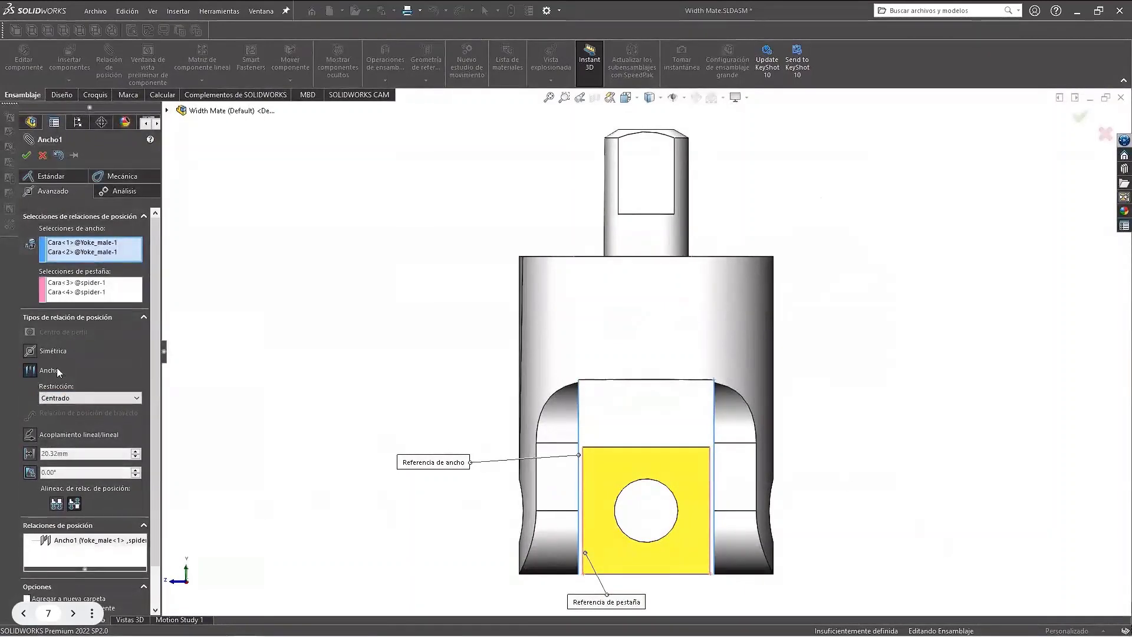
click(71, 399)
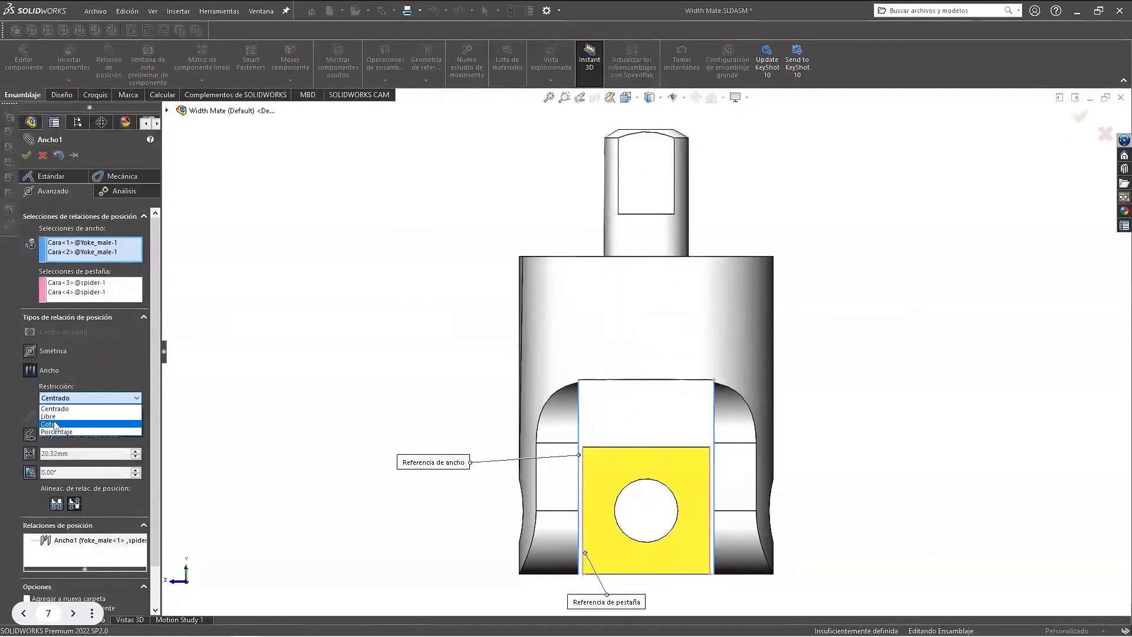
click(53, 424)
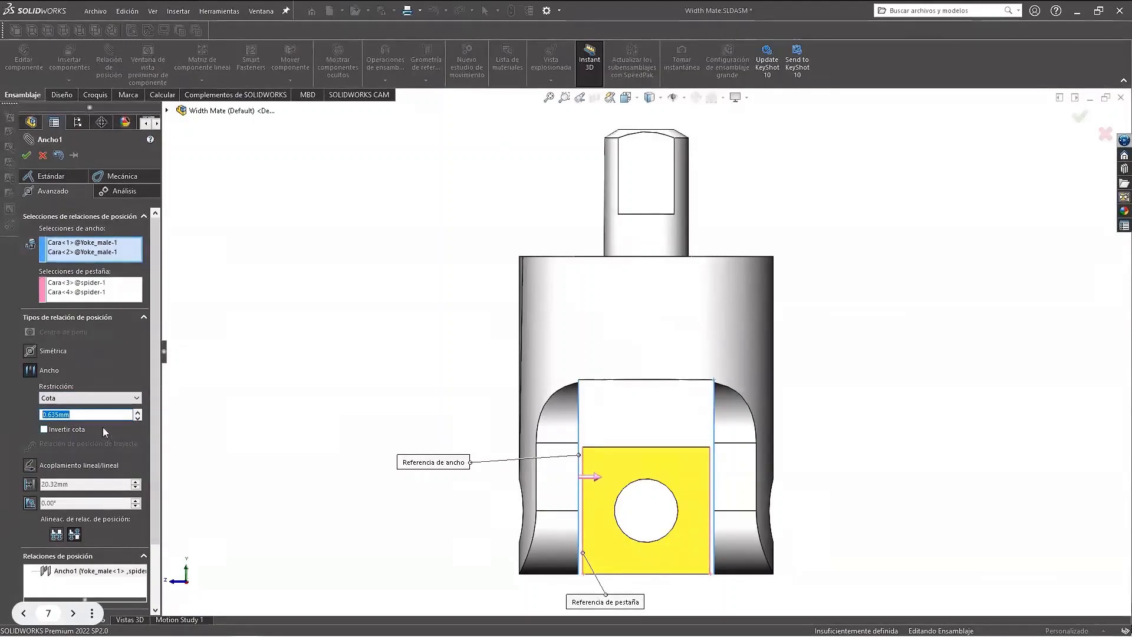
text(1)
key(Return)
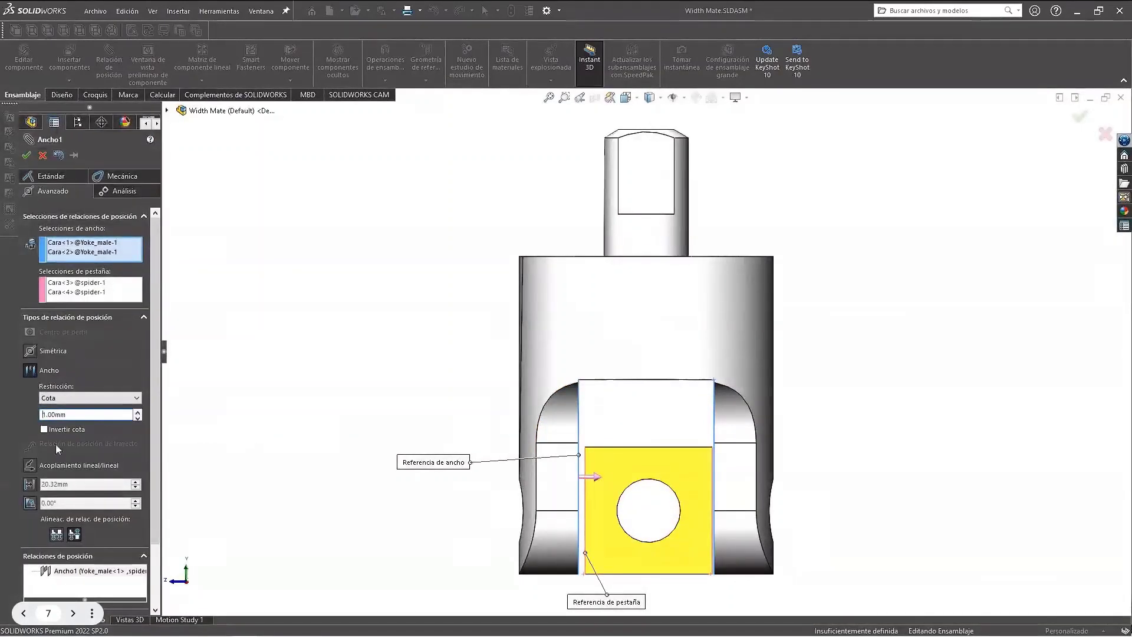
click(45, 430)
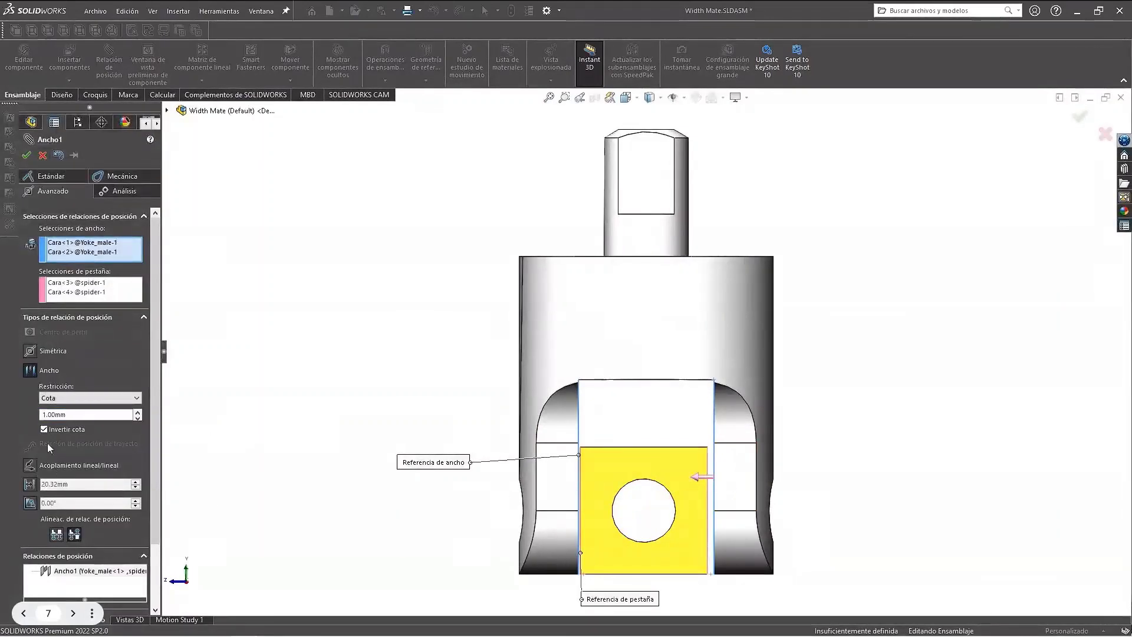
Step: Test Libre by dragging the spider, then finish Ancho1 with the Centrado constraint
click(70, 399)
click(57, 416)
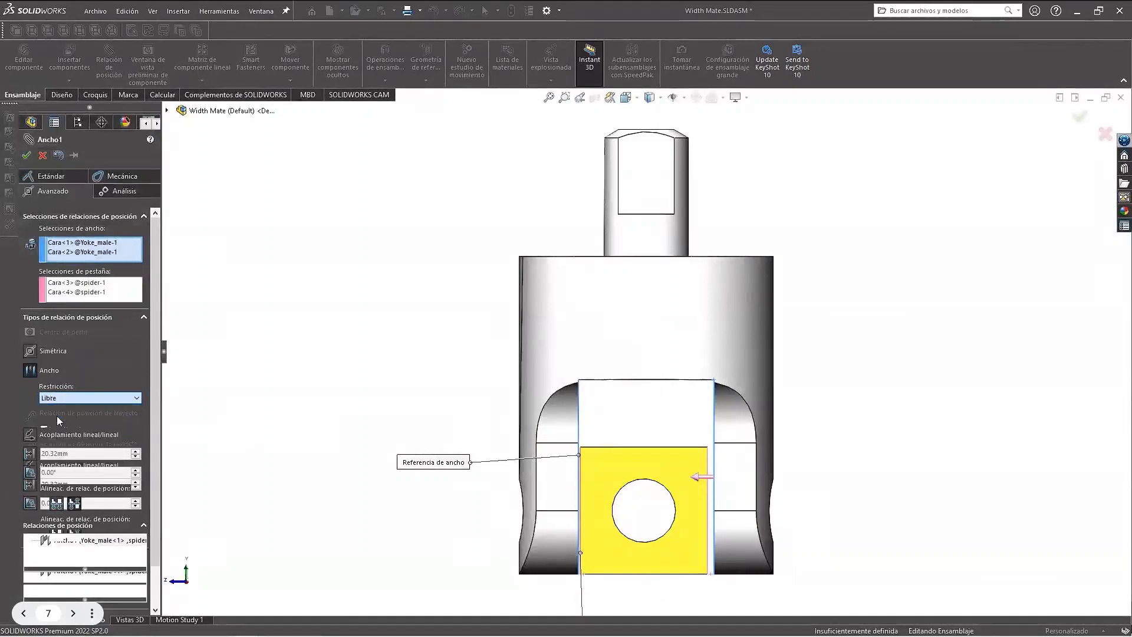
mouse_move(656, 469)
mouse_down()
mouse_move(627, 472)
mouse_move(645, 493)
mouse_up()
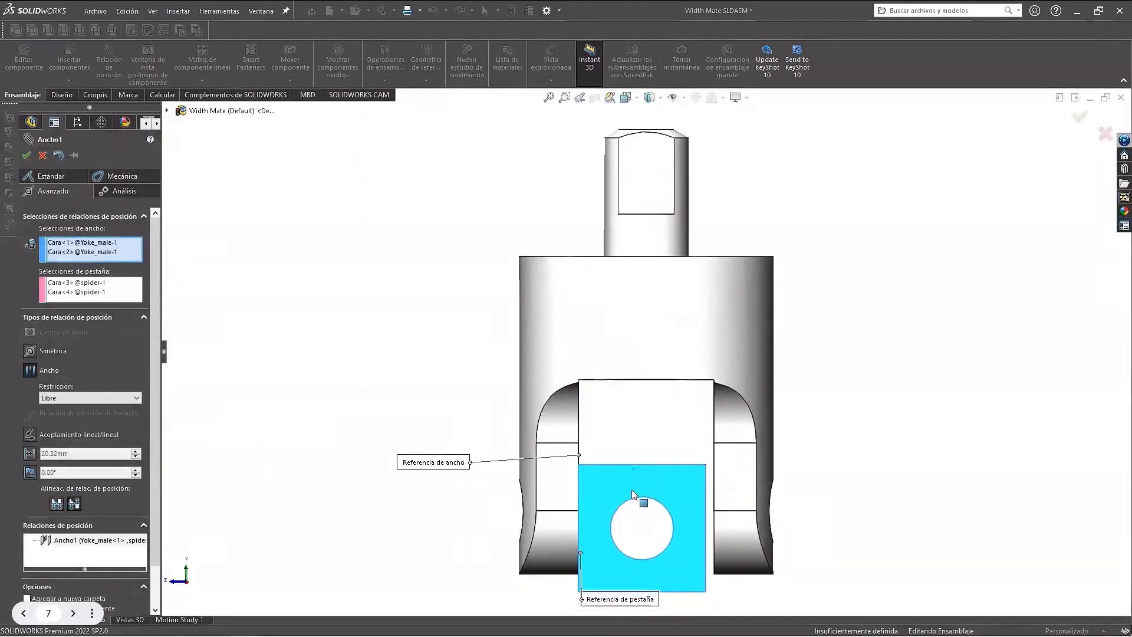
drag(645, 493, 642, 492)
click(60, 398)
click(61, 409)
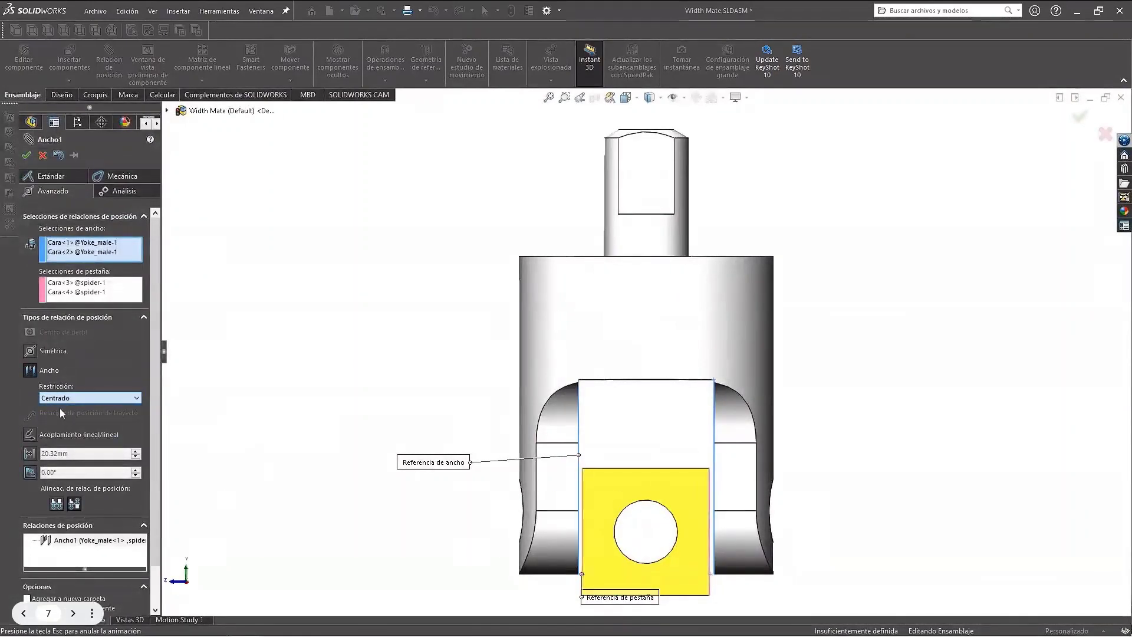
click(27, 156)
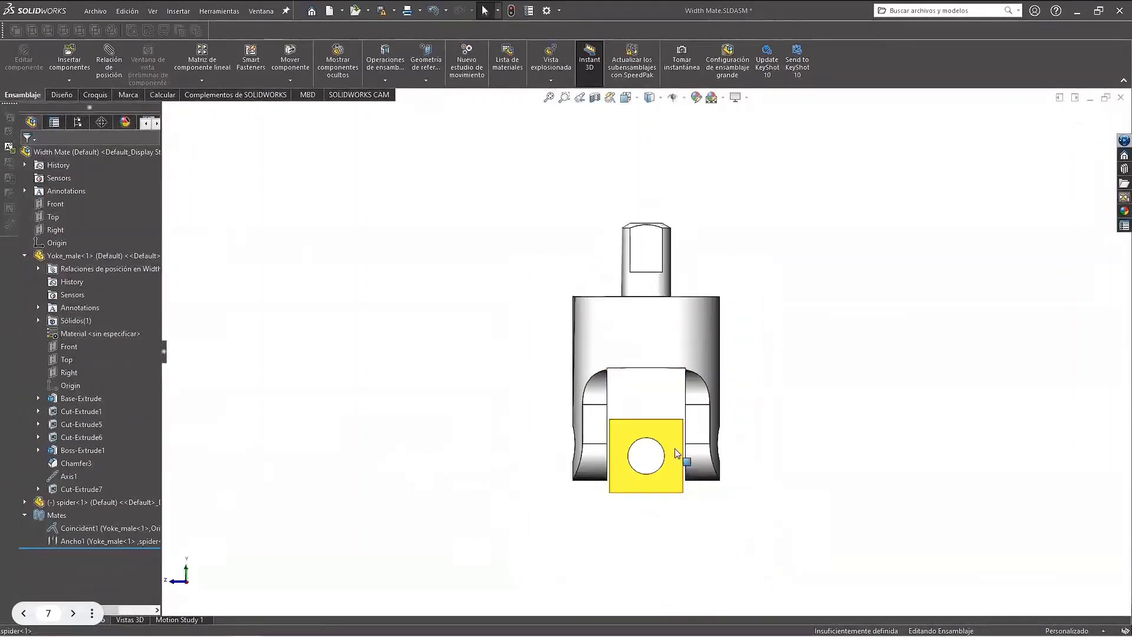
Step: Reposition the spider beside the yoke in isometric view
mouse_move(678, 466)
mouse_down()
mouse_move(676, 331)
mouse_move(645, 445)
mouse_up()
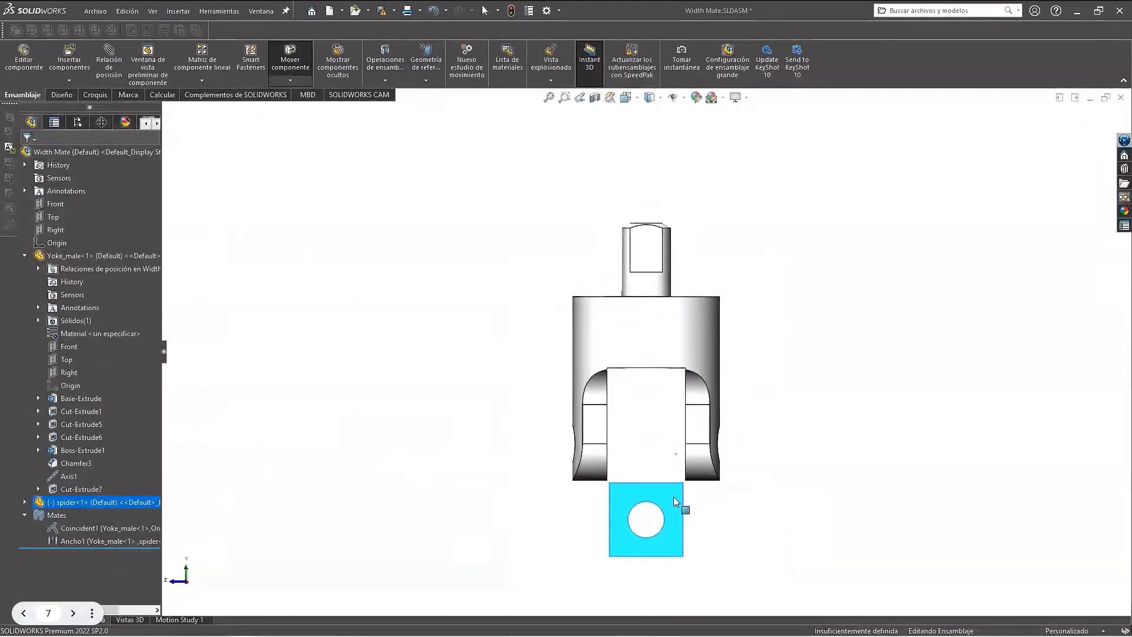
key(ctrl+7)
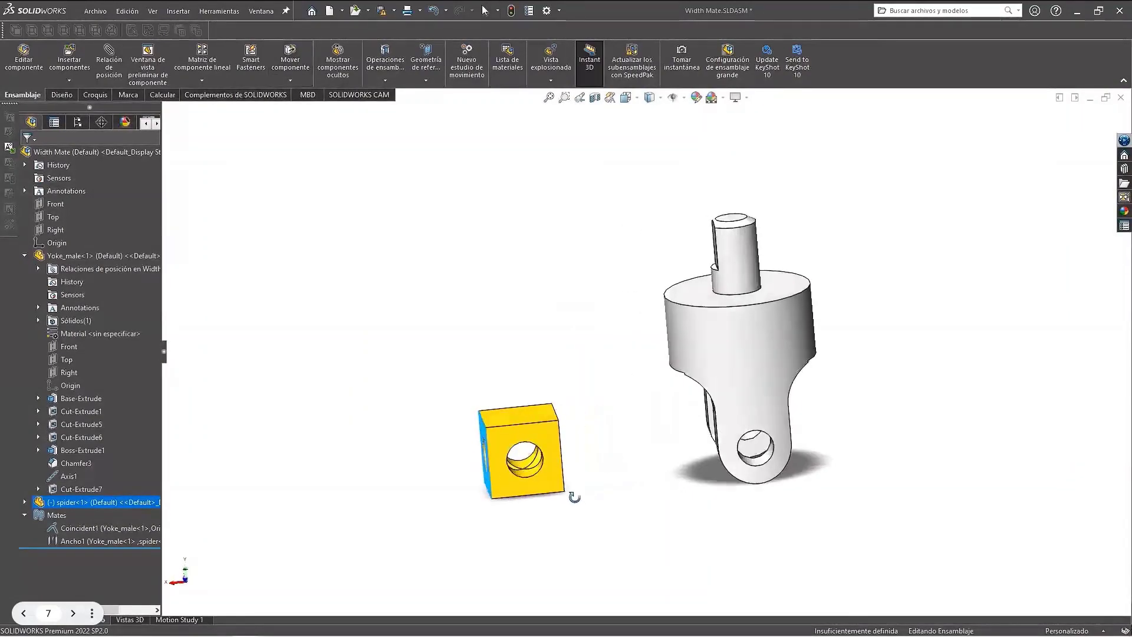
mouse_move(575, 481)
mouse_down()
mouse_move(834, 415)
mouse_move(621, 435)
mouse_move(822, 399)
mouse_move(579, 418)
mouse_move(870, 398)
mouse_move(715, 420)
mouse_up()
key(Escape)
key(Escape)
scroll(833, 417, down, 2)
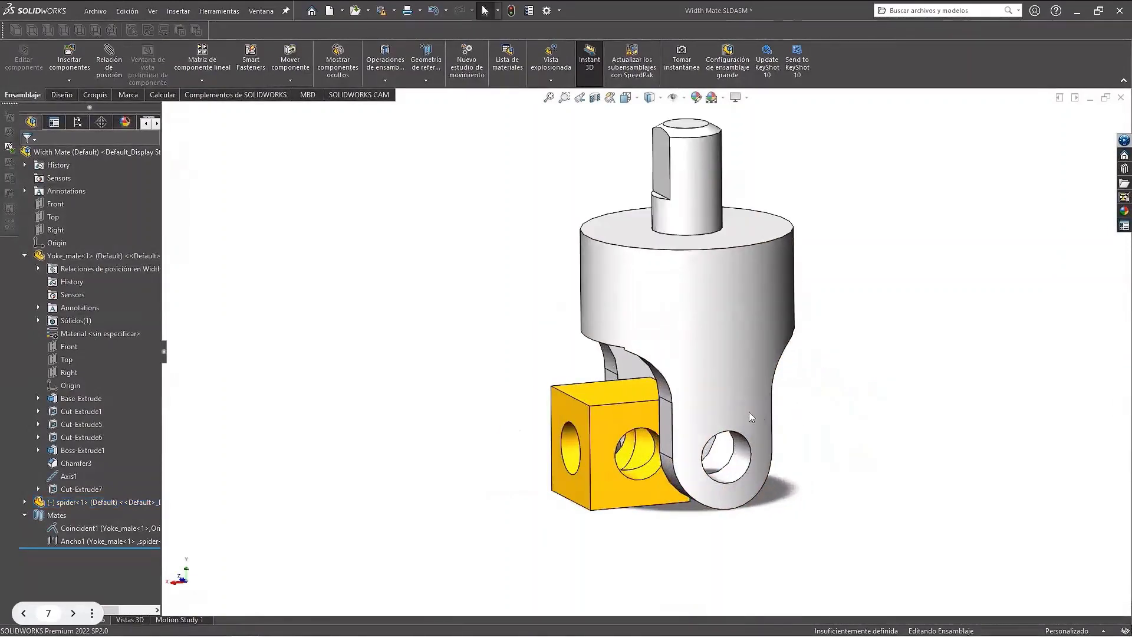
scroll(749, 411, down, 2)
click(513, 419)
drag(512, 414, 564, 402)
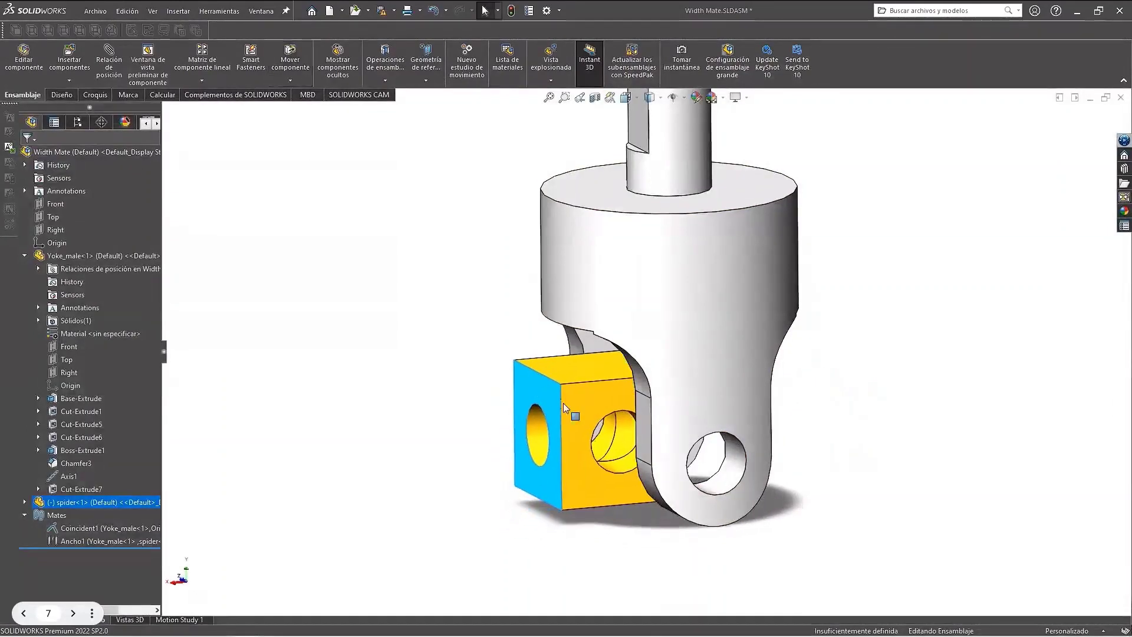
Step: Make the spider's hole concentric with the yoke's hole, cancelling an accidental chamfer
click(614, 457)
ctrl+click(731, 466)
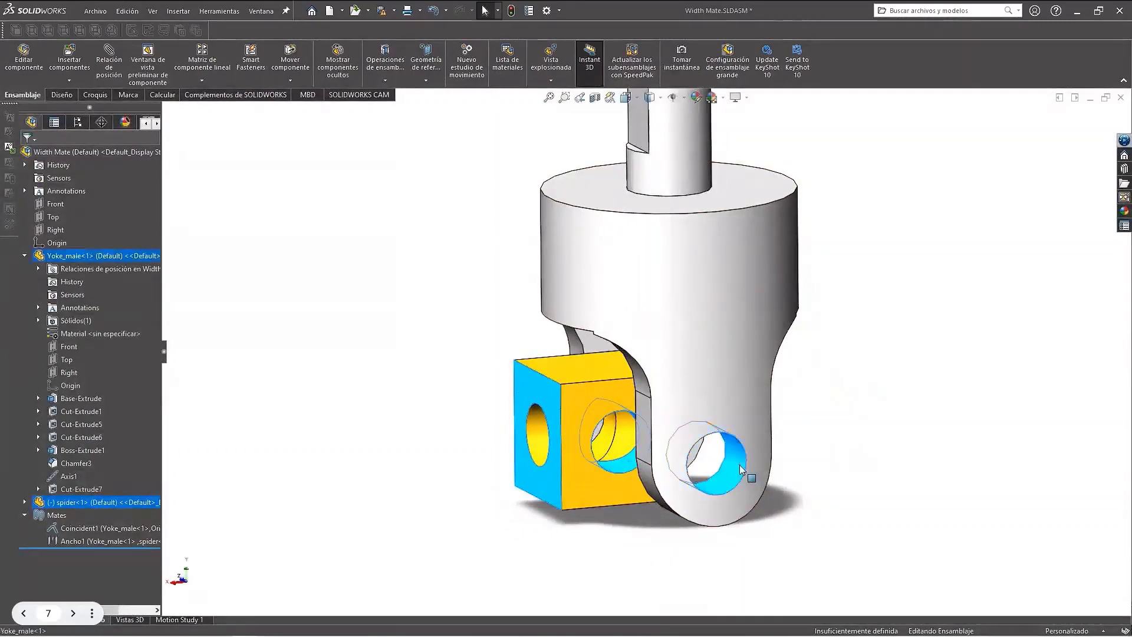
click(862, 429)
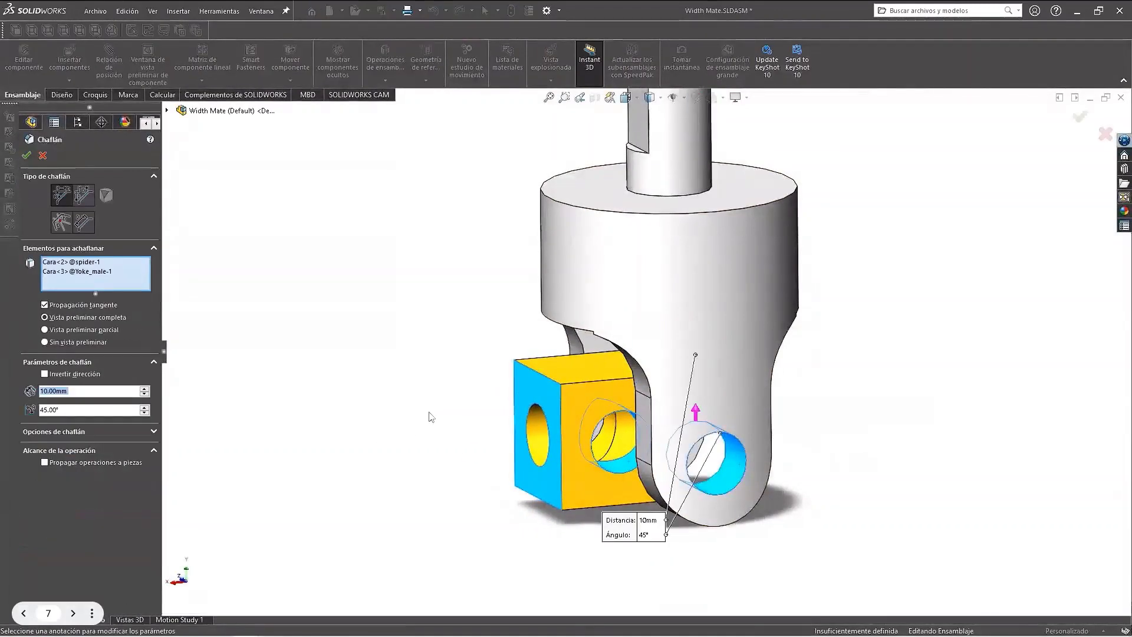
click(43, 155)
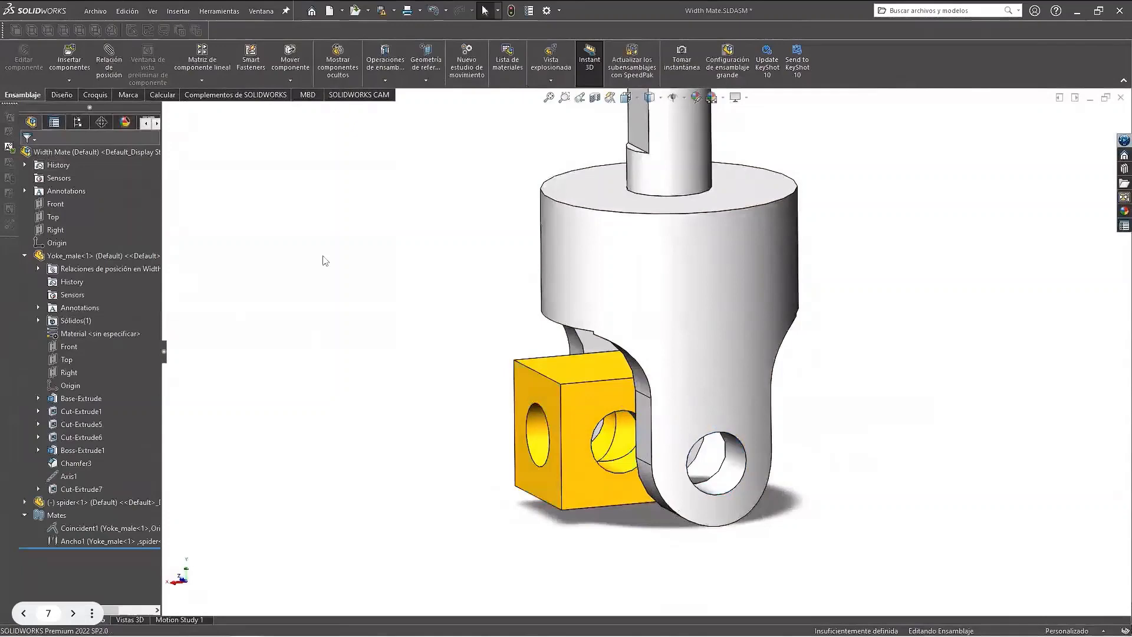
click(614, 466)
ctrl+click(728, 472)
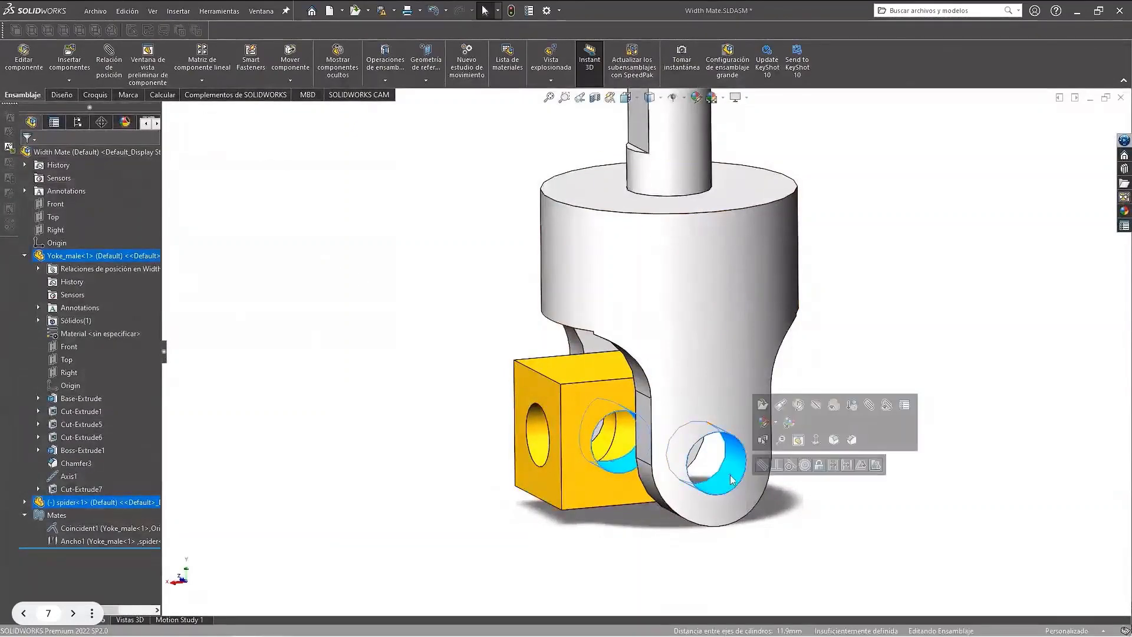
click(804, 465)
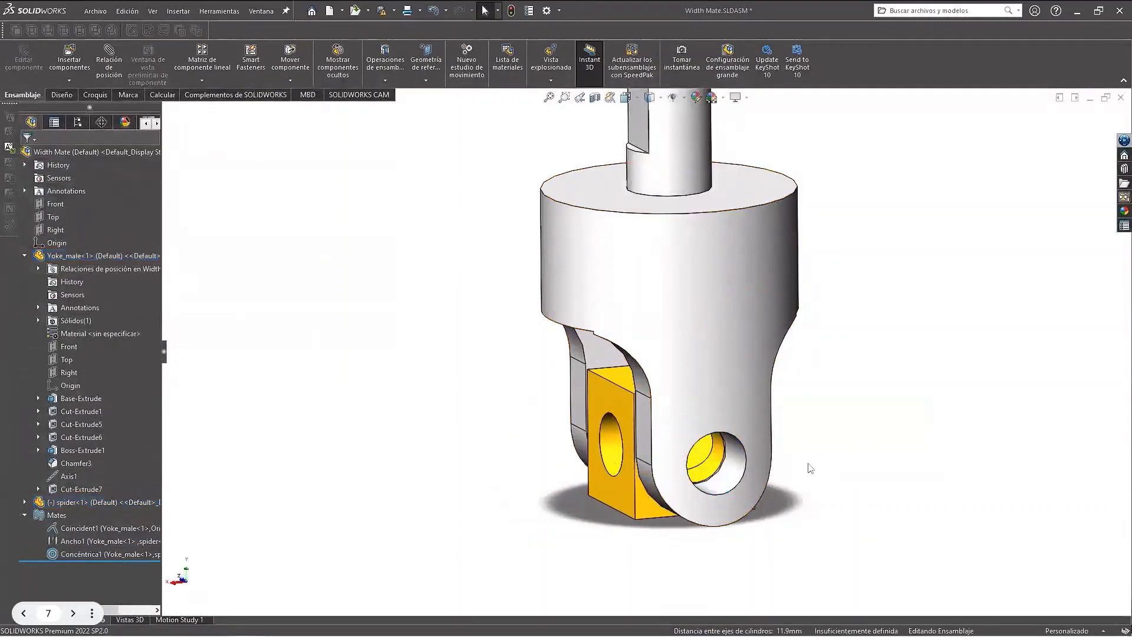
Step: Spin the spider about the shared hole axis and advance to the next slide
mouse_move(659, 422)
mouse_down()
mouse_move(723, 502)
mouse_move(729, 490)
mouse_up()
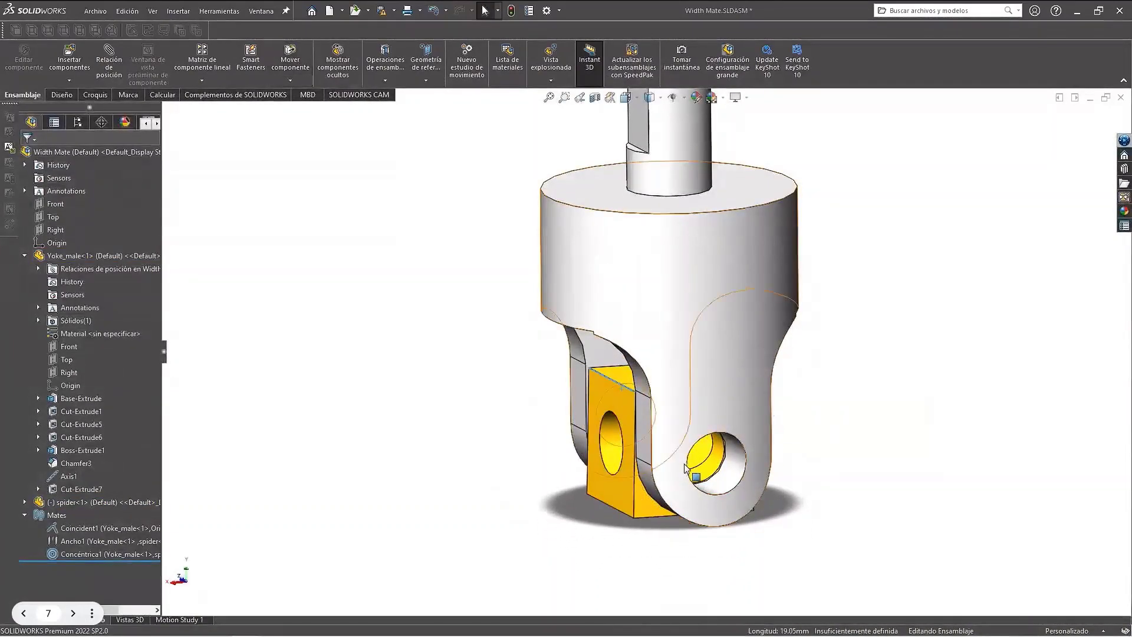
mouse_move(729, 489)
middle_down()
mouse_move(782, 460)
mouse_move(675, 483)
middle_up()
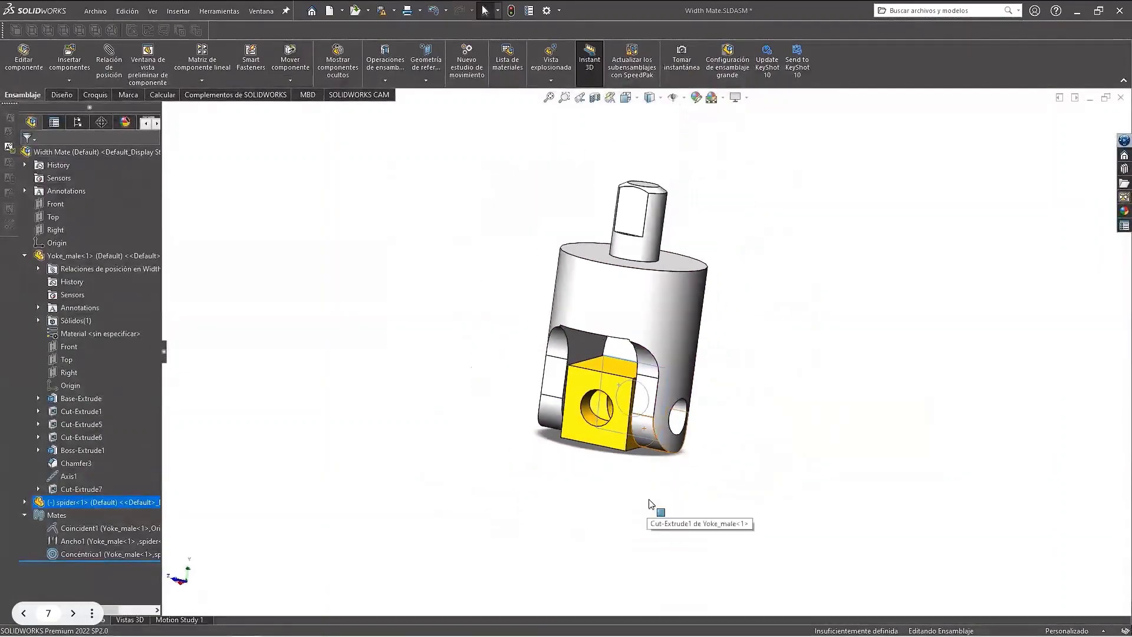
key(Right)
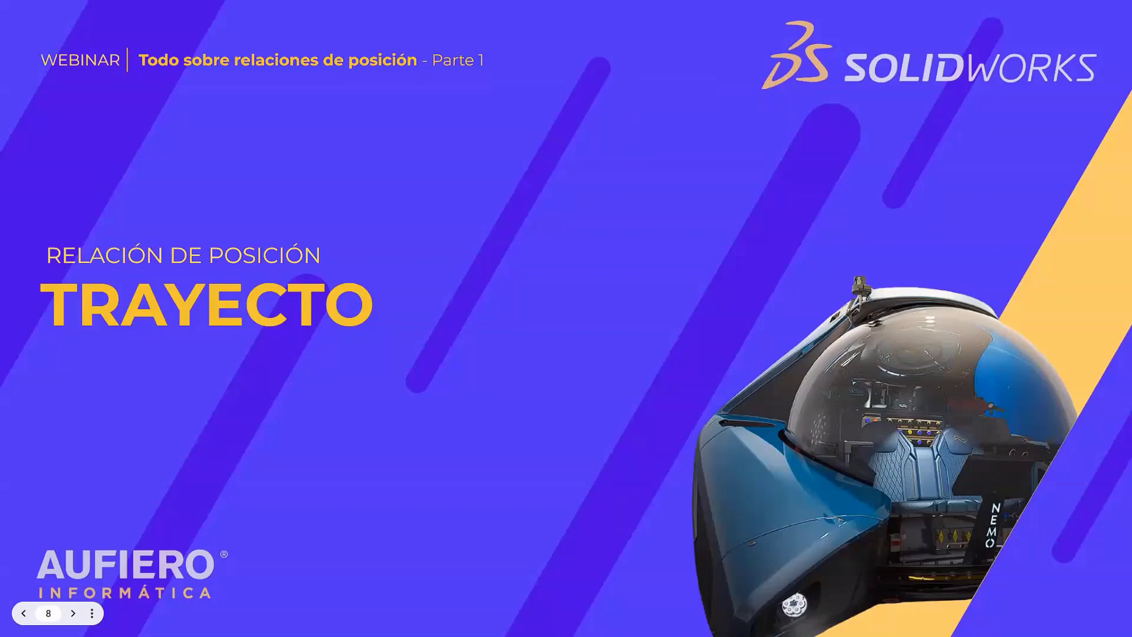
Step: Leave the 'Relación de posición Trayecto' title slide for the Path Mate assembly
click(695, 319)
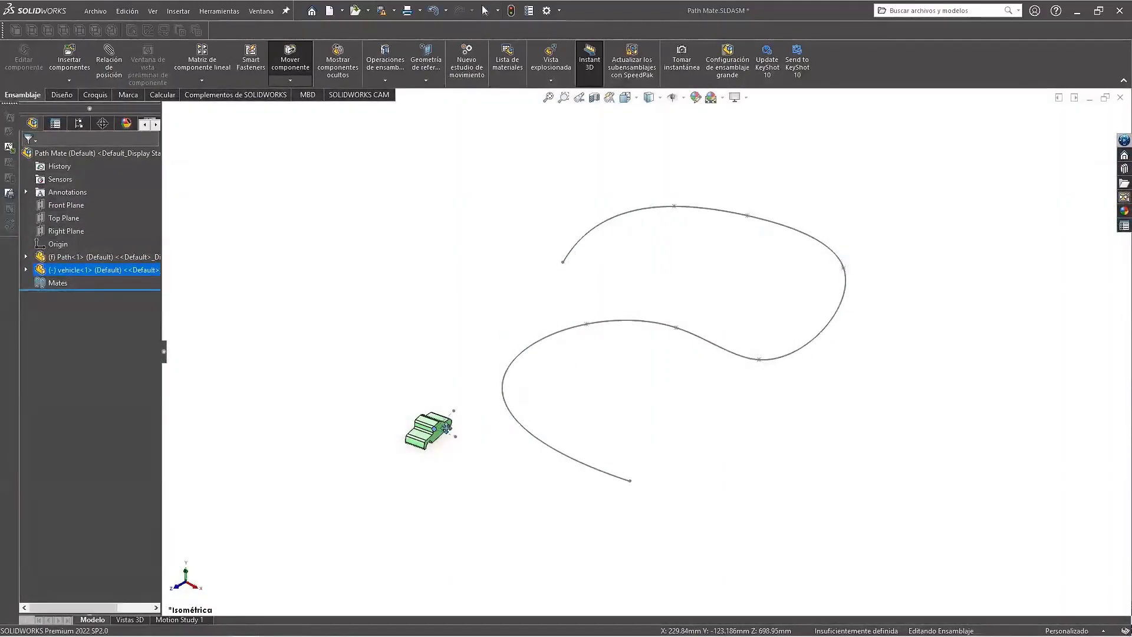
Step: Drag the vehicle near the curve and choose the Path mate type
mouse_move(438, 431)
mouse_down()
mouse_move(776, 368)
mouse_move(843, 321)
mouse_move(787, 248)
mouse_move(642, 239)
mouse_move(477, 323)
mouse_move(424, 431)
mouse_up()
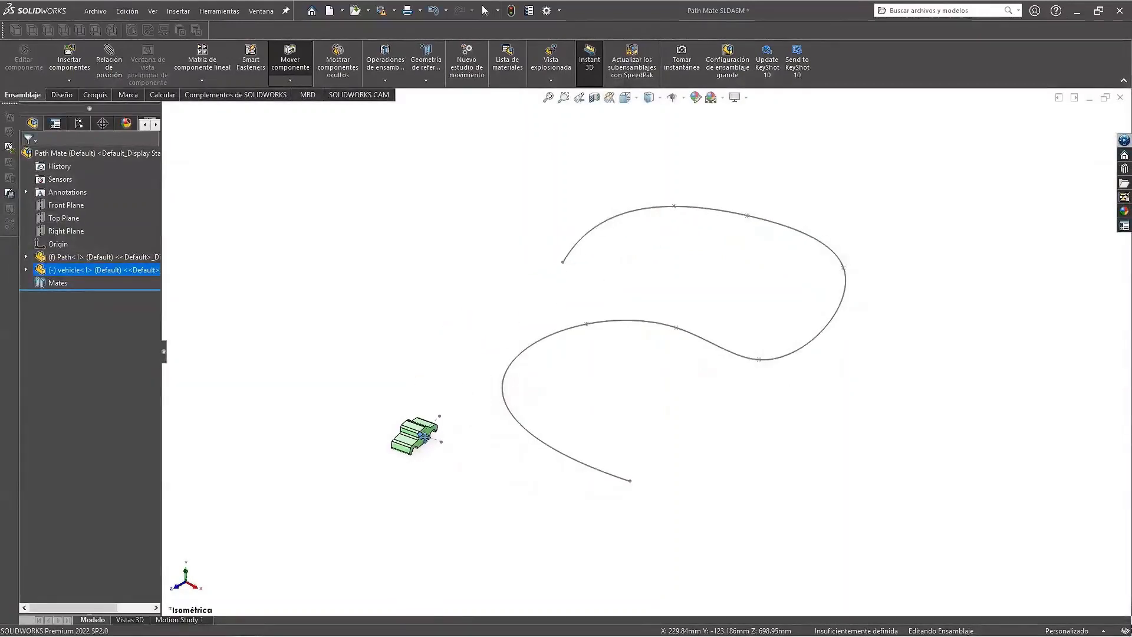
key(Escape)
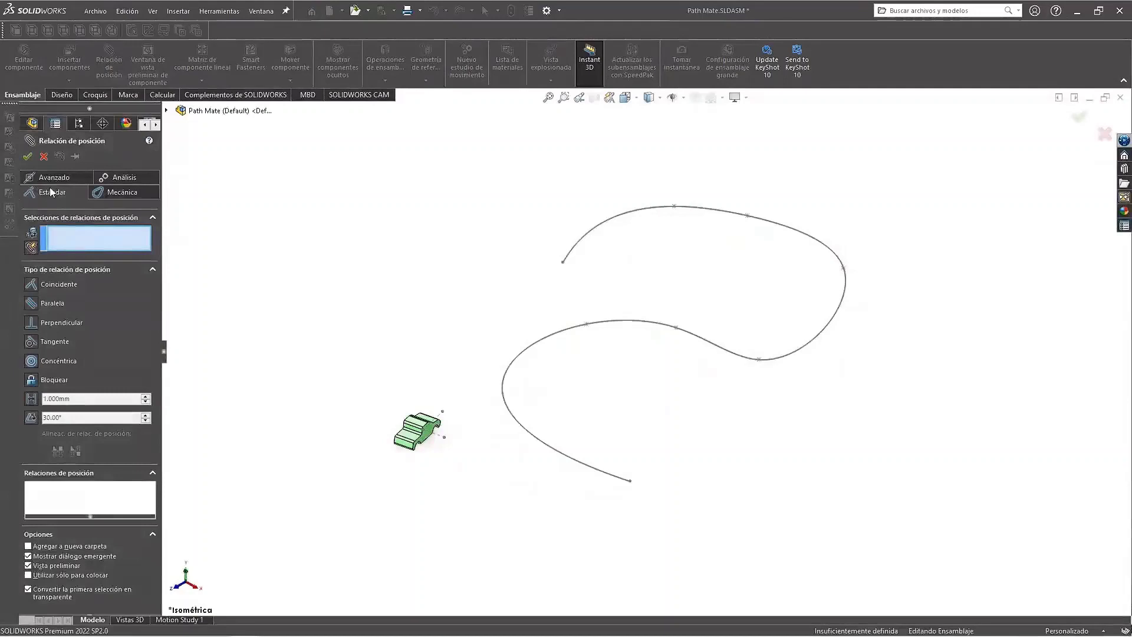
click(51, 178)
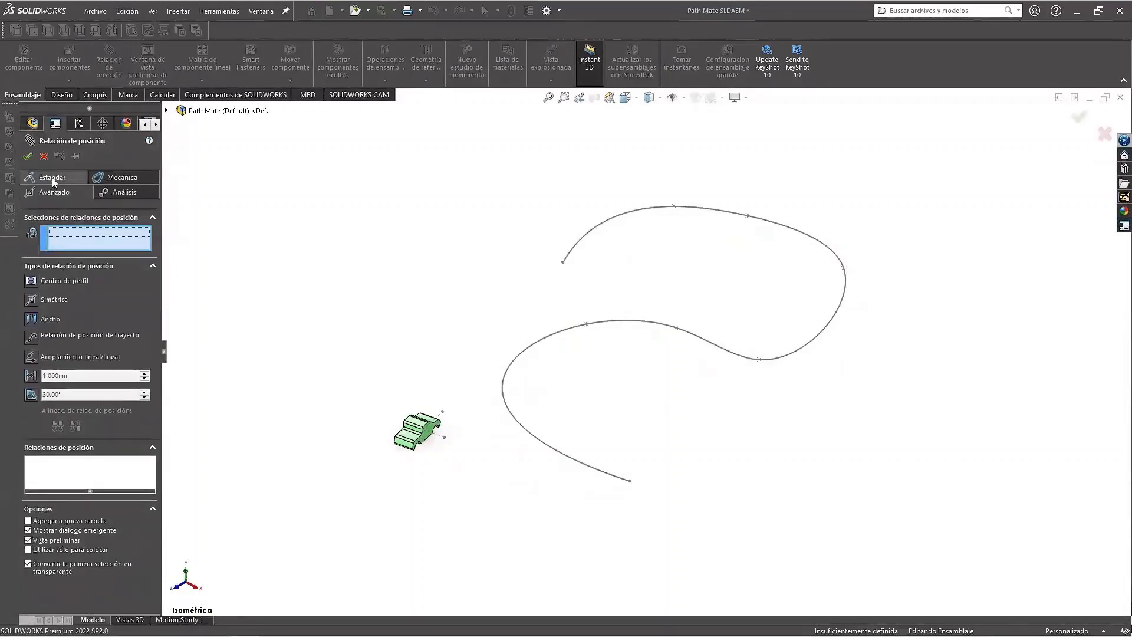
click(33, 338)
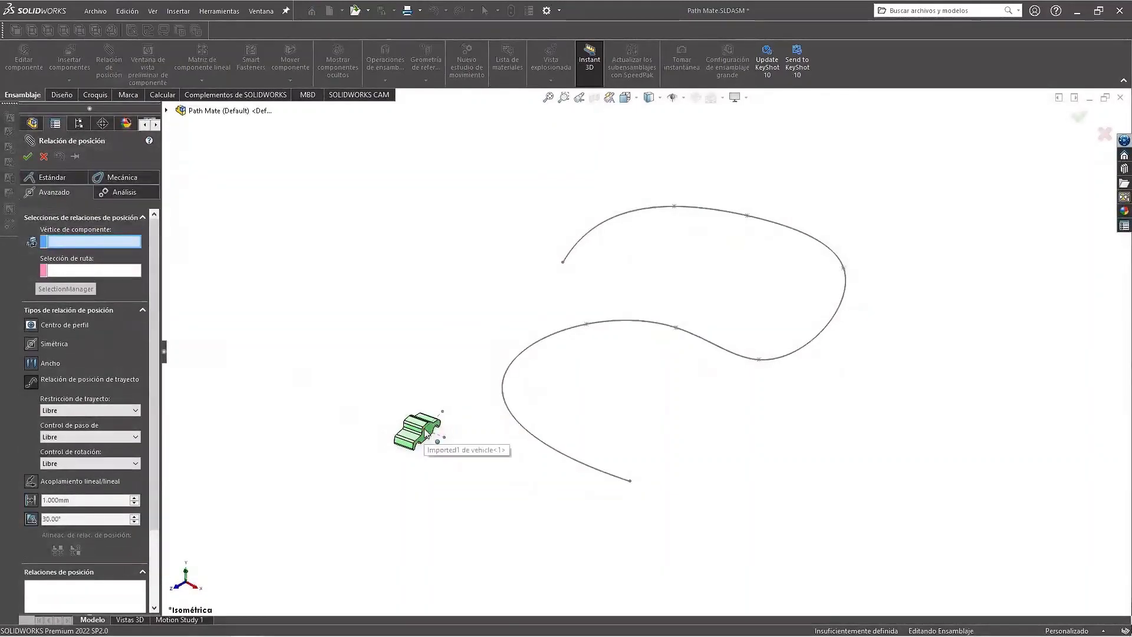
Step: Pick the vehicle's sketch point and select the curve as an open-loop path
scroll(428, 436, down, 5)
scroll(410, 341, down, 5)
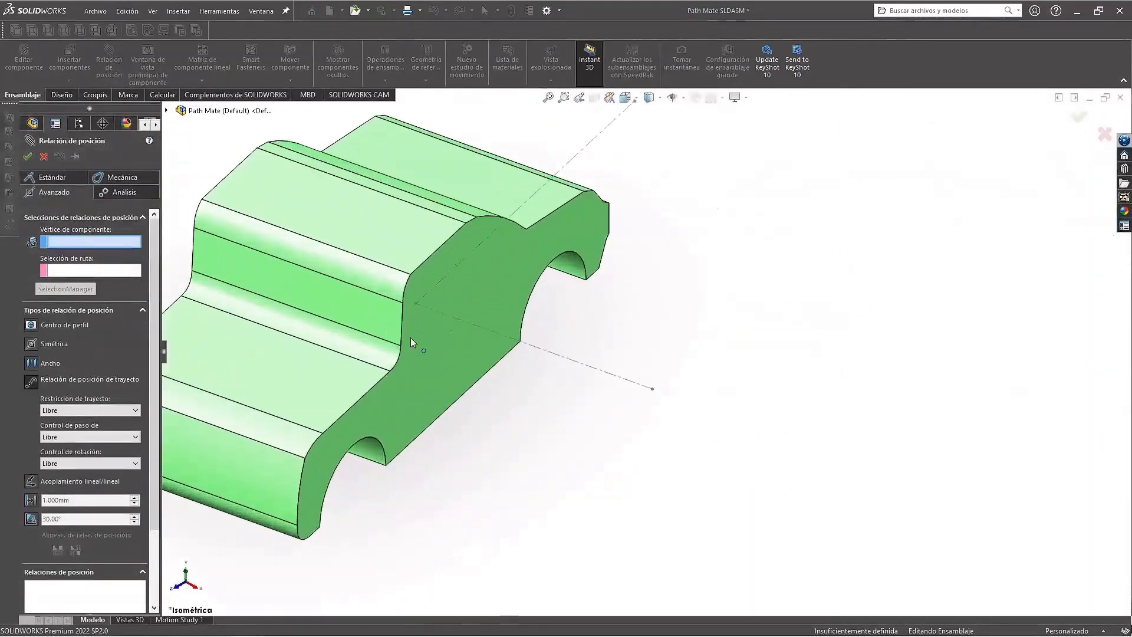
click(415, 303)
scroll(531, 366, up, 5)
scroll(590, 363, up, 4)
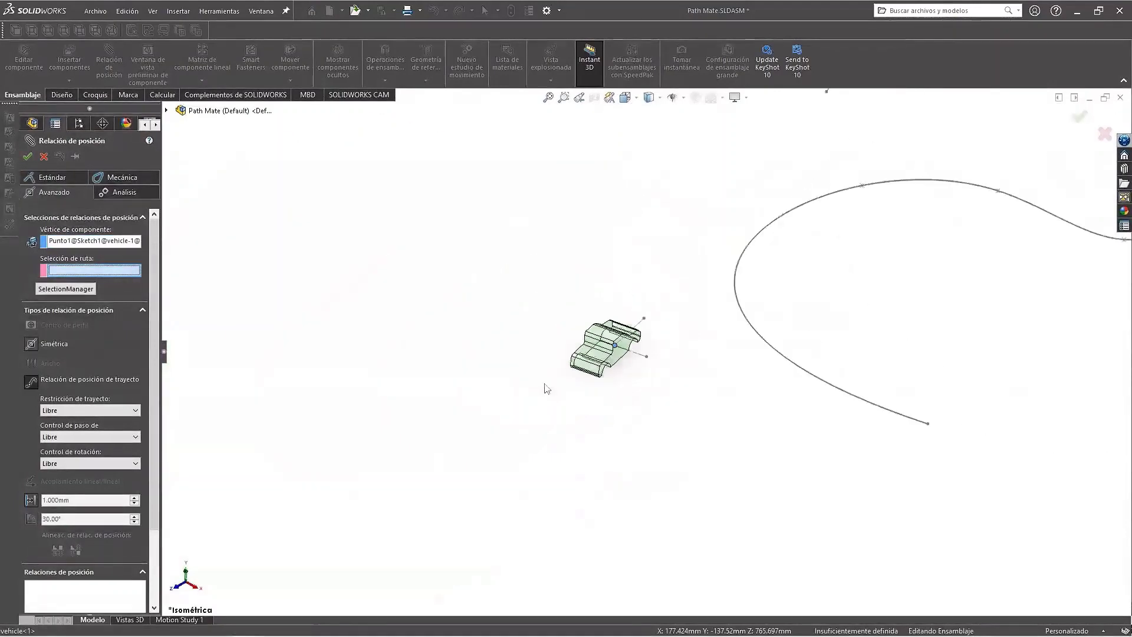
scroll(590, 366, up, 2)
scroll(734, 315, down, 3)
scroll(734, 314, down, 2)
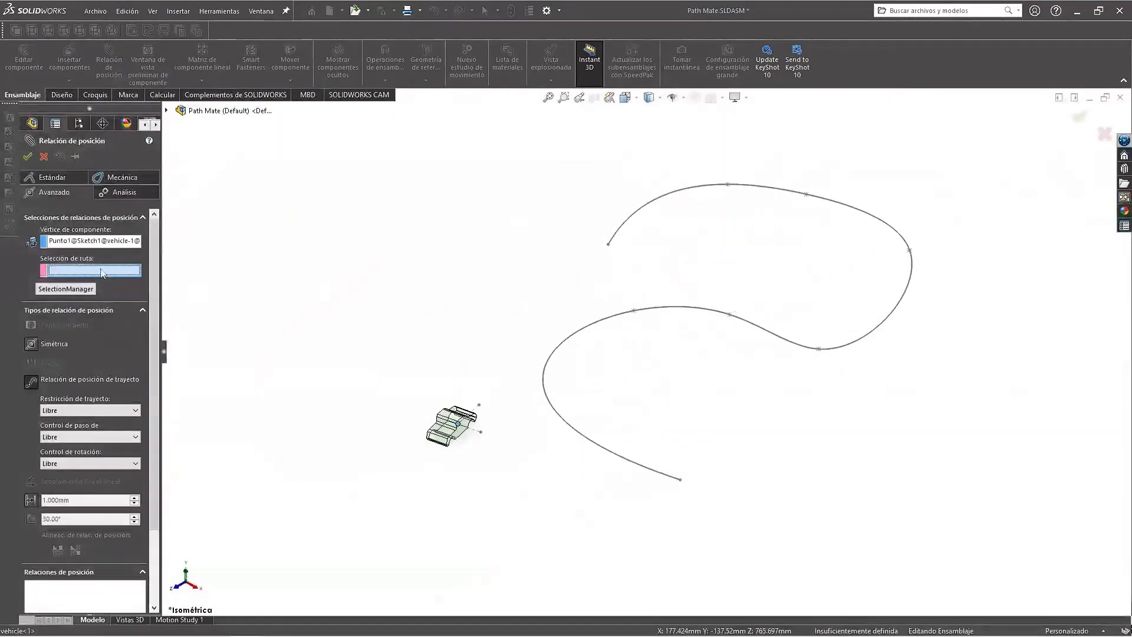
click(72, 290)
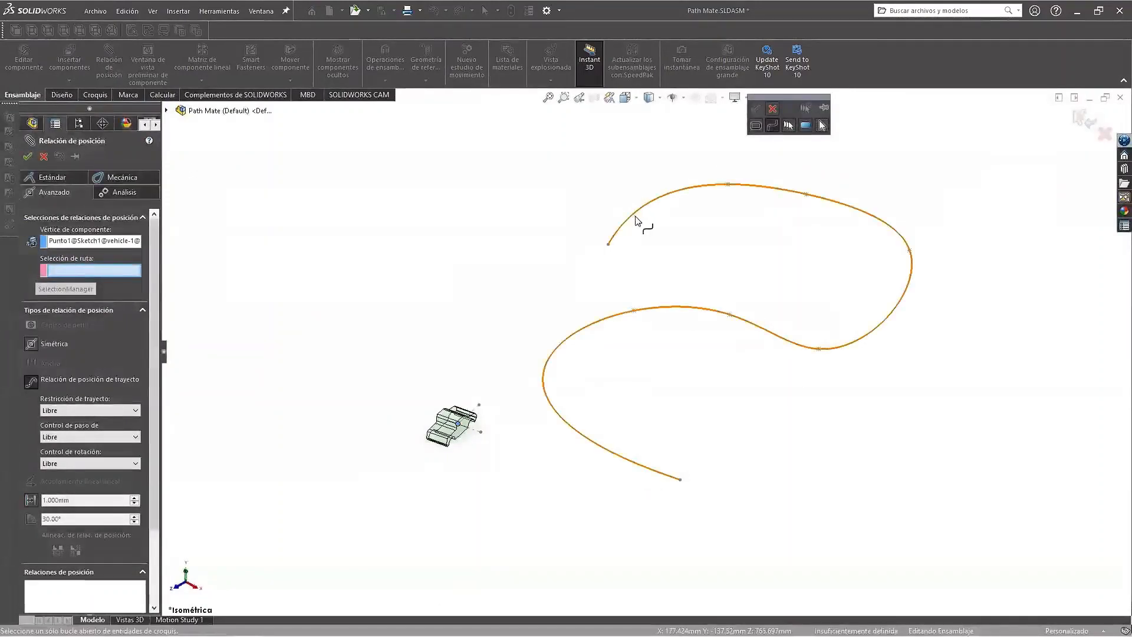
click(645, 472)
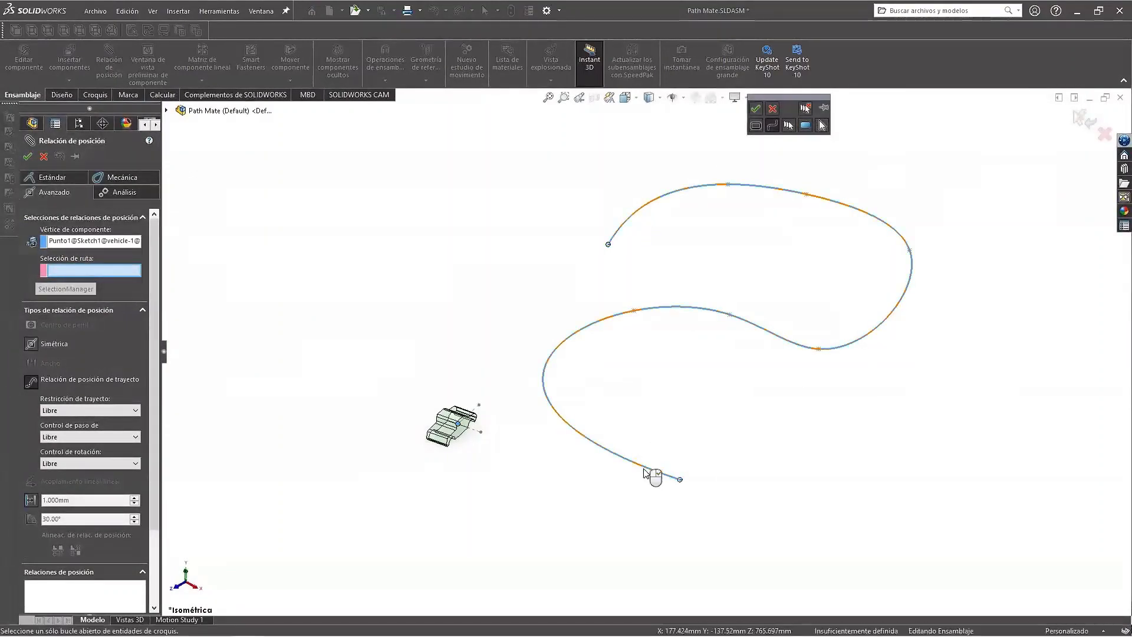
click(757, 112)
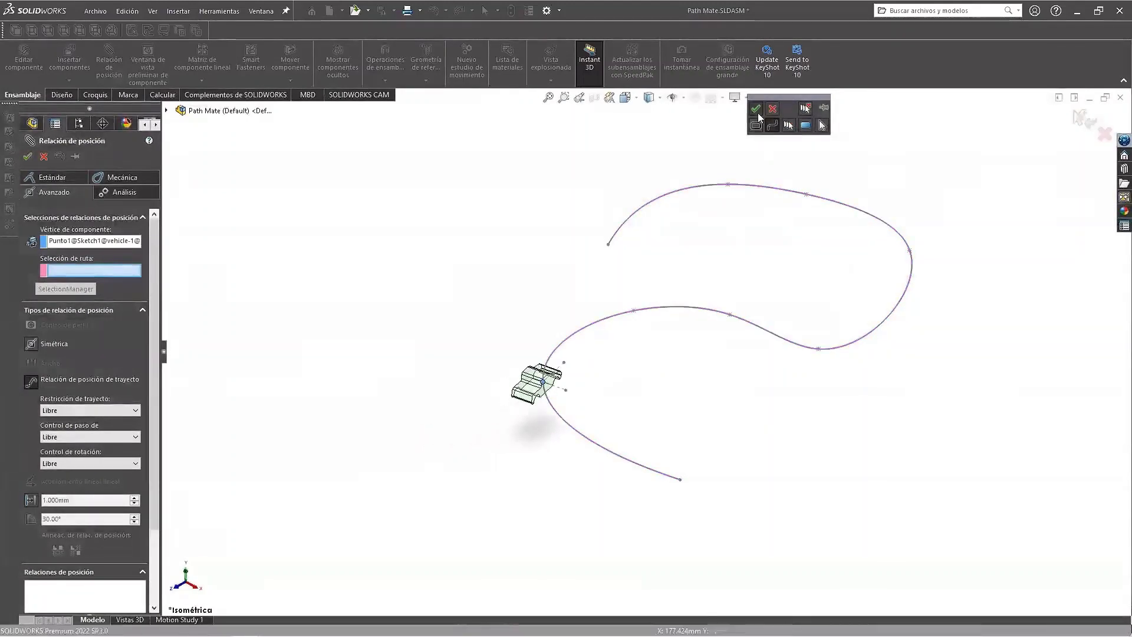
scroll(717, 435, down, 2)
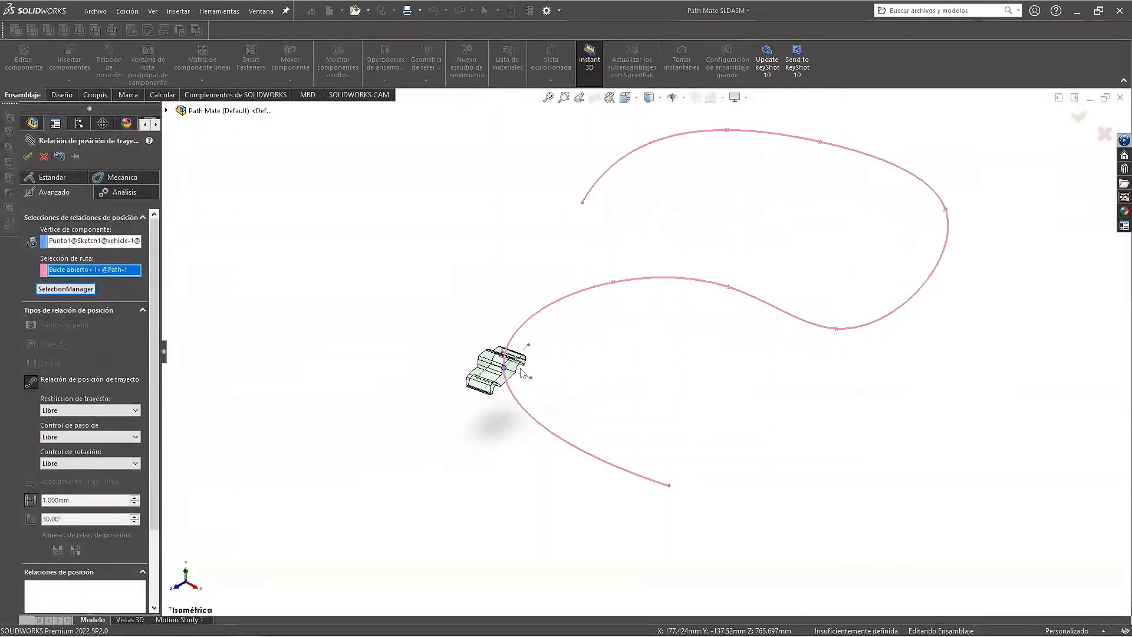
Step: Drag the vehicle along the curve to near the path's middle
mouse_move(504, 367)
mouse_down()
mouse_move(605, 418)
mouse_move(783, 443)
mouse_move(531, 329)
mouse_move(675, 269)
mouse_move(767, 330)
mouse_move(943, 236)
mouse_move(814, 141)
mouse_move(597, 165)
mouse_move(551, 235)
mouse_move(599, 217)
mouse_move(645, 177)
mouse_move(645, 227)
mouse_move(766, 140)
mouse_move(819, 232)
mouse_move(780, 299)
mouse_move(805, 160)
mouse_move(884, 171)
mouse_move(949, 207)
mouse_move(943, 180)
mouse_up()
mouse_move(899, 197)
mouse_down()
mouse_move(953, 235)
mouse_move(900, 283)
mouse_move(814, 295)
mouse_move(708, 247)
mouse_move(653, 243)
mouse_up()
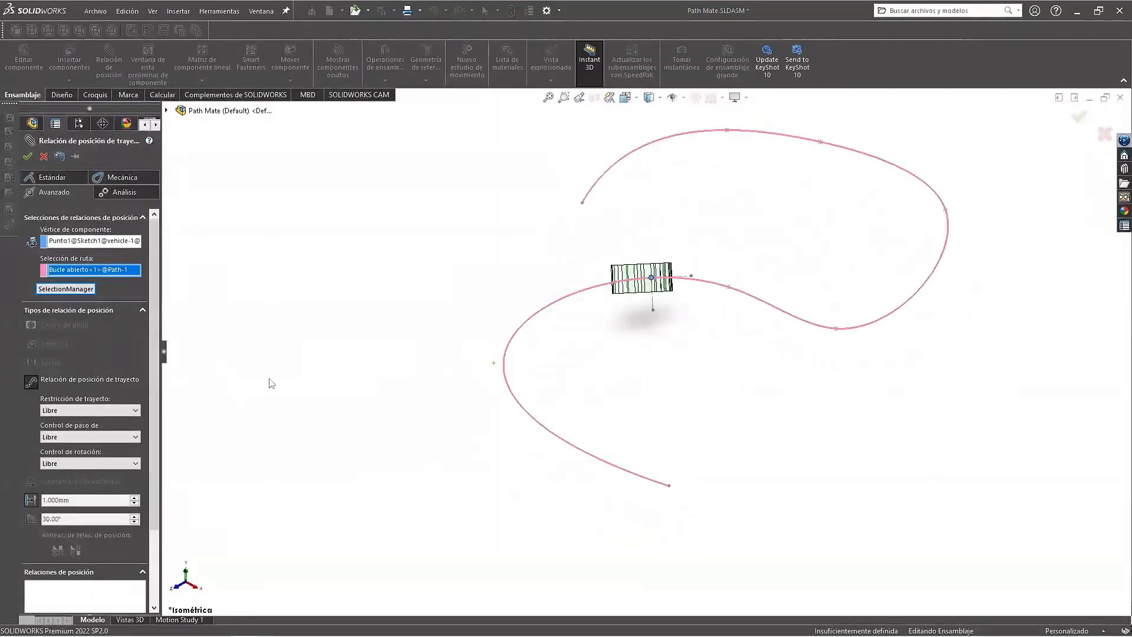
Step: Constrain the vehicle 200 mm along the path and toggle Flip on and off
click(88, 411)
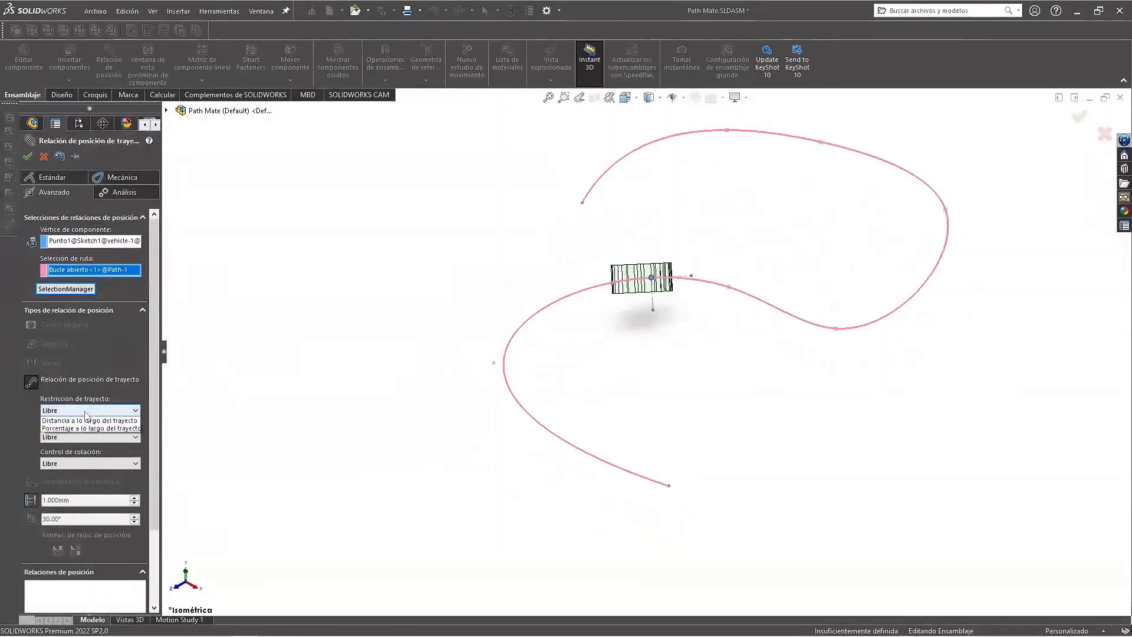
click(79, 429)
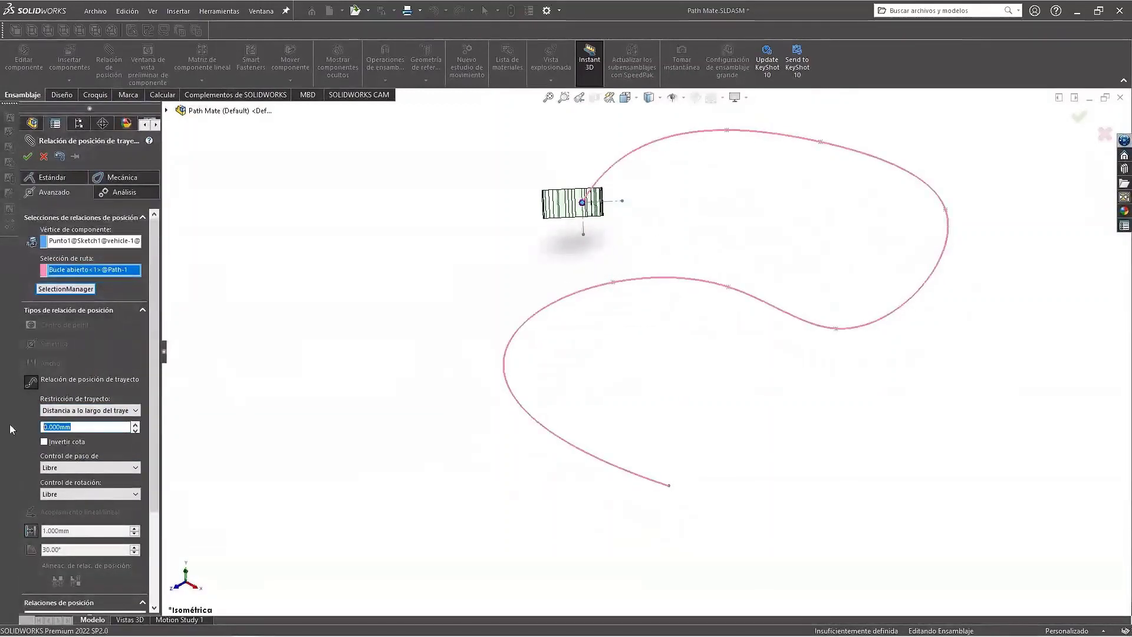
text(200)
key(Return)
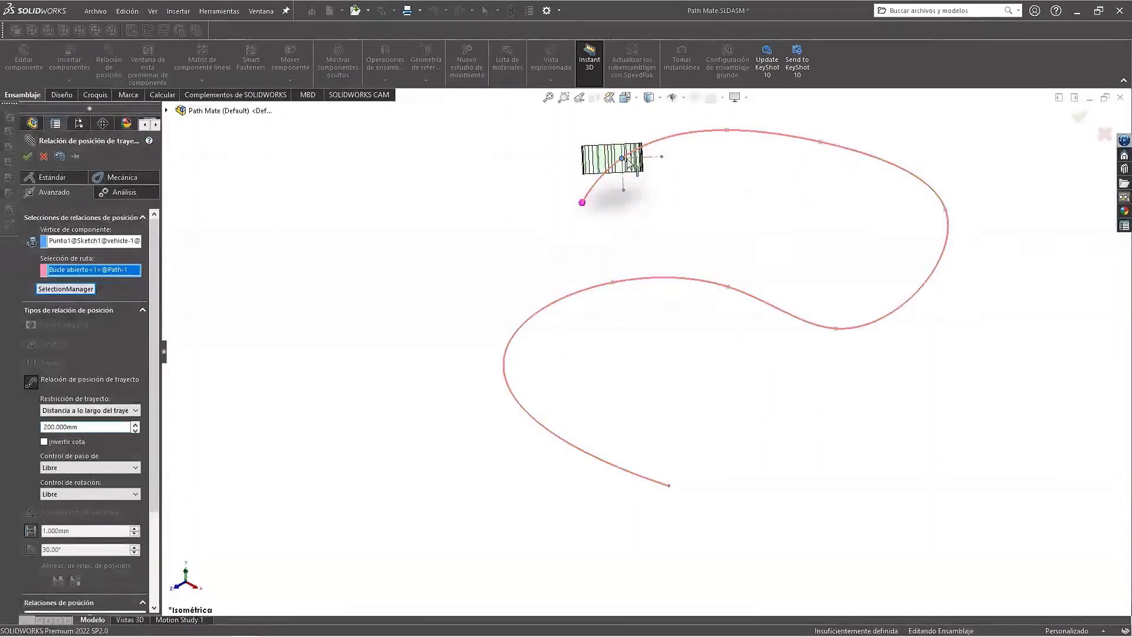
click(43, 441)
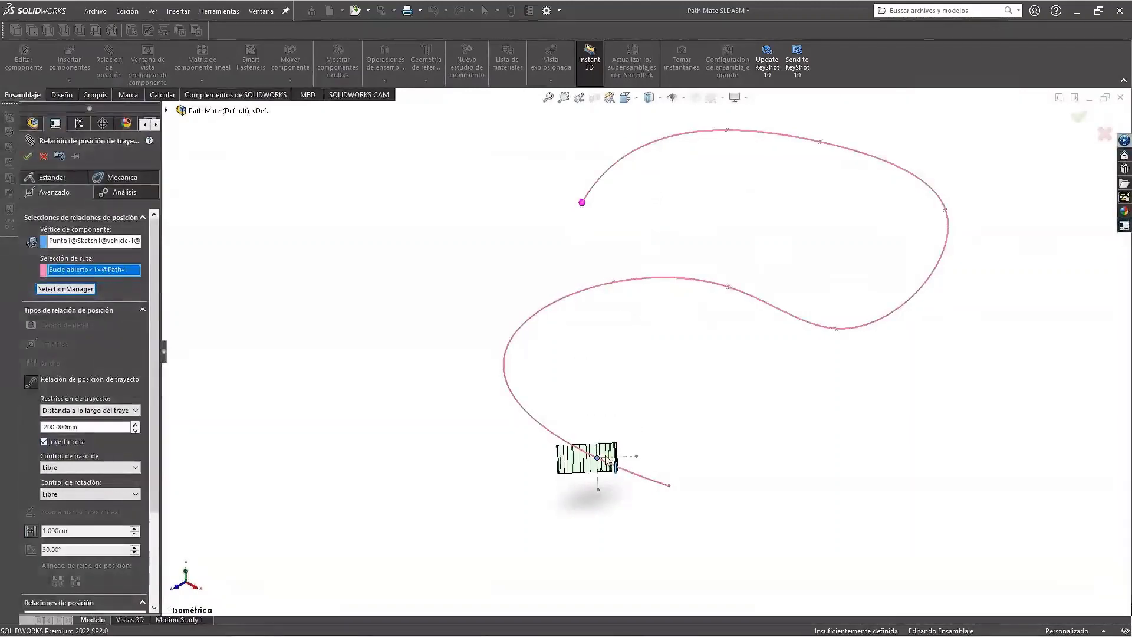
click(44, 443)
Step: Try 20% along the path with Flip toggled, then set the constraint back to Free
click(88, 410)
click(61, 436)
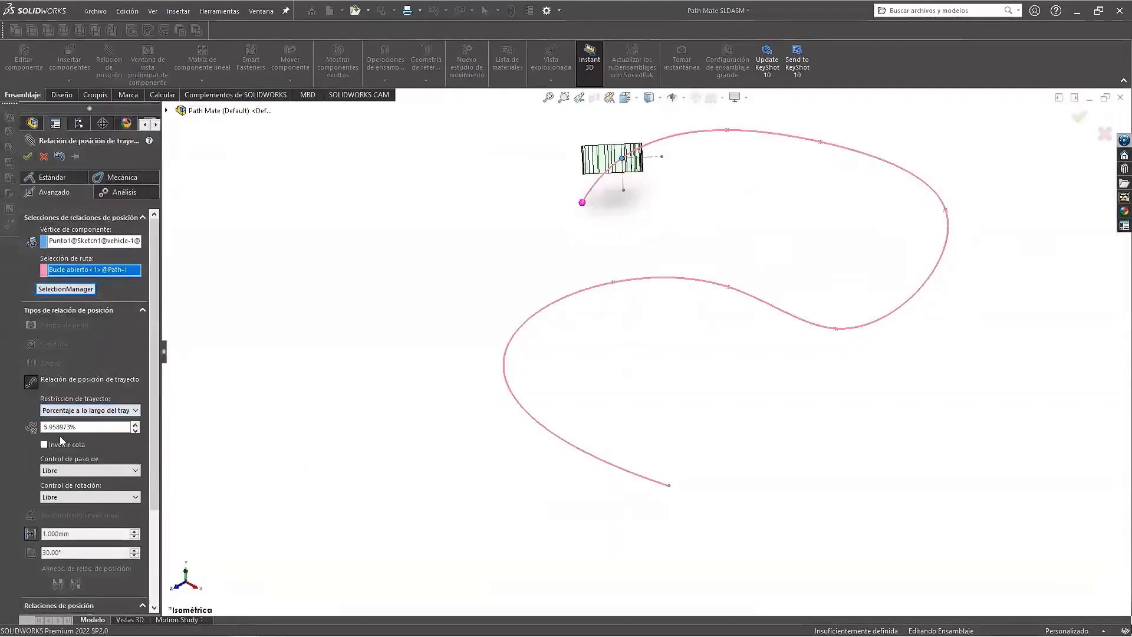
drag(86, 431, 2, 433)
text(20)
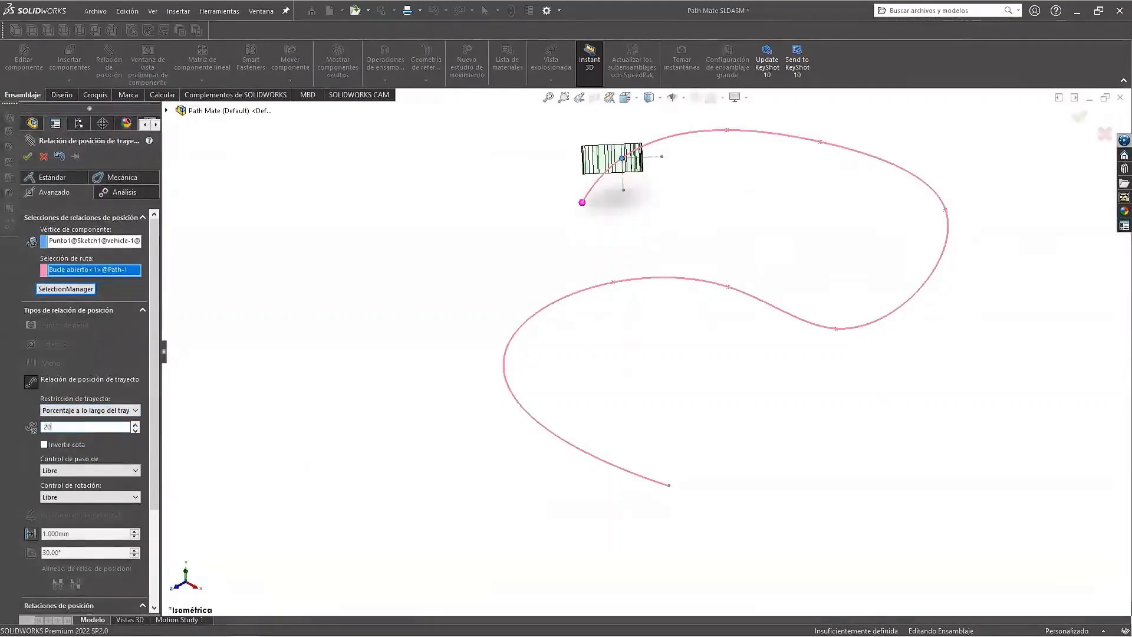
key(Return)
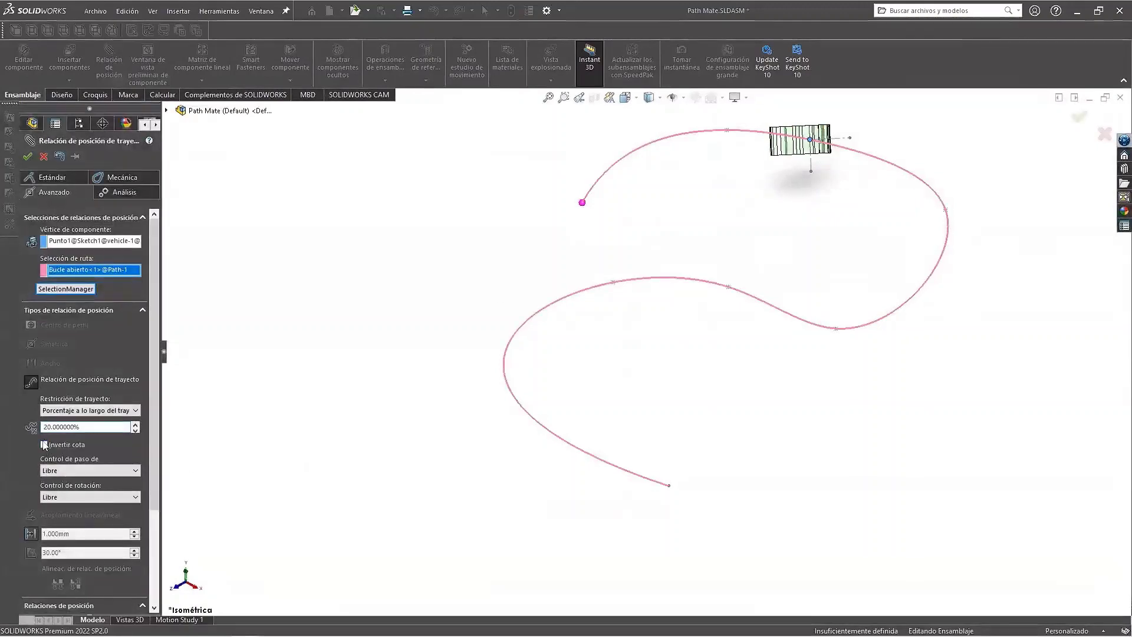
click(44, 446)
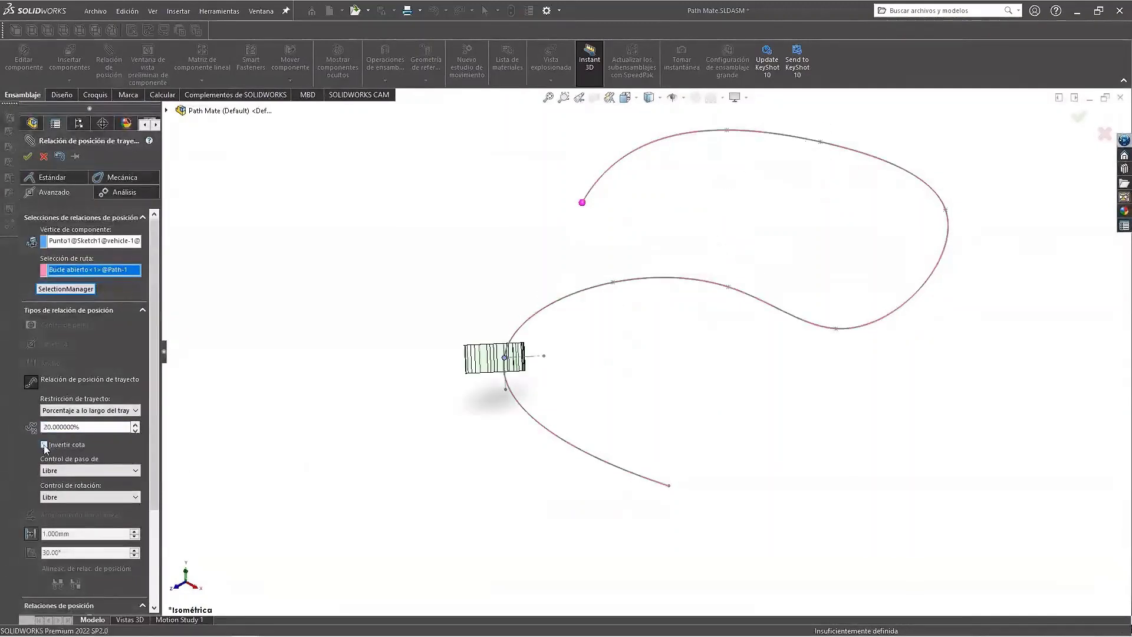
click(45, 446)
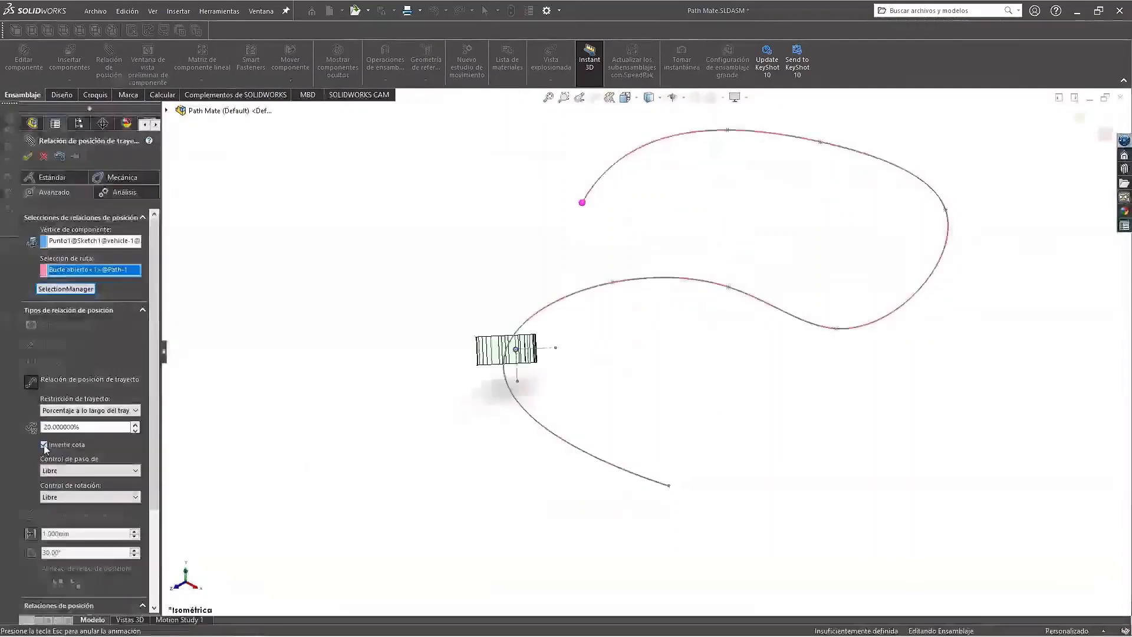
click(86, 411)
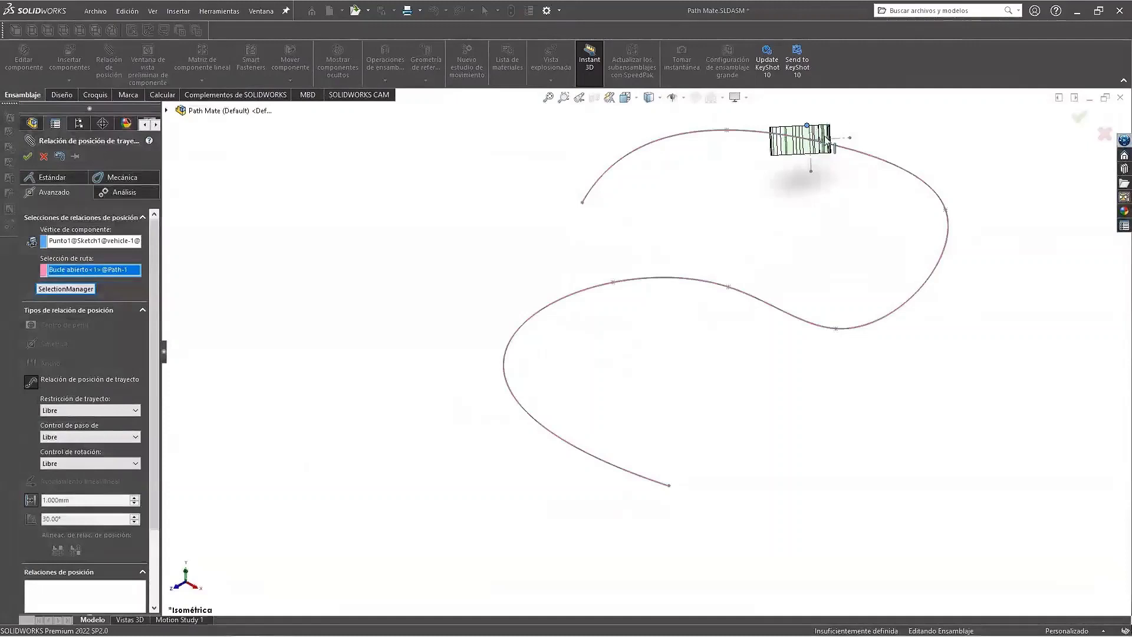
Step: Set pitch/yaw control to Seguir trayecto, trying Y and Z before settling on X
mouse_move(829, 143)
mouse_down()
mouse_move(825, 152)
mouse_move(862, 149)
mouse_up()
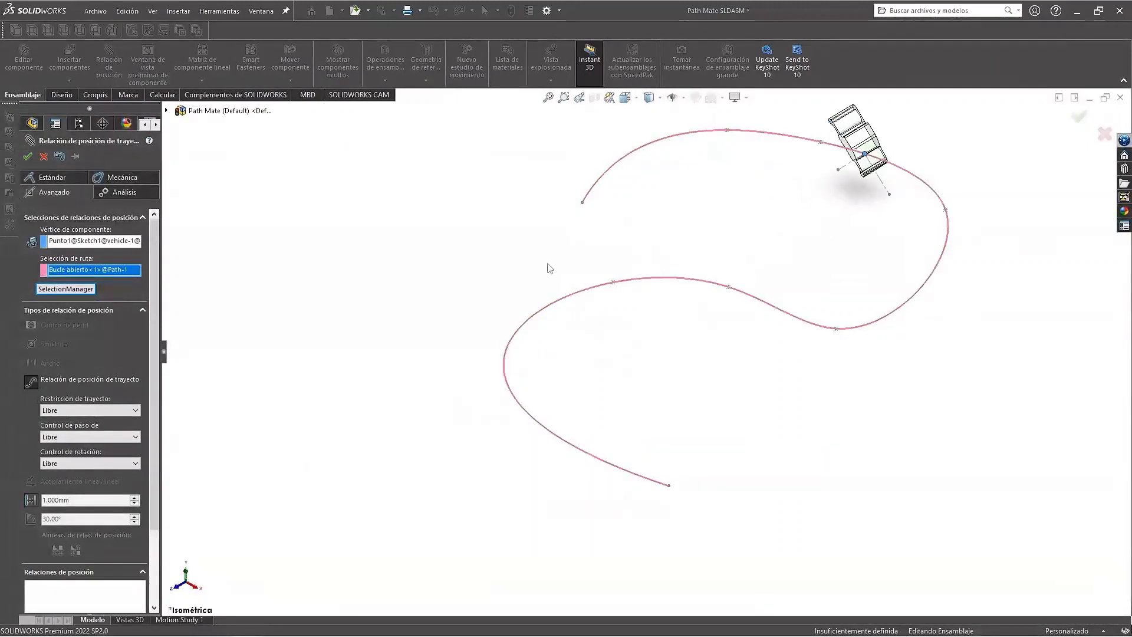
click(87, 437)
click(73, 456)
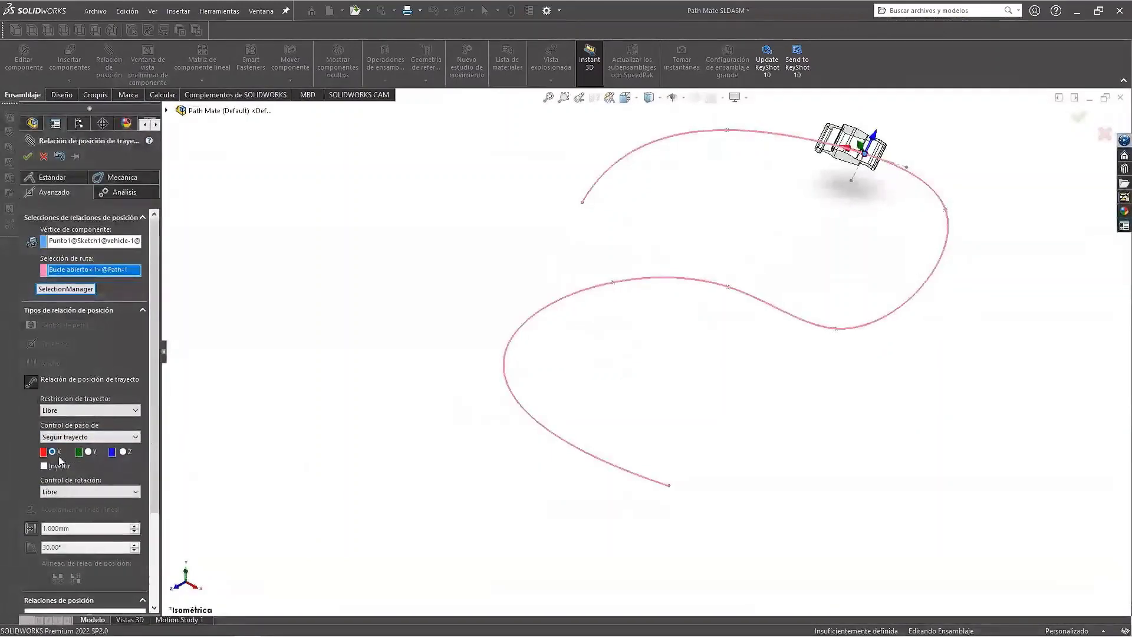
click(88, 453)
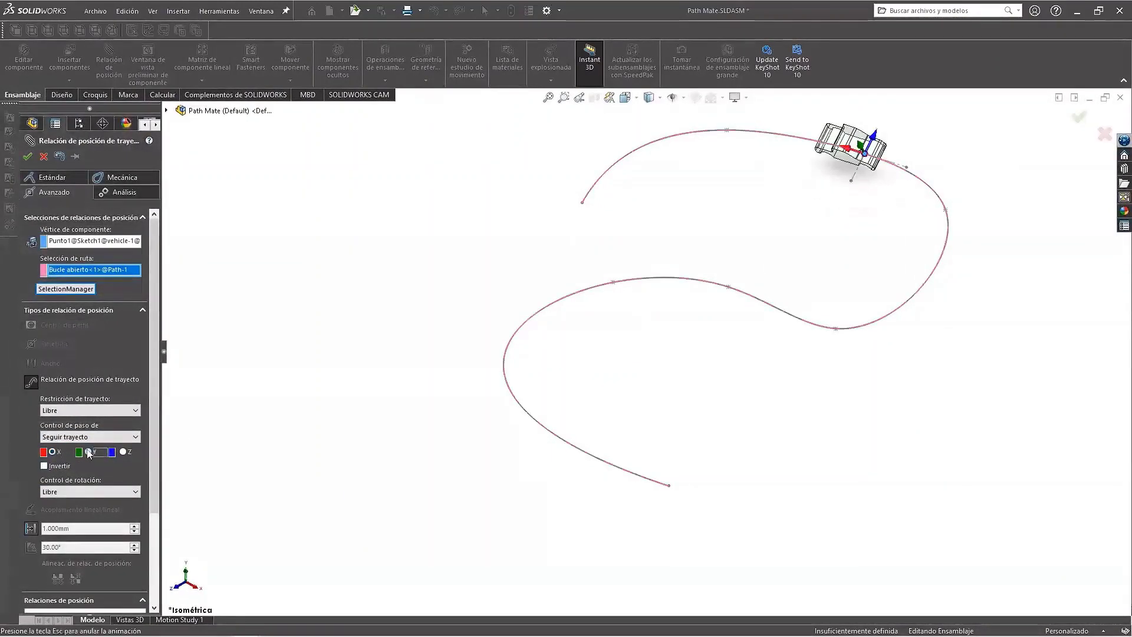
click(123, 452)
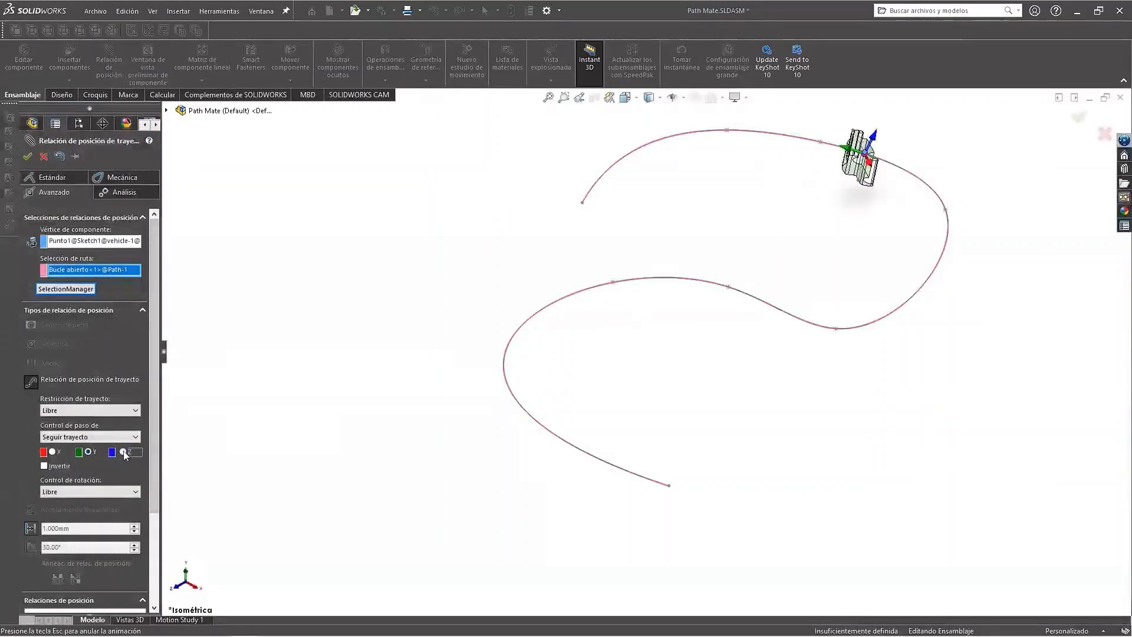
click(52, 453)
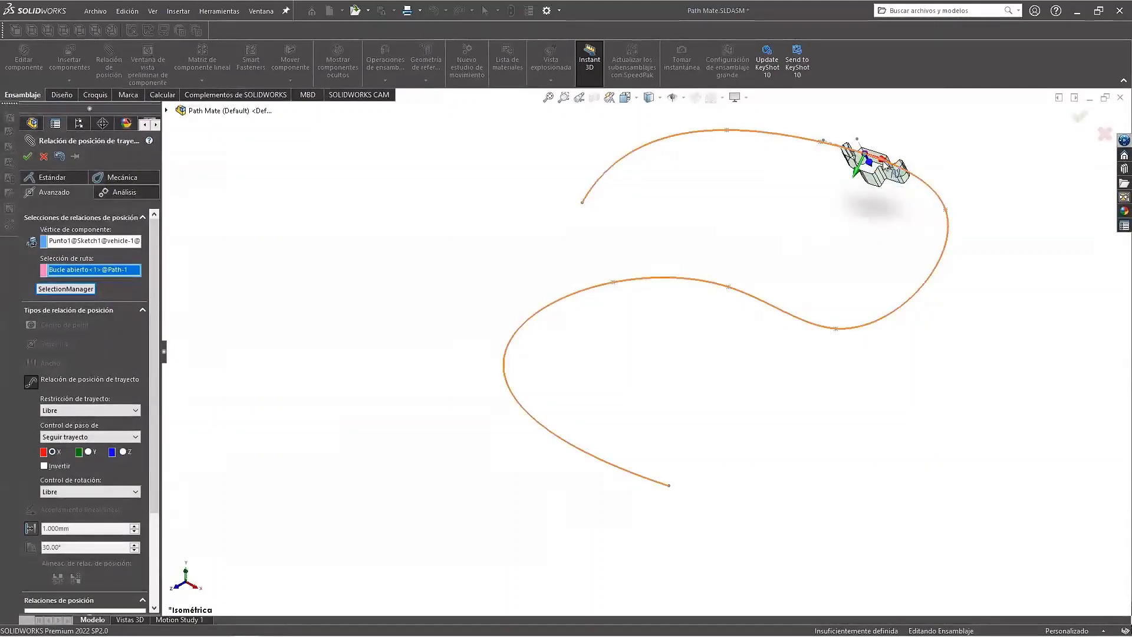
Step: Toggle Invertir on and off, then drag the vehicle along the path to test it
click(43, 465)
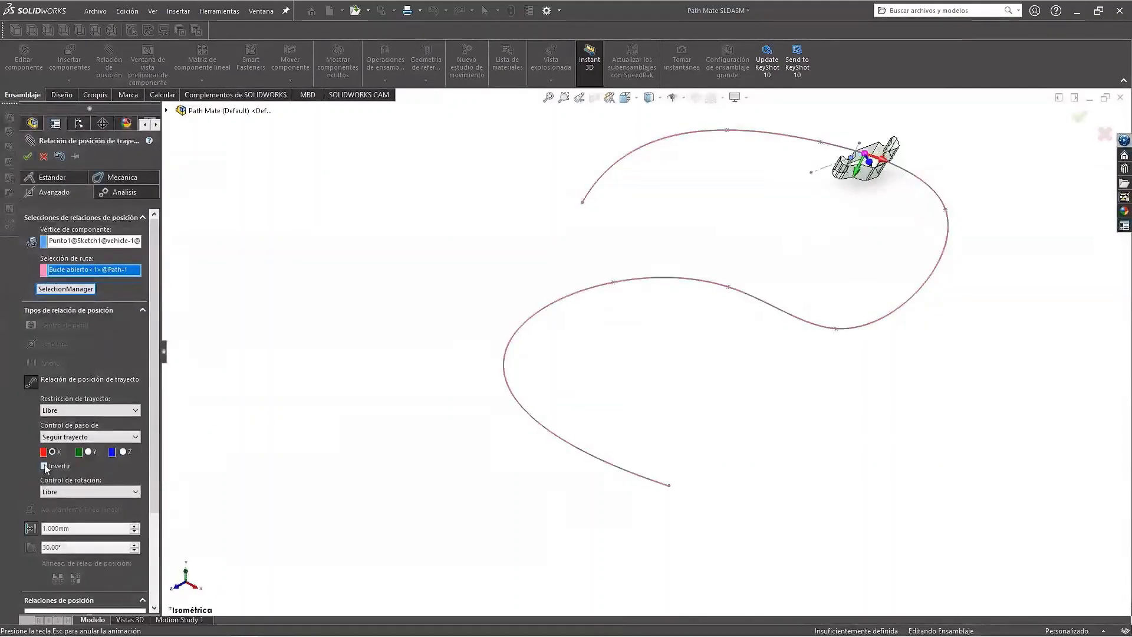
click(43, 466)
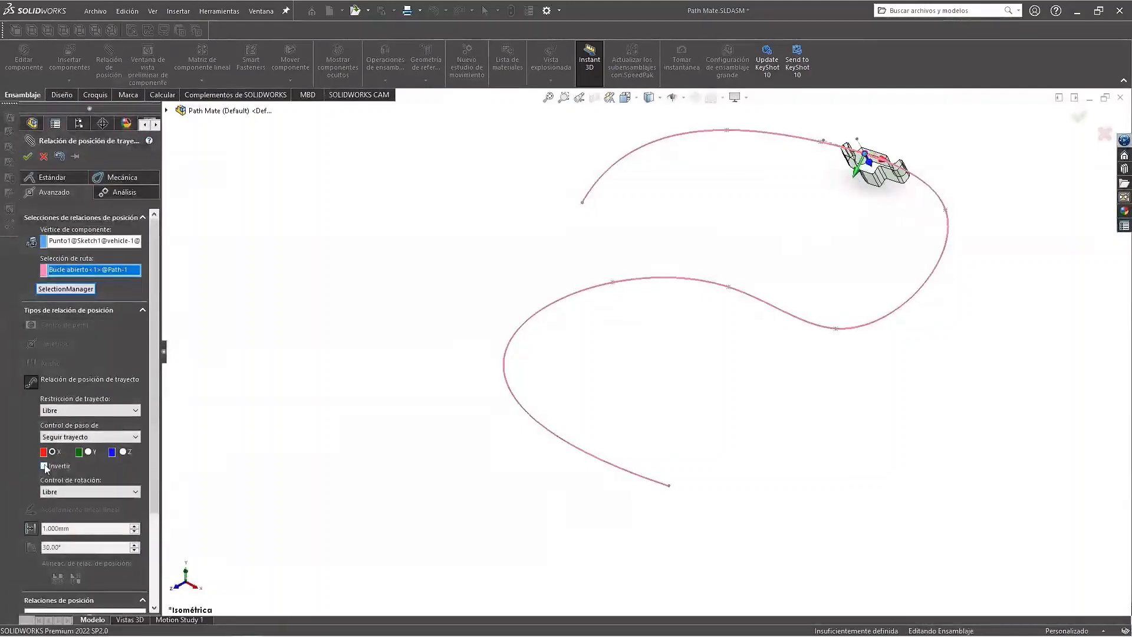
mouse_move(871, 167)
mouse_down()
mouse_move(808, 145)
mouse_move(767, 292)
mouse_move(798, 320)
mouse_move(752, 270)
mouse_move(771, 299)
mouse_up()
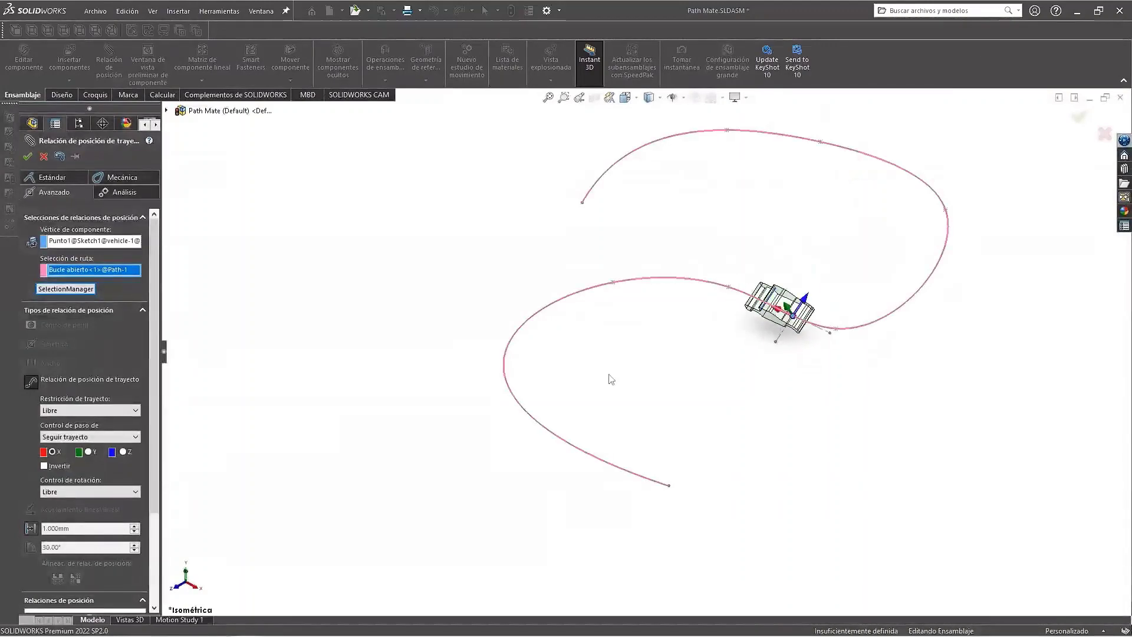
Step: Hold the path mate's rotation with Vector UP on Top Plane, test by dragging, and accept it
click(82, 492)
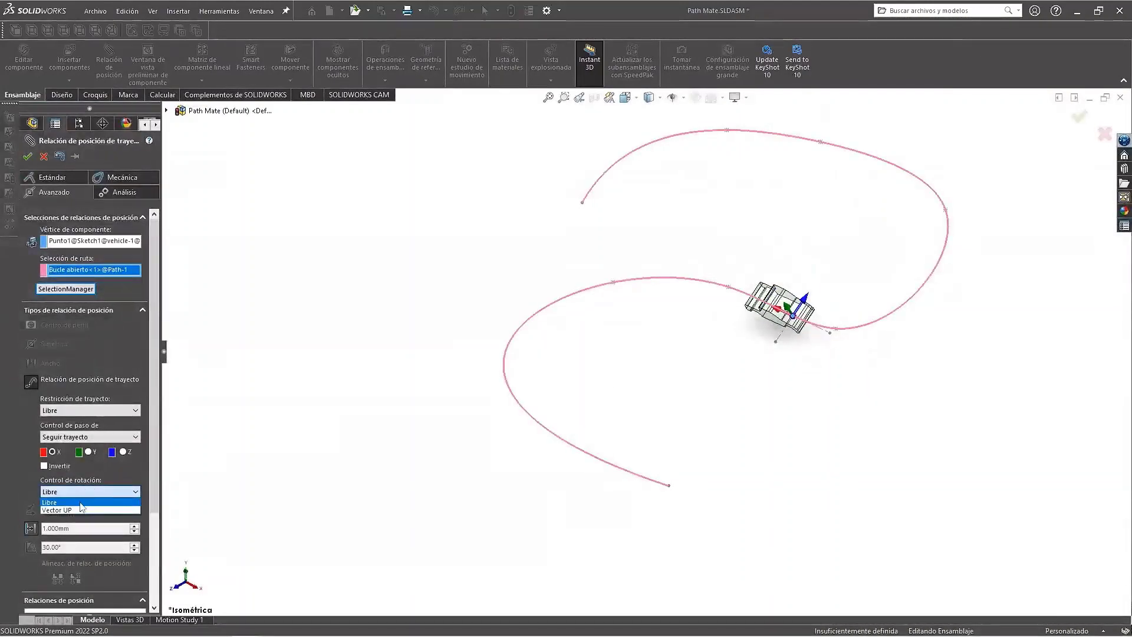
click(69, 510)
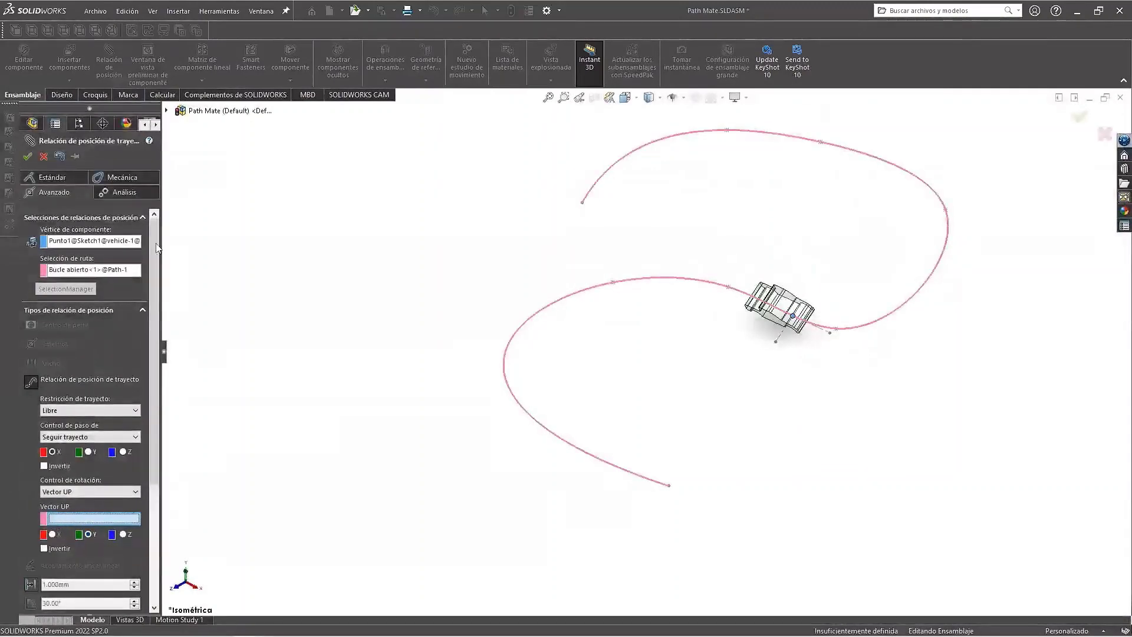
click(167, 110)
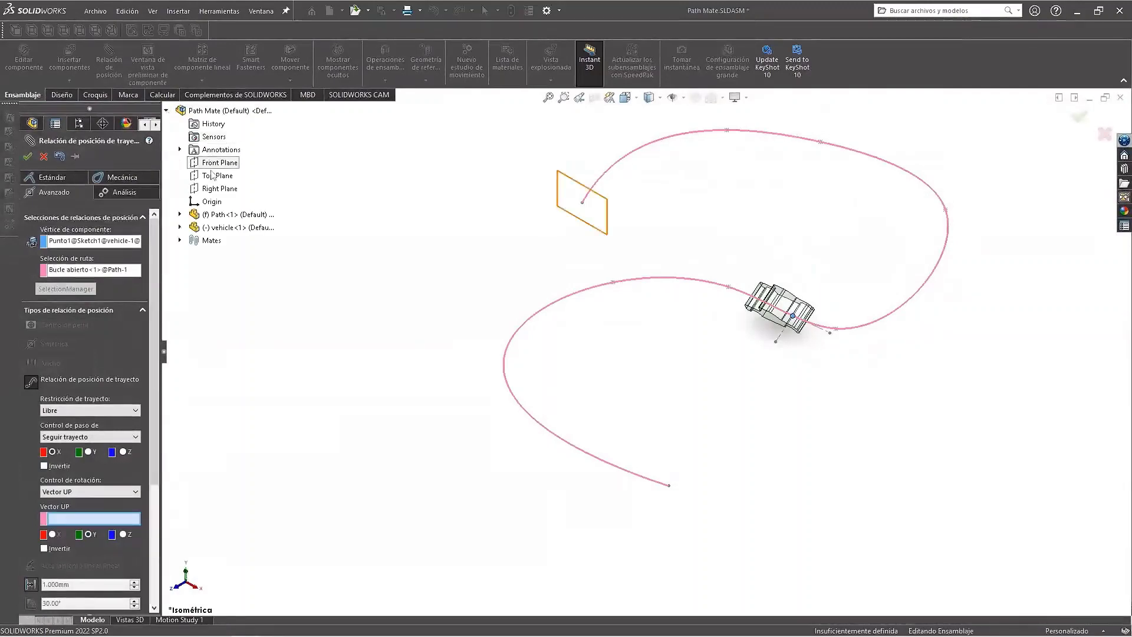
click(214, 176)
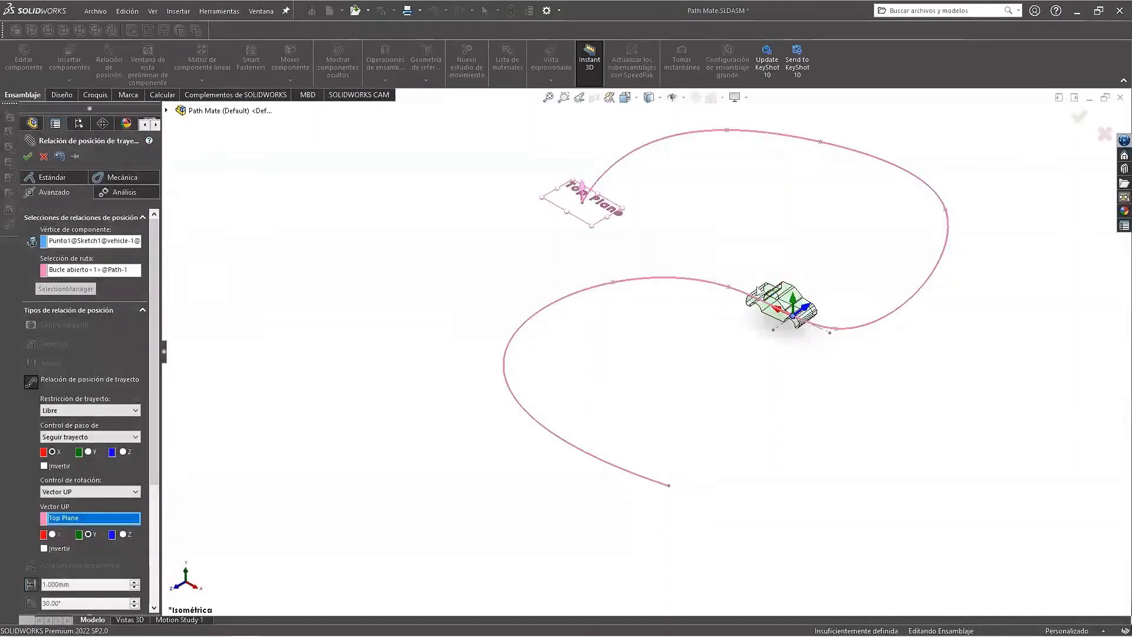
mouse_move(779, 304)
mouse_down()
mouse_move(710, 317)
mouse_move(625, 259)
mouse_move(584, 411)
mouse_move(672, 478)
mouse_up()
key(Return)
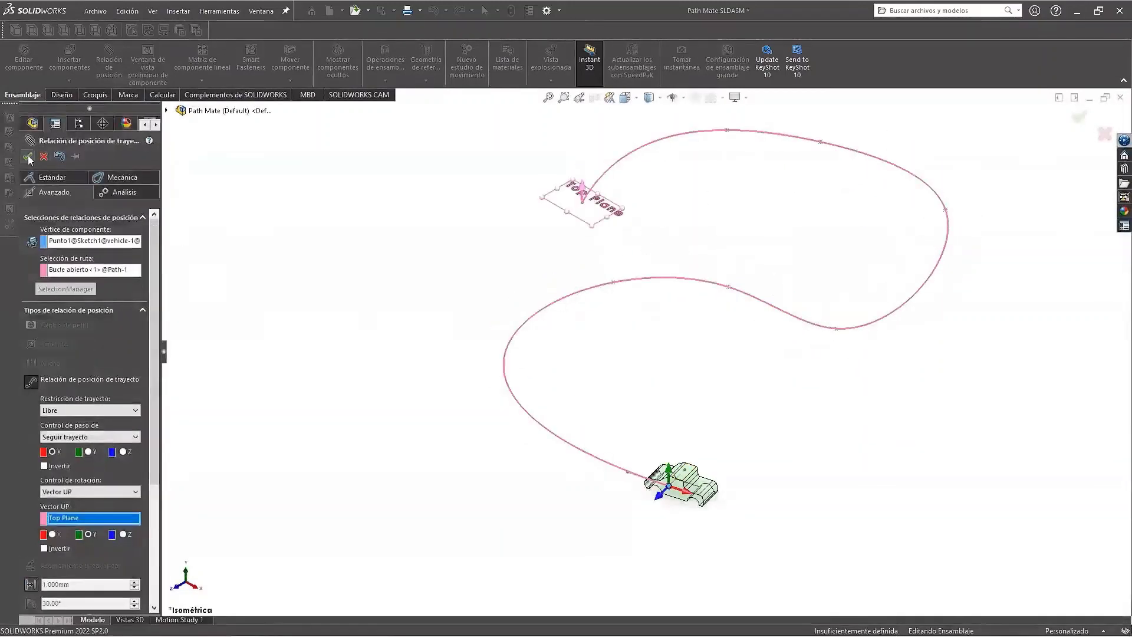
Step: Drag the vehicle back and forth along the whole curve, zooming in and out to follow it
drag(684, 480, 563, 300)
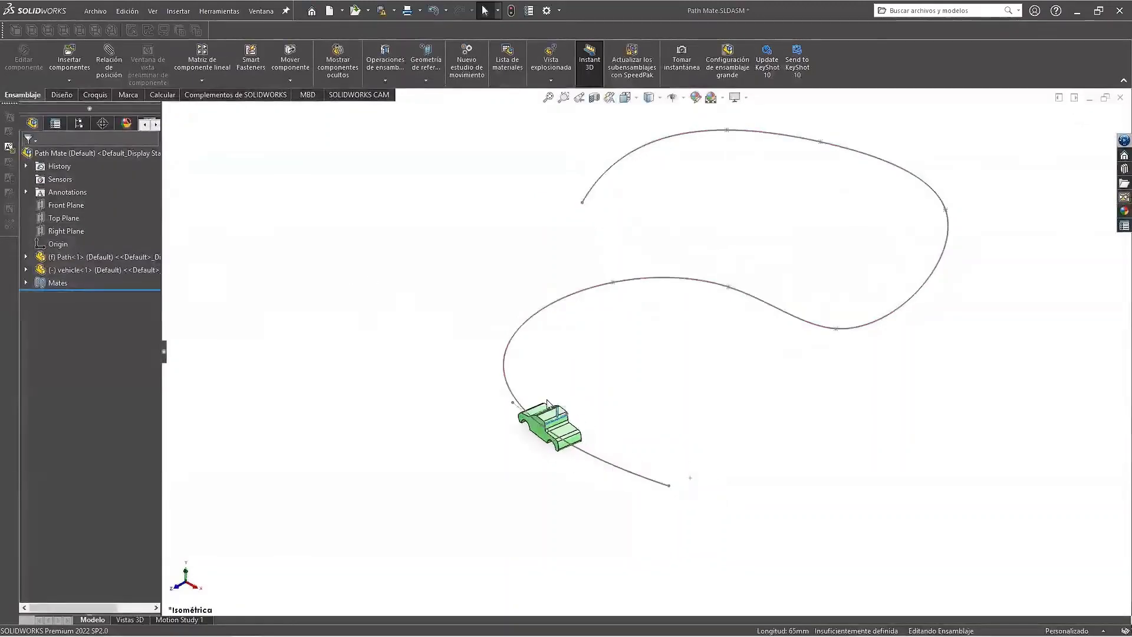
scroll(589, 283, down, 2)
scroll(678, 274, down, 3)
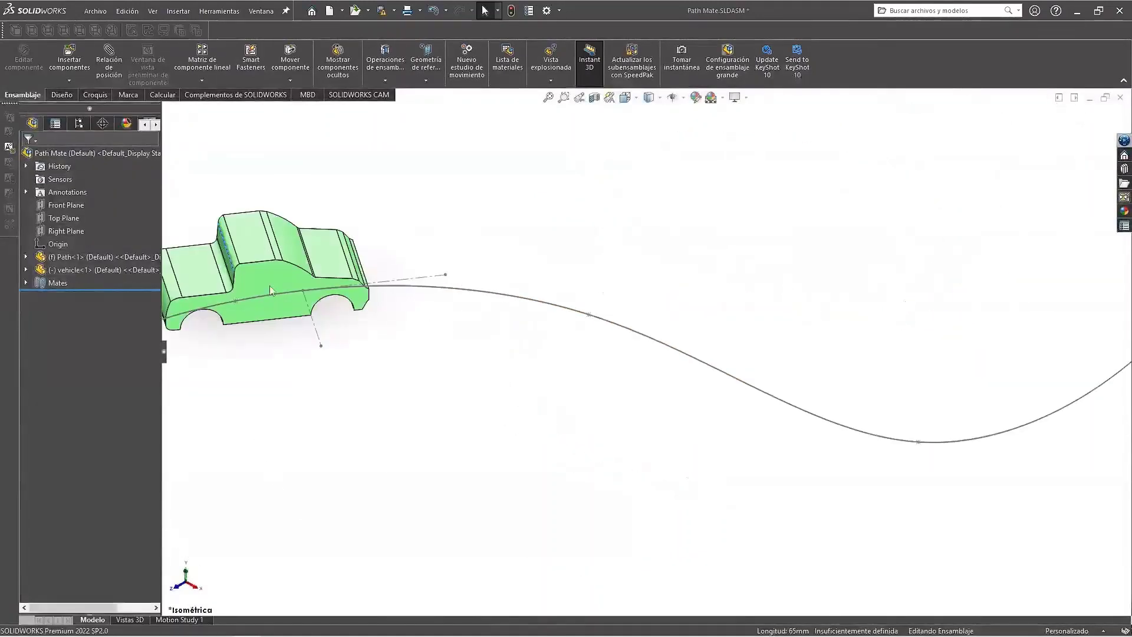
scroll(405, 285, down, 3)
drag(405, 285, 908, 442)
scroll(884, 419, up, 3)
scroll(849, 412, up, 1)
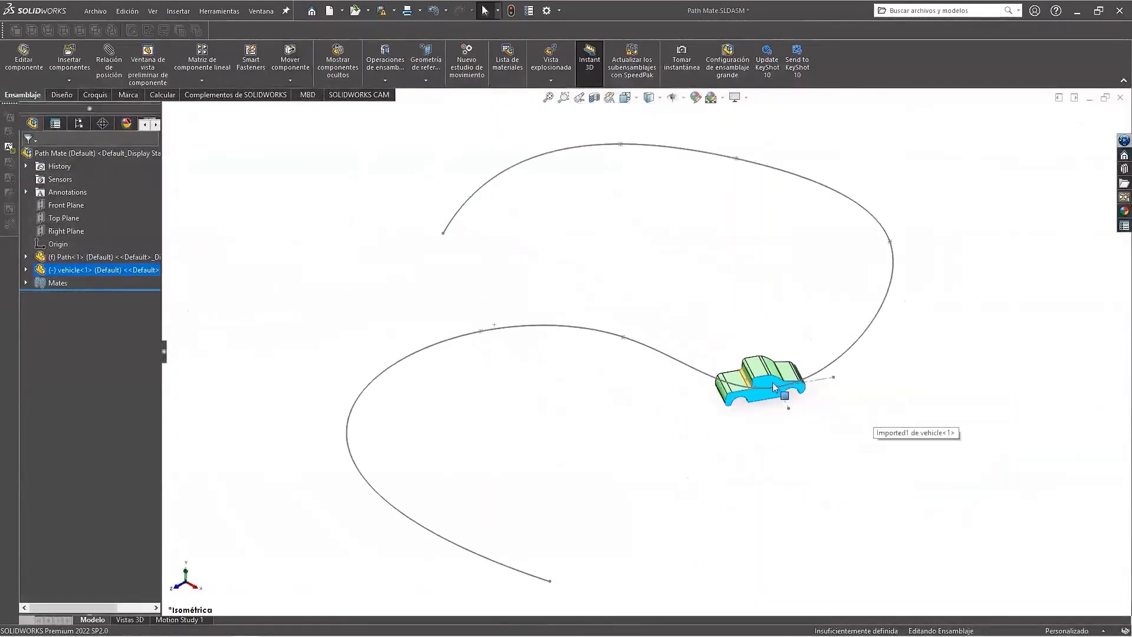
mouse_move(840, 348)
mouse_down()
mouse_move(888, 265)
mouse_move(670, 202)
mouse_move(510, 244)
mouse_up()
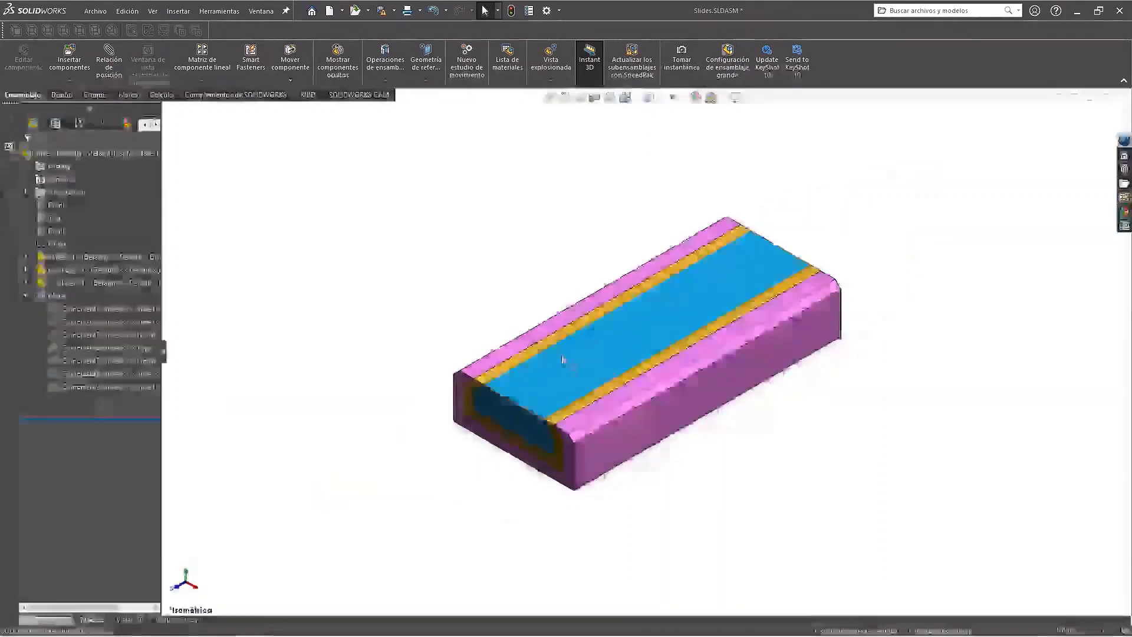
click(89, 322)
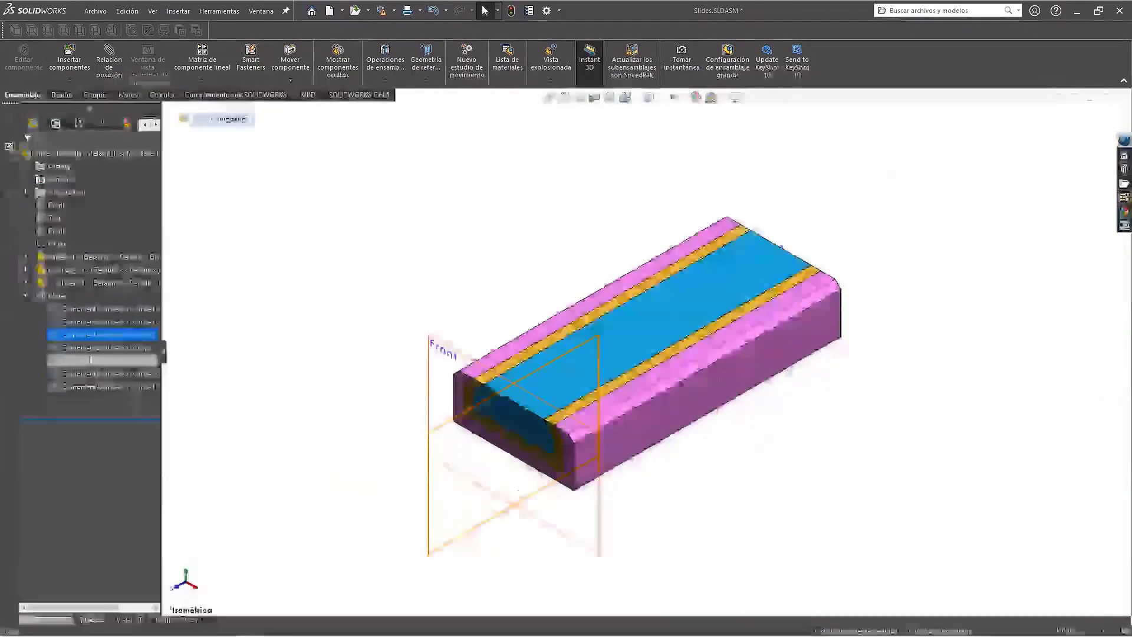
click(83, 375)
click(80, 385)
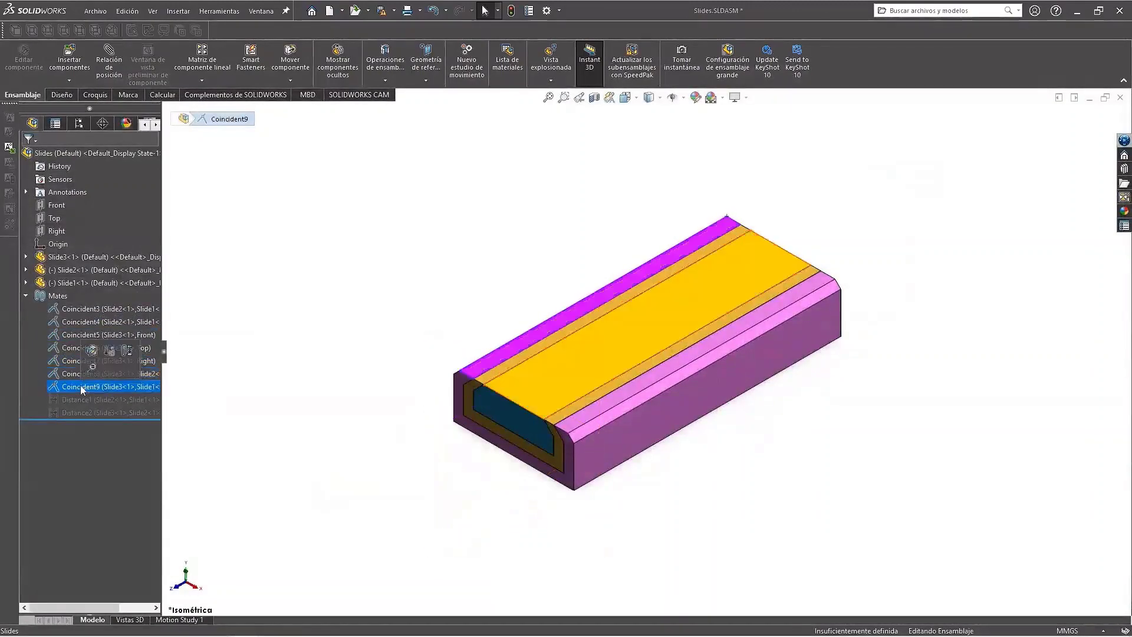
click(347, 393)
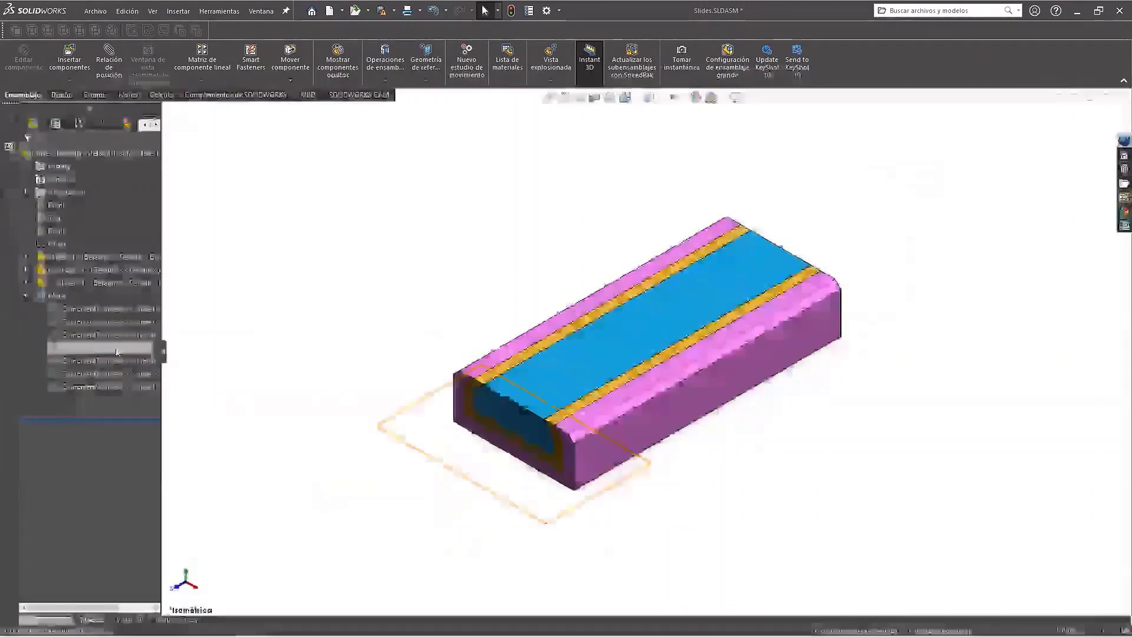
click(26, 296)
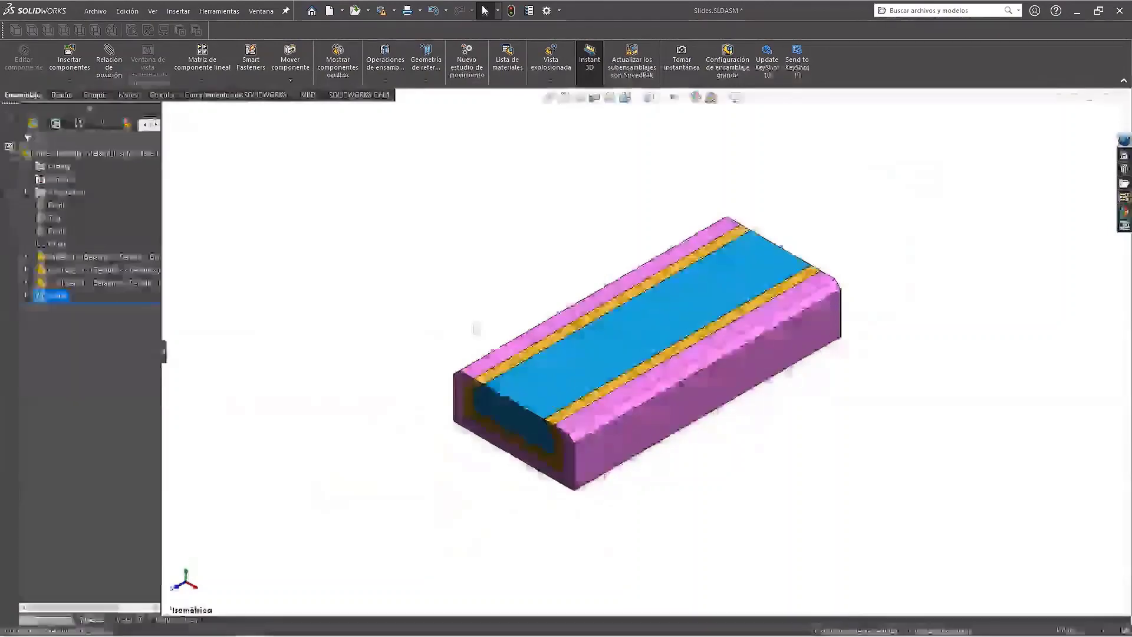
Step: Start a Linear/Linear Coupler mate on Slide1 and Slide2 faces, with Slide2 and Slide3 as references
click(112, 66)
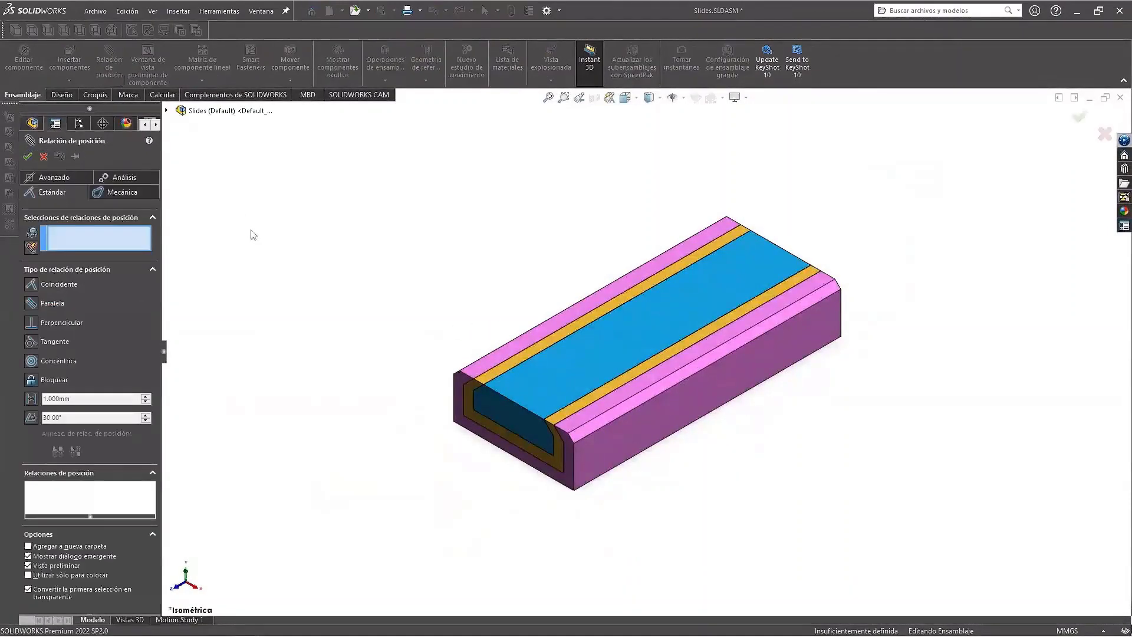
click(51, 179)
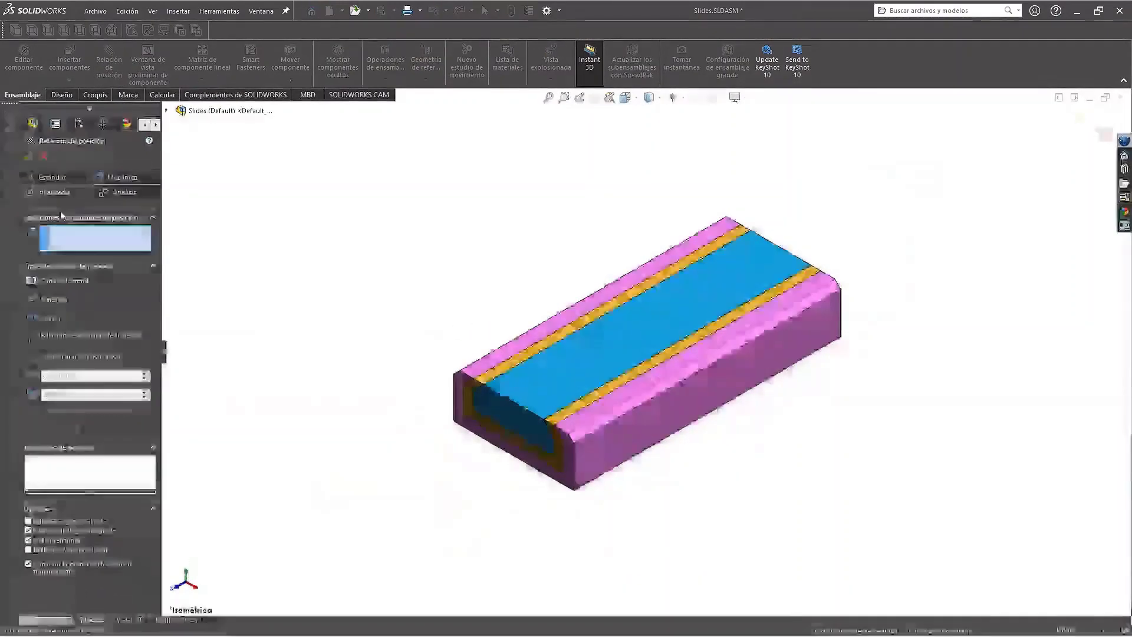
click(31, 357)
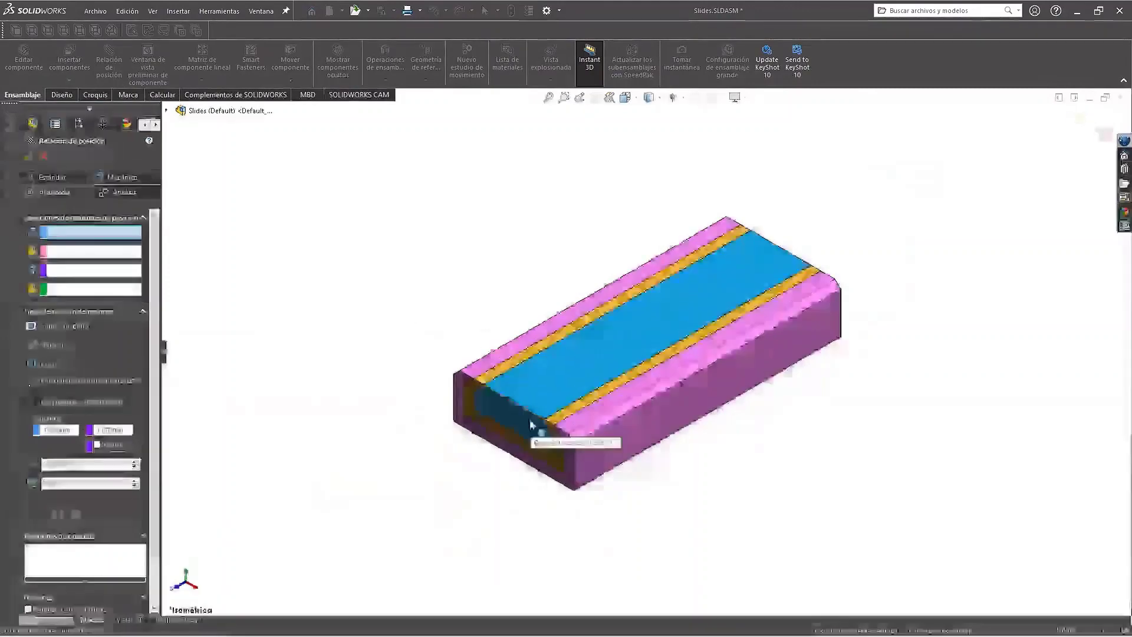
click(513, 417)
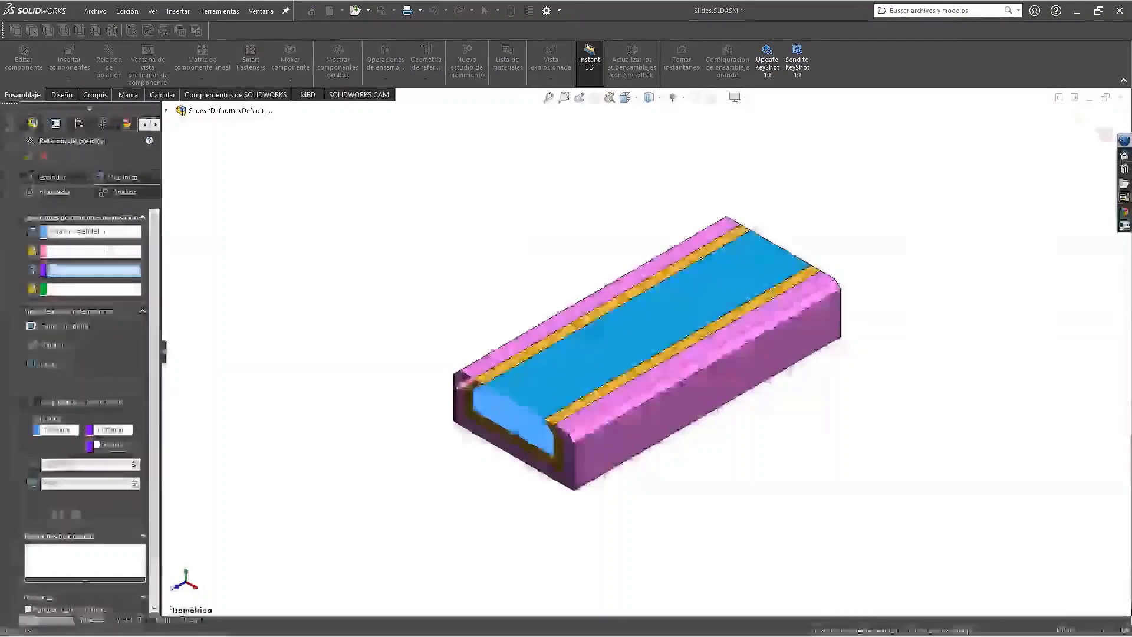
click(68, 255)
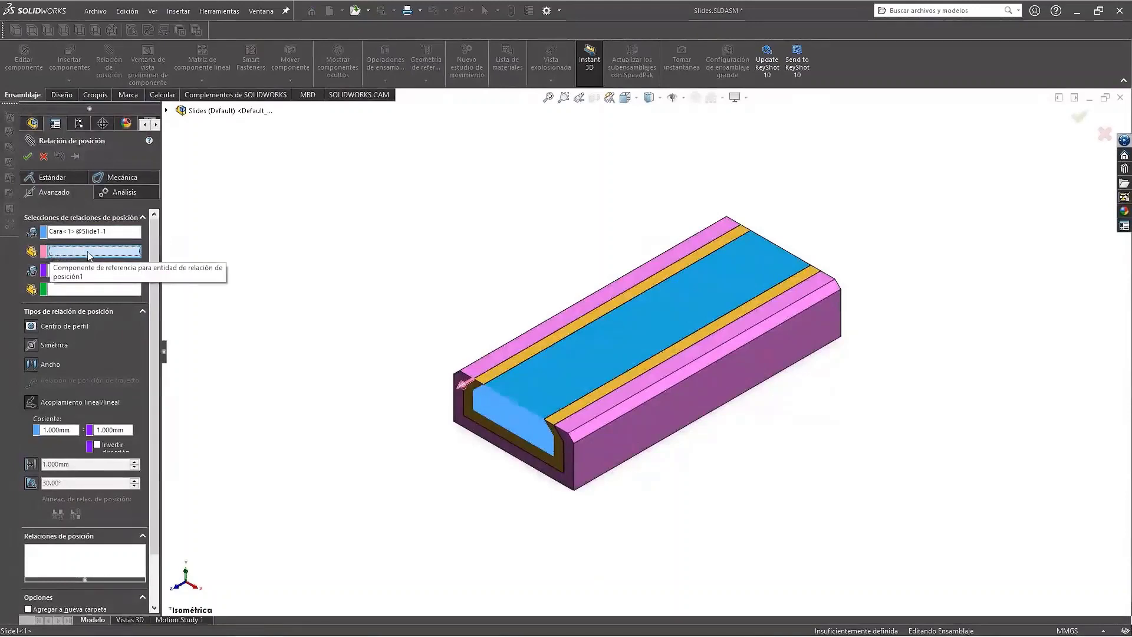
click(494, 373)
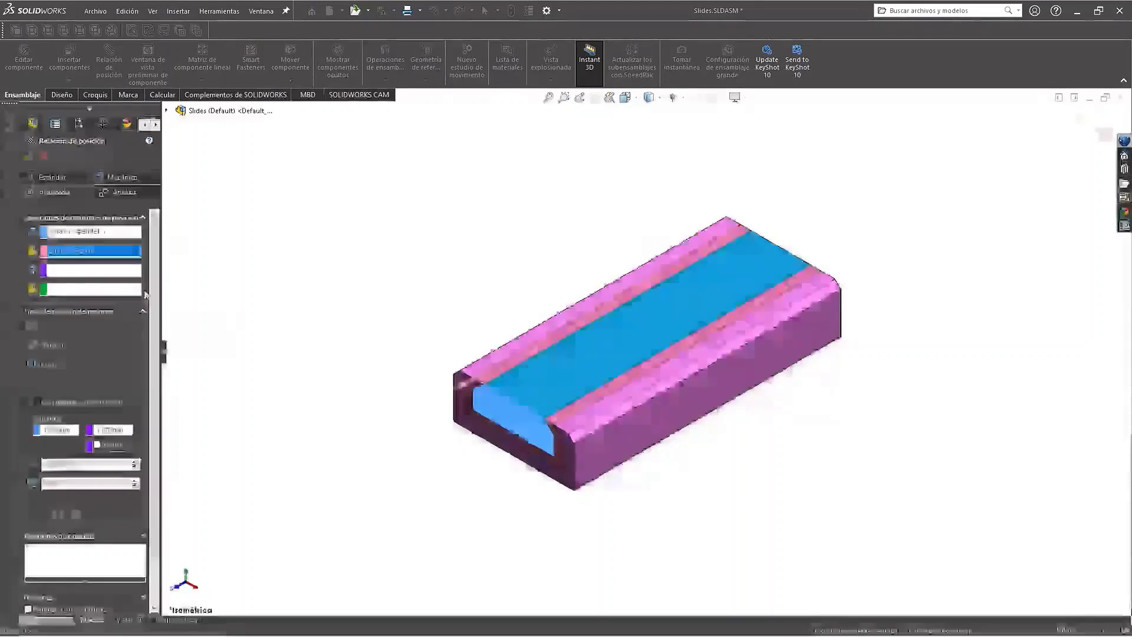
click(69, 272)
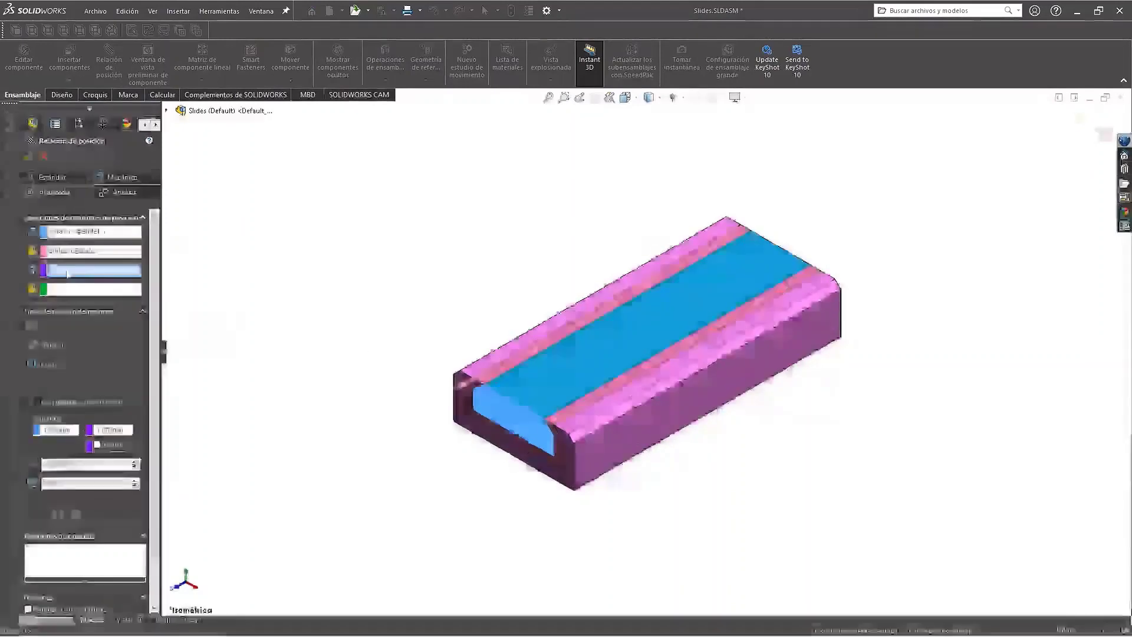
click(469, 402)
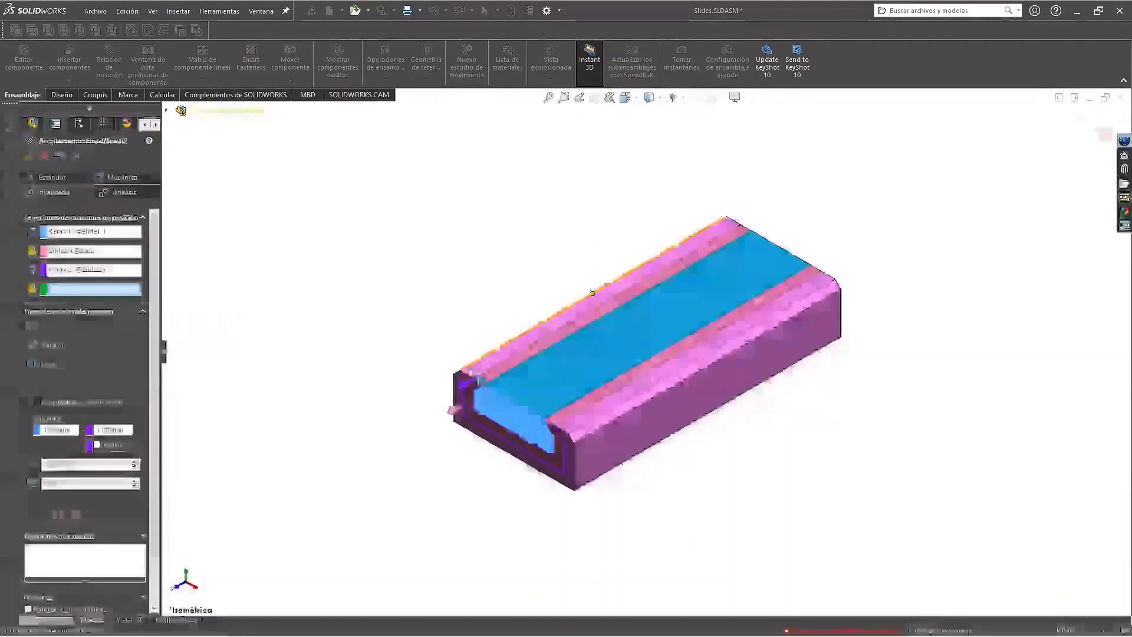
click(472, 370)
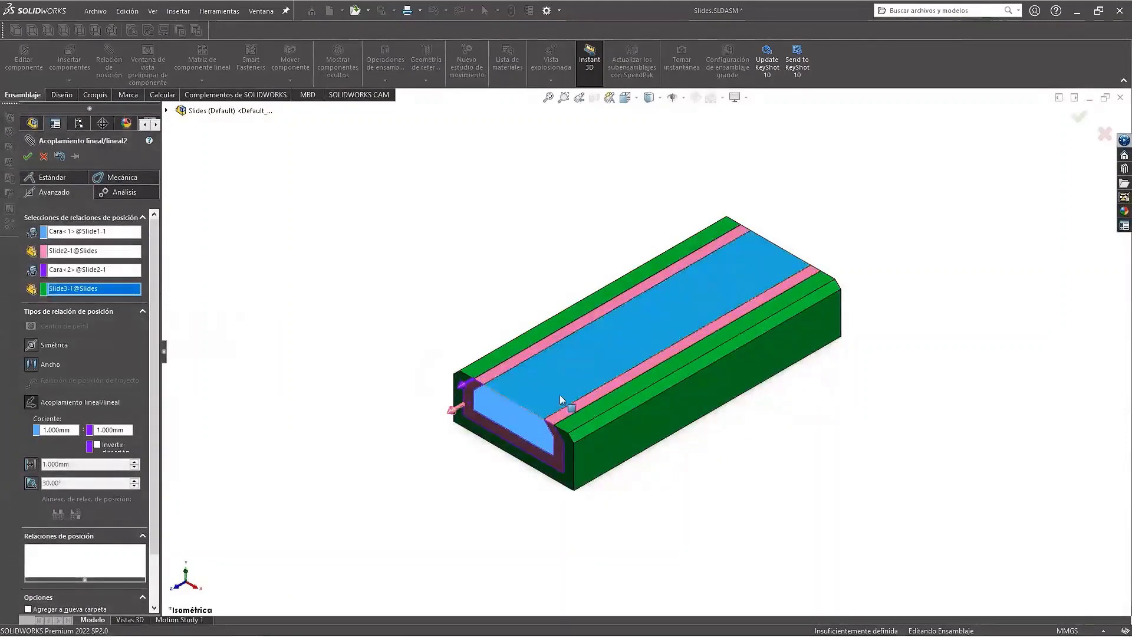
Step: Set the coupler ratio to 0.500 mm : 2.000 mm
click(75, 427)
drag(76, 429, 26, 428)
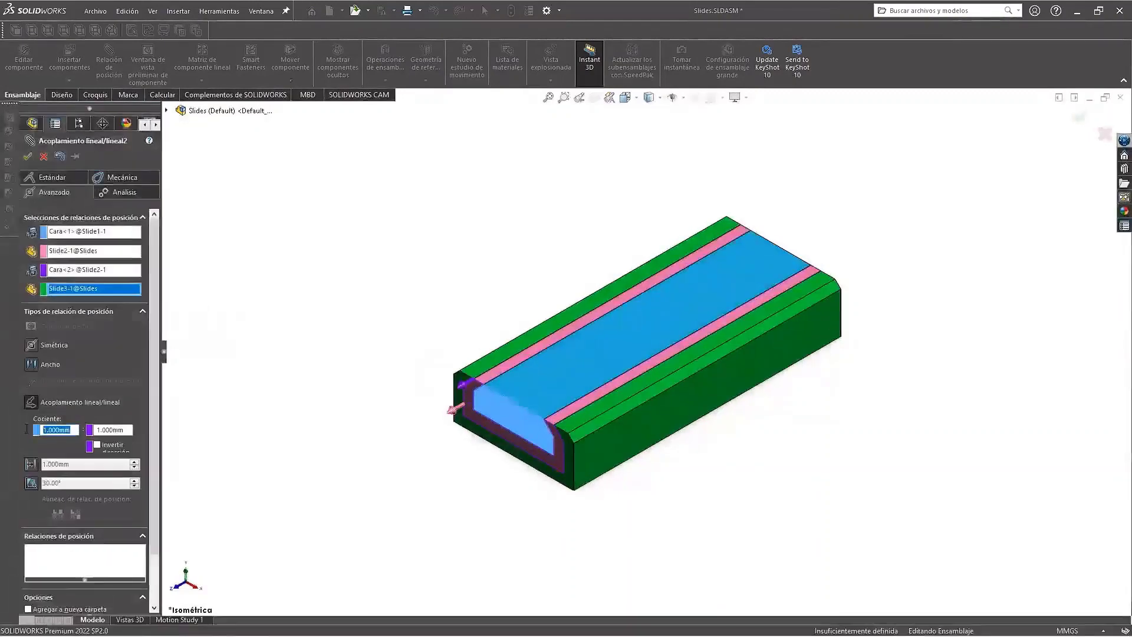
text(0.5)
key(Return)
drag(123, 428, 77, 429)
text(2)
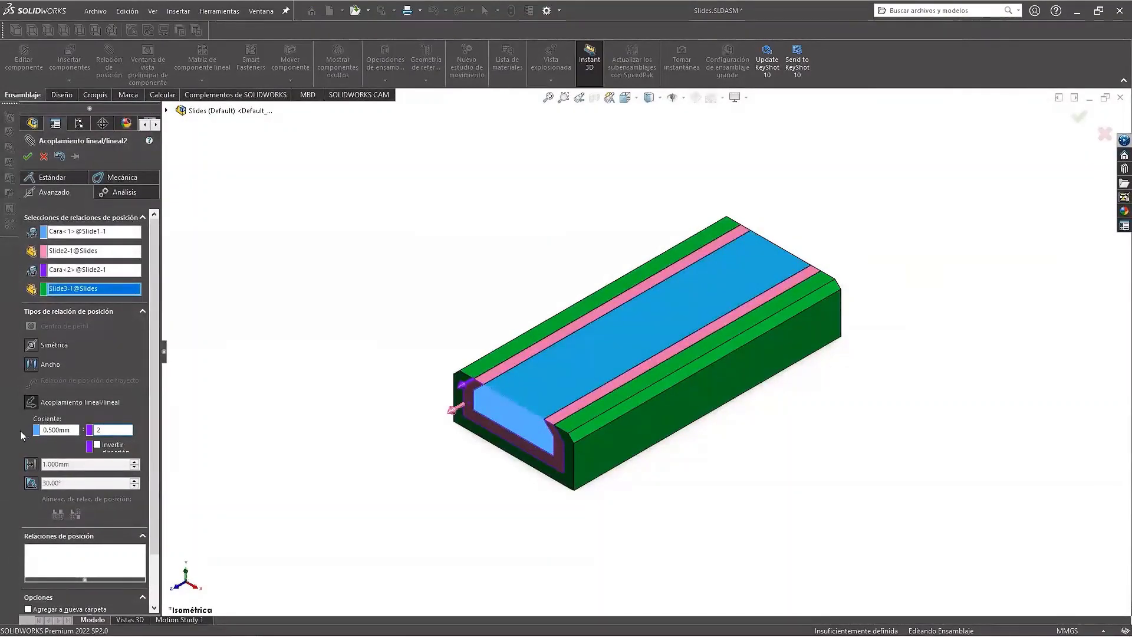
key(Return)
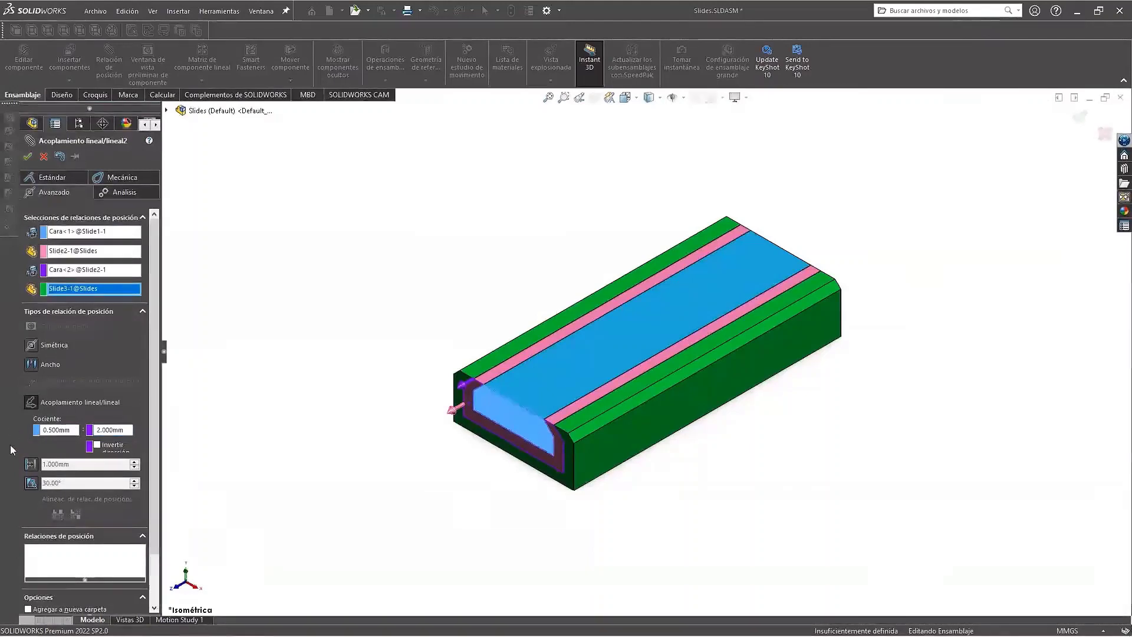
Step: Accept the coupler mate and drag the slides to test the coupling
key(Return)
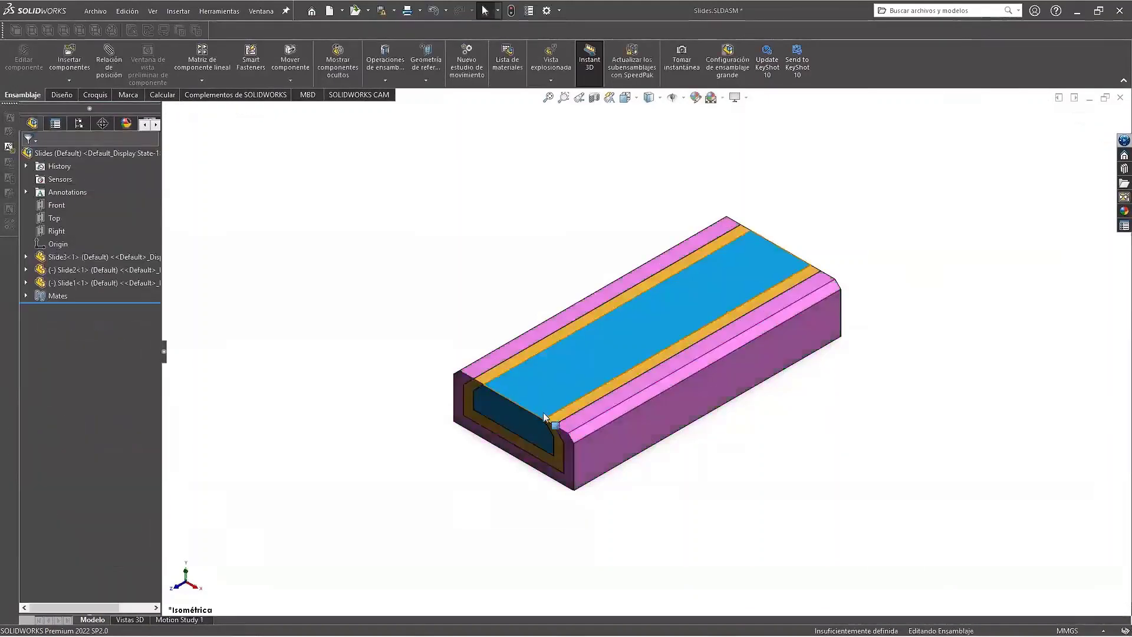
click(546, 397)
drag(554, 388, 558, 385)
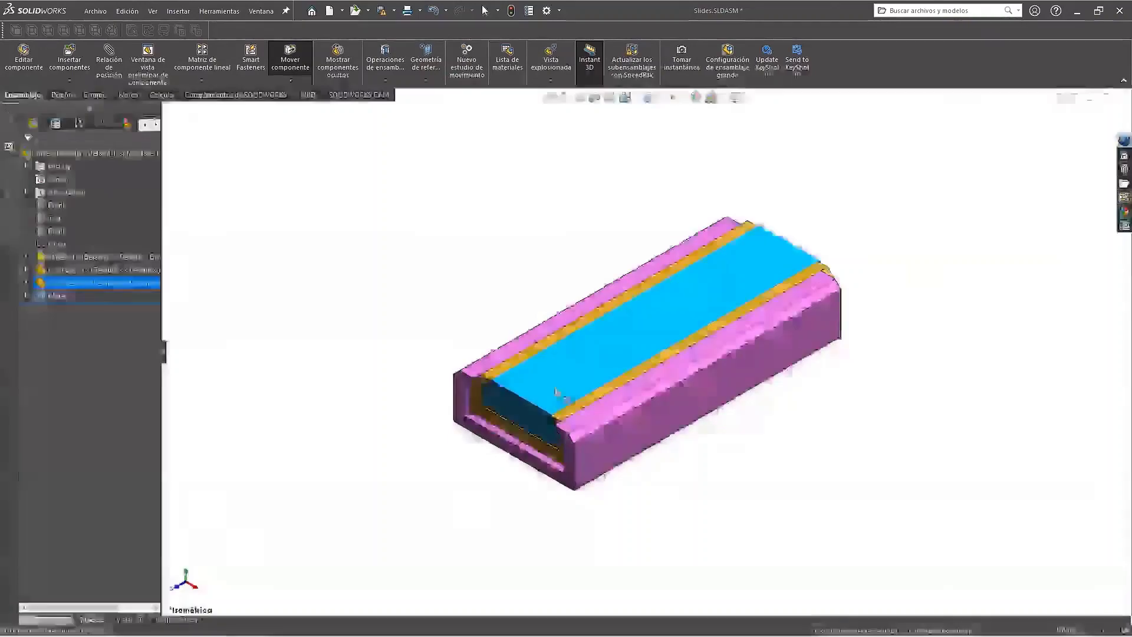
key(Escape)
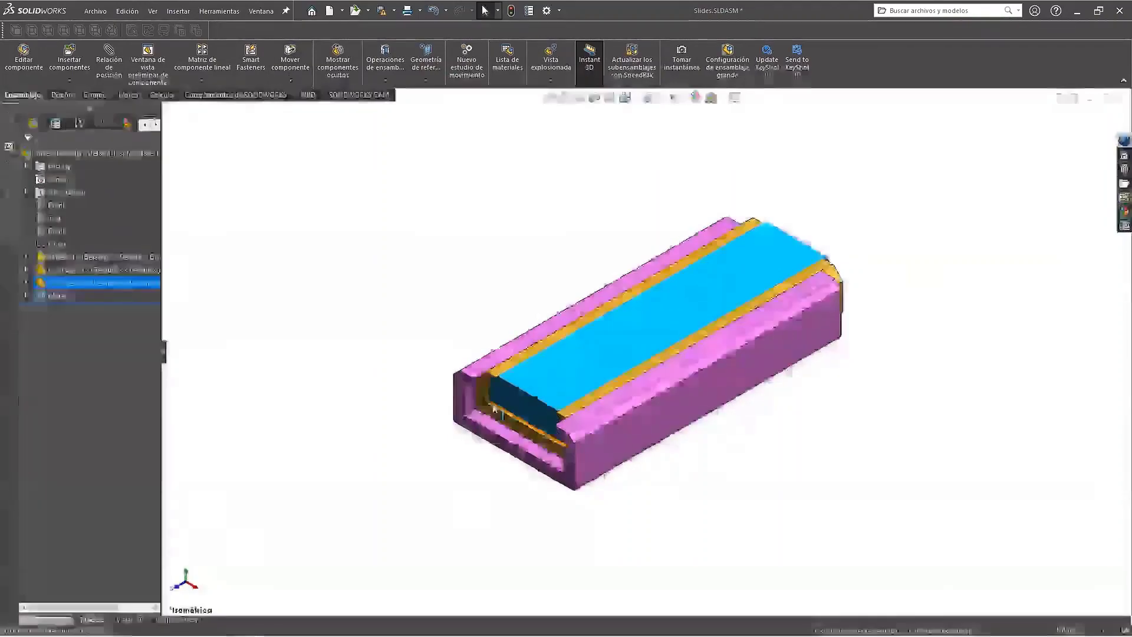
mouse_move(490, 402)
mouse_down()
mouse_move(464, 418)
mouse_move(579, 365)
mouse_move(522, 412)
mouse_move(448, 444)
mouse_move(565, 382)
mouse_up()
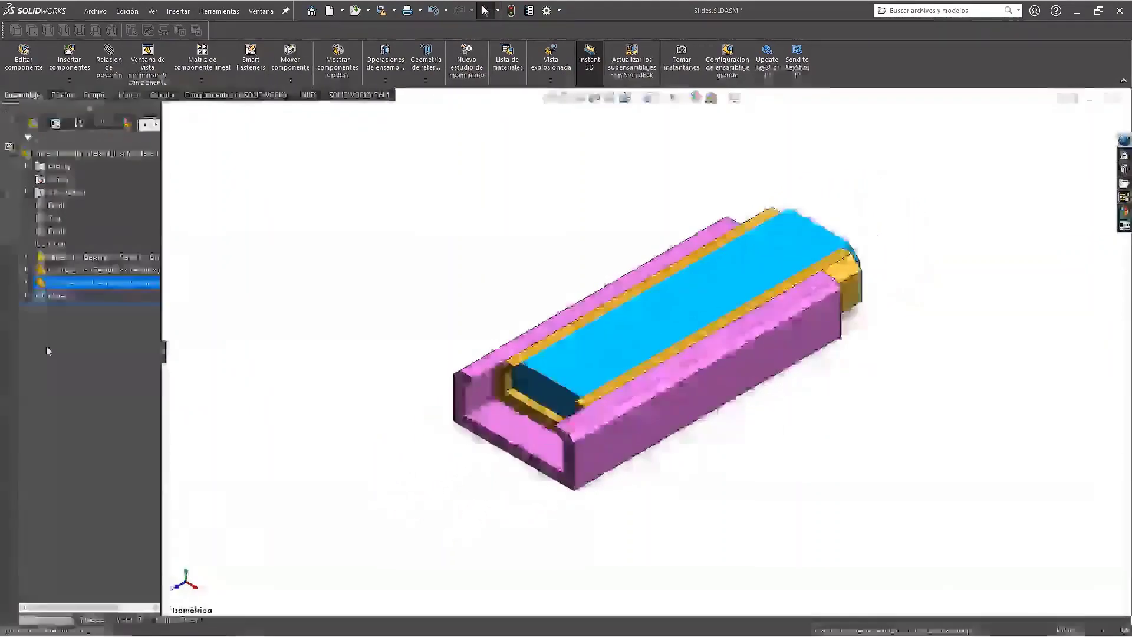
Step: Change Acoplamiento lineal/lineal2's ratio value to 2.000 mm and recheck the slides' motion
click(26, 295)
click(88, 426)
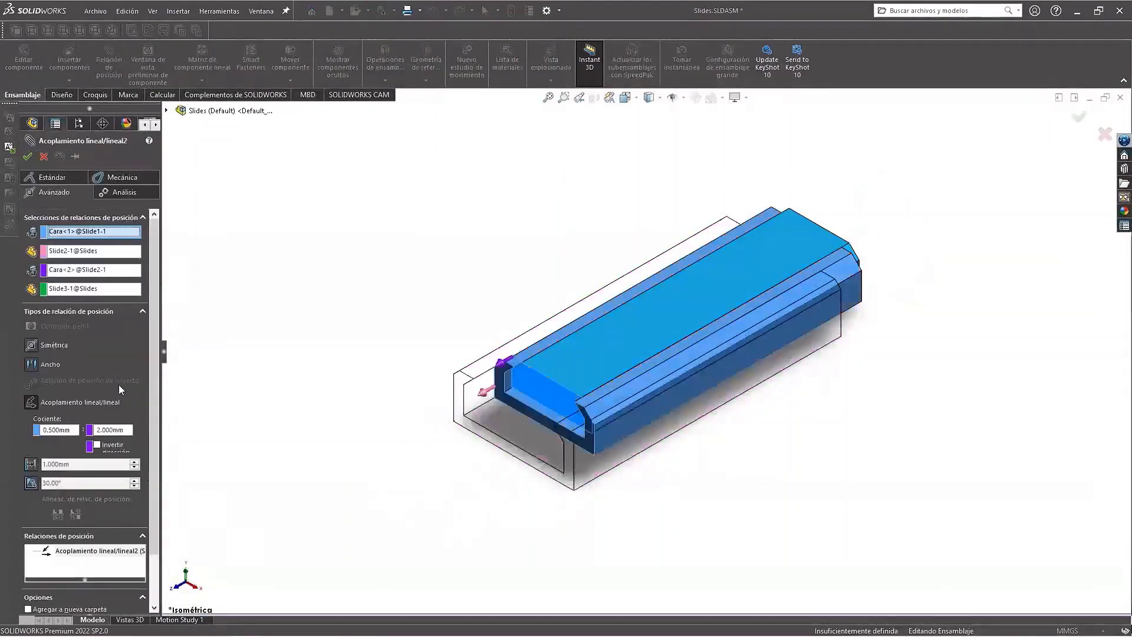
text(2)
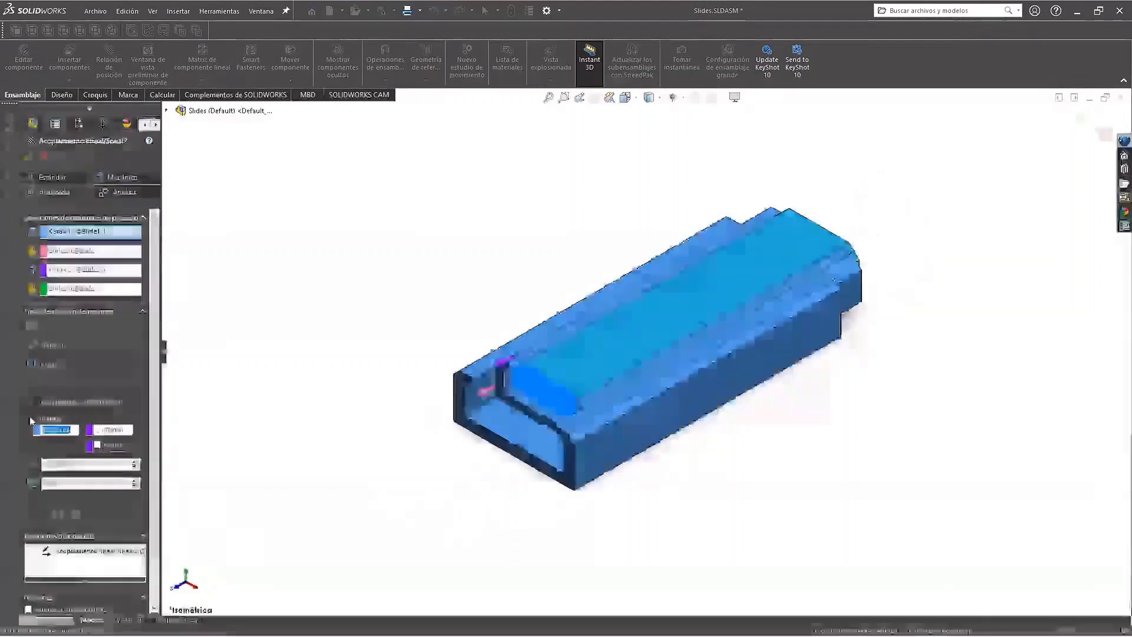
key(Return)
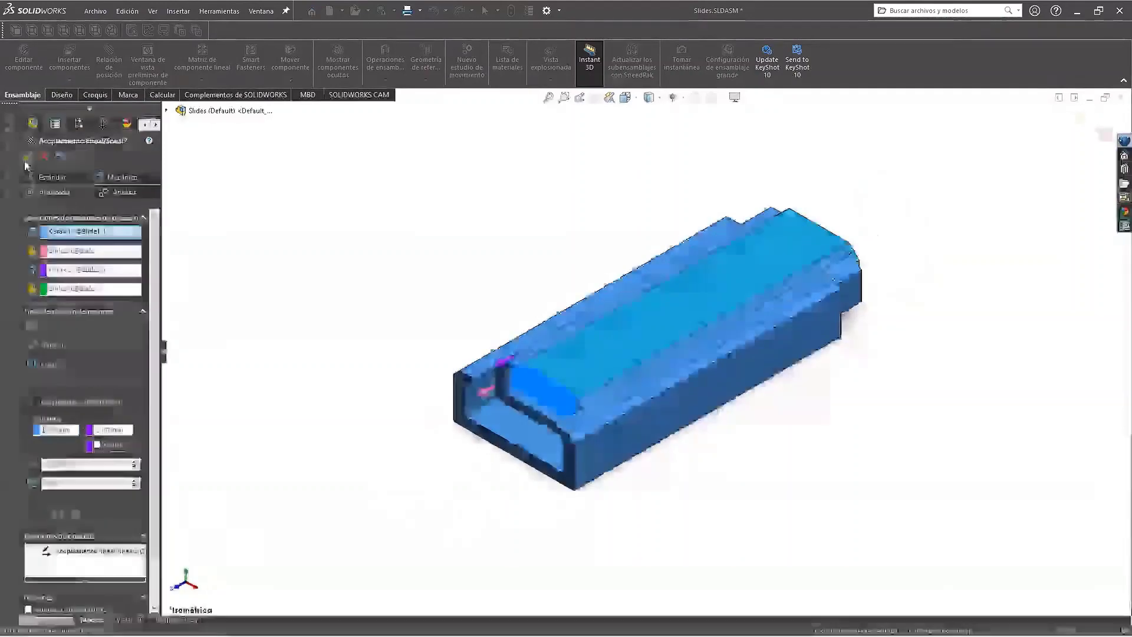
click(28, 156)
mouse_move(560, 355)
mouse_down()
mouse_move(633, 352)
mouse_move(539, 402)
mouse_move(762, 299)
mouse_move(576, 403)
mouse_move(690, 349)
mouse_move(716, 319)
mouse_move(698, 333)
mouse_up()
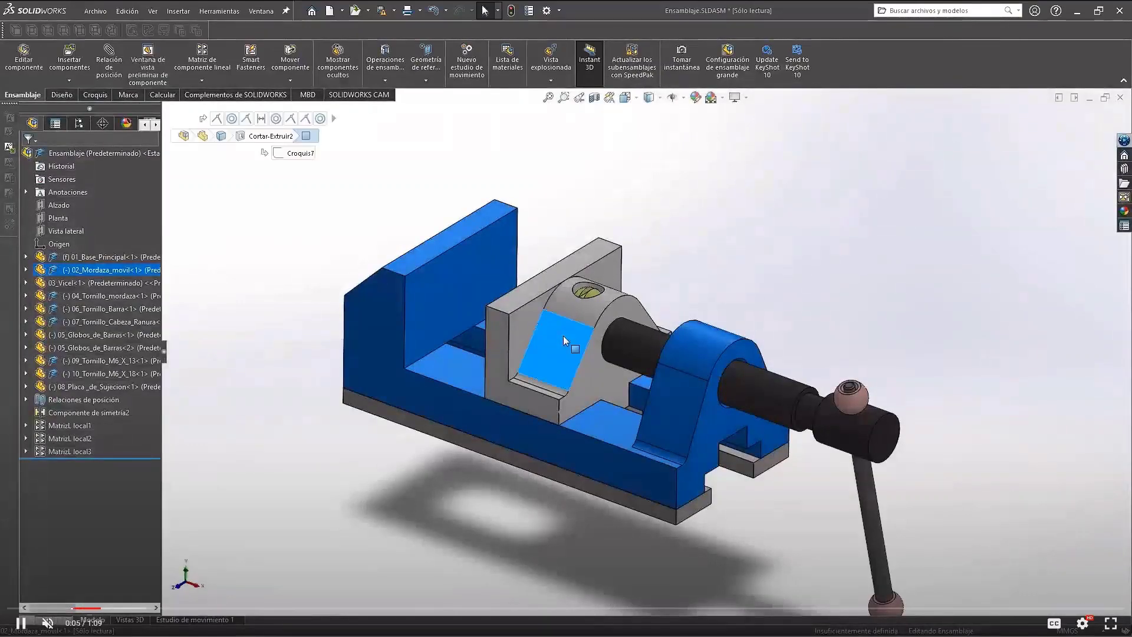
Step: Slide the moving jaw, then start an advanced Distance mate between the base and moving jaw faces
mouse_move(564, 335)
mouse_down()
mouse_move(364, 289)
mouse_move(751, 437)
mouse_move(462, 345)
mouse_move(596, 394)
mouse_up()
key(Escape)
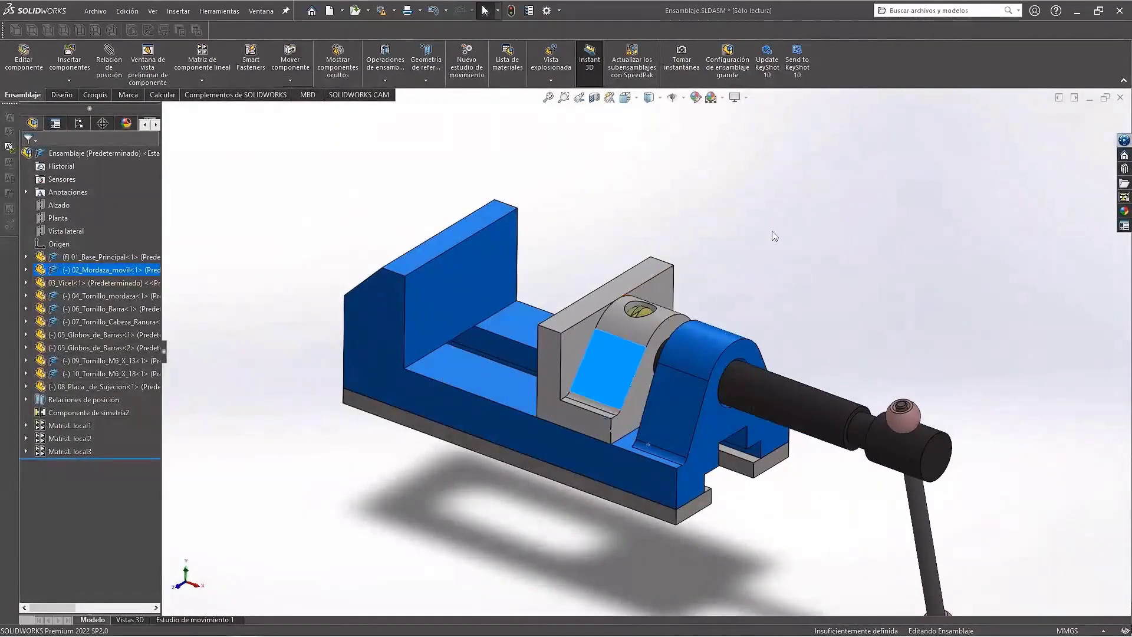
key(Escape)
click(109, 62)
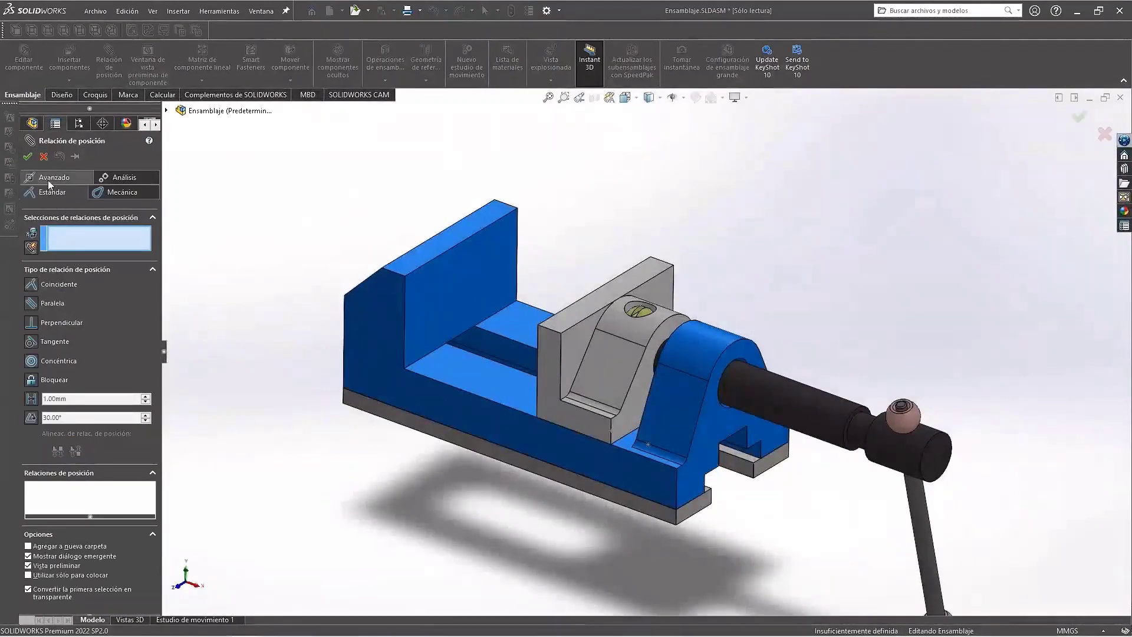
click(48, 179)
click(32, 356)
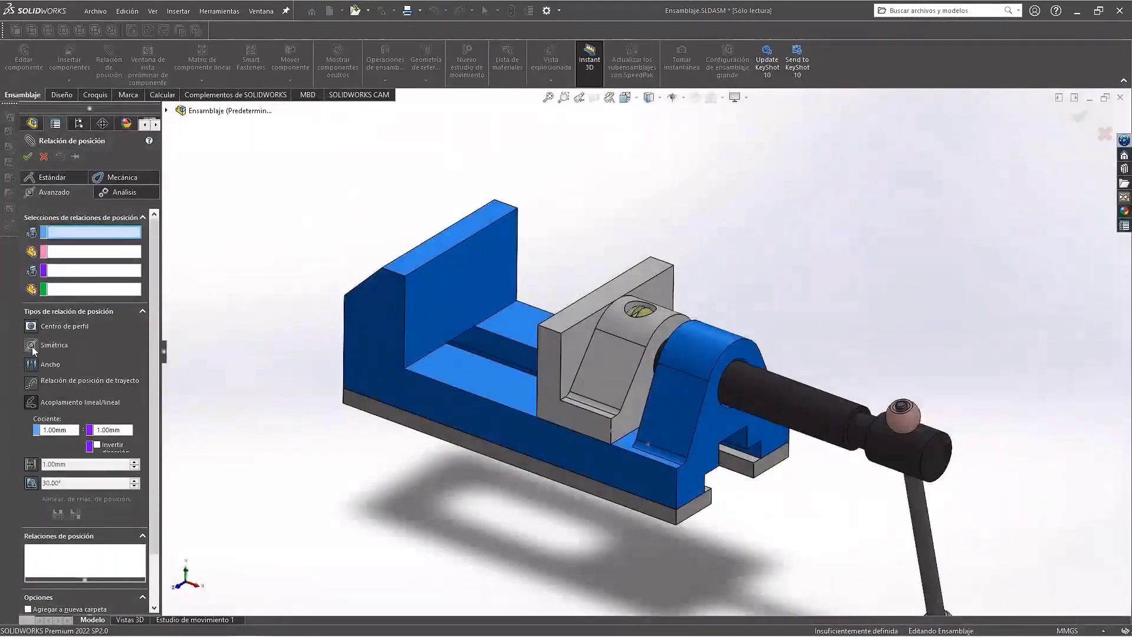
click(31, 464)
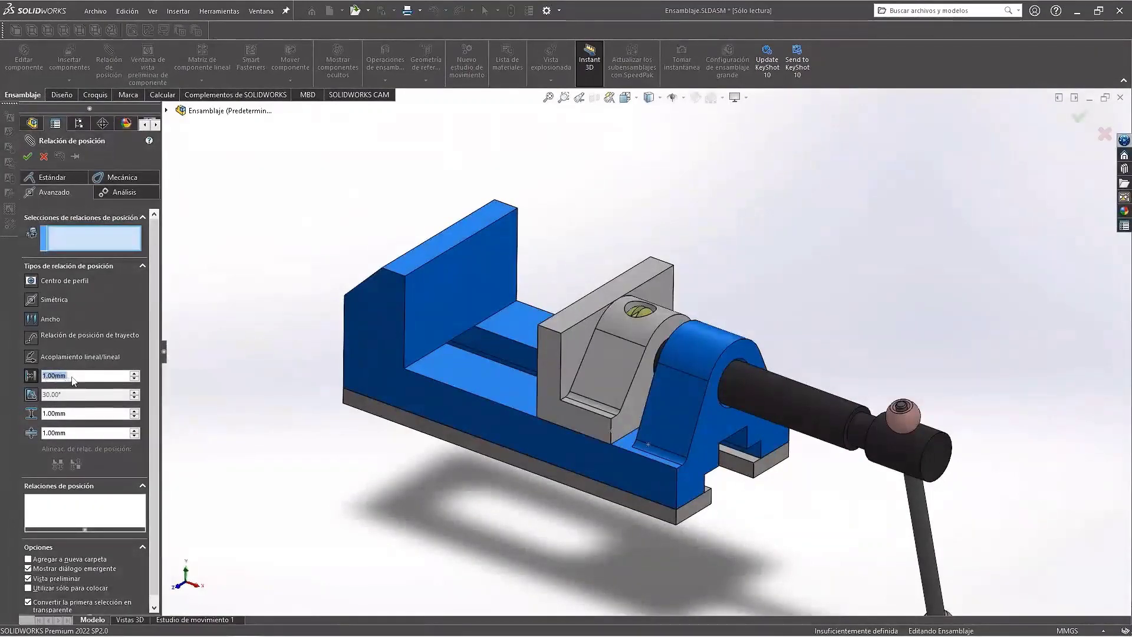
click(441, 274)
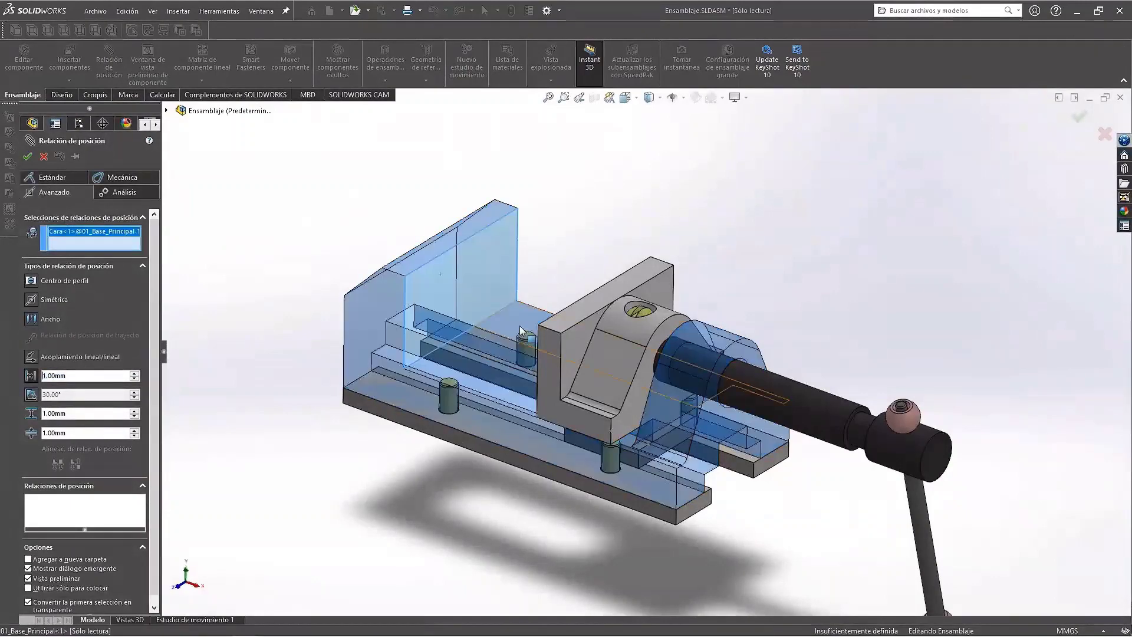
click(682, 372)
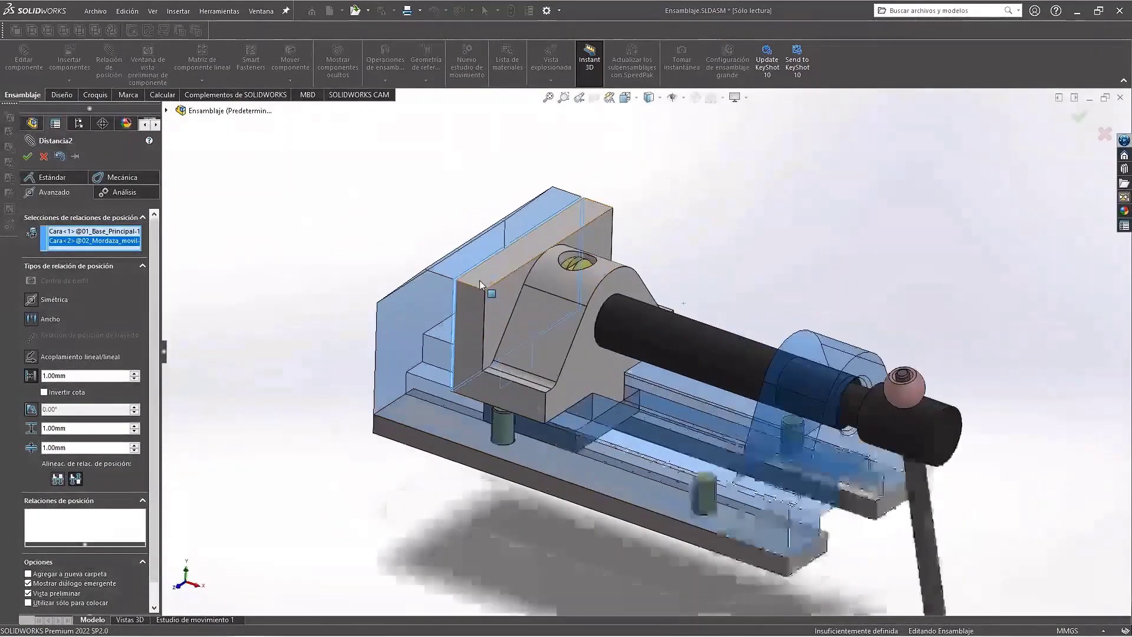
Step: Set the limit distance mate's distance to 60 mm
scroll(476, 289, down, 5)
scroll(507, 354, down, 5)
double_click(76, 376)
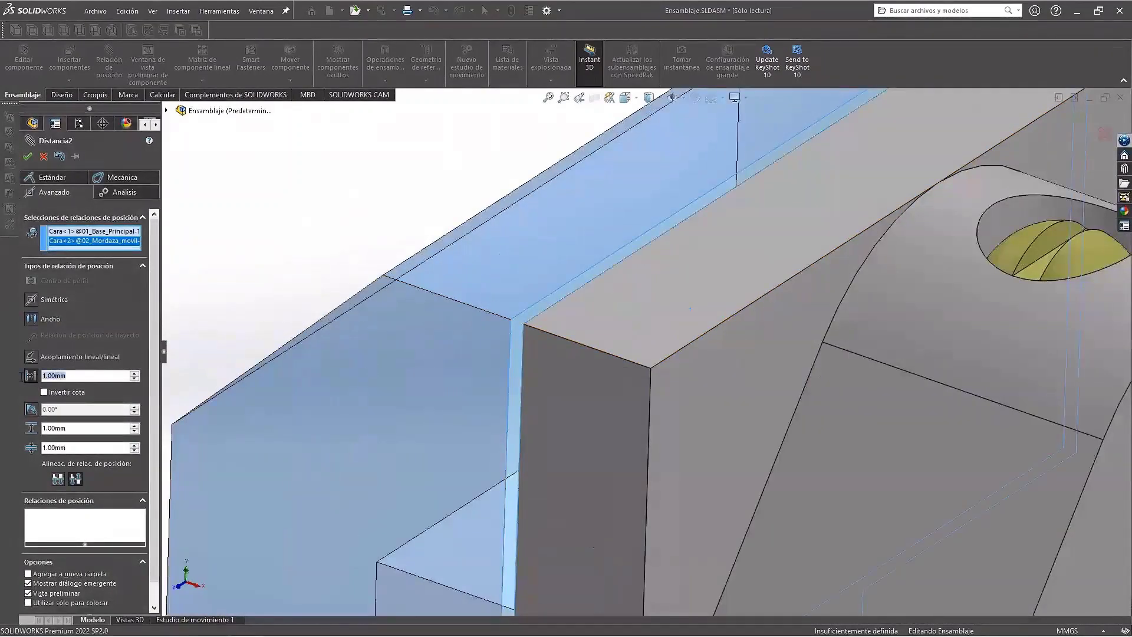
text(0)
key(Return)
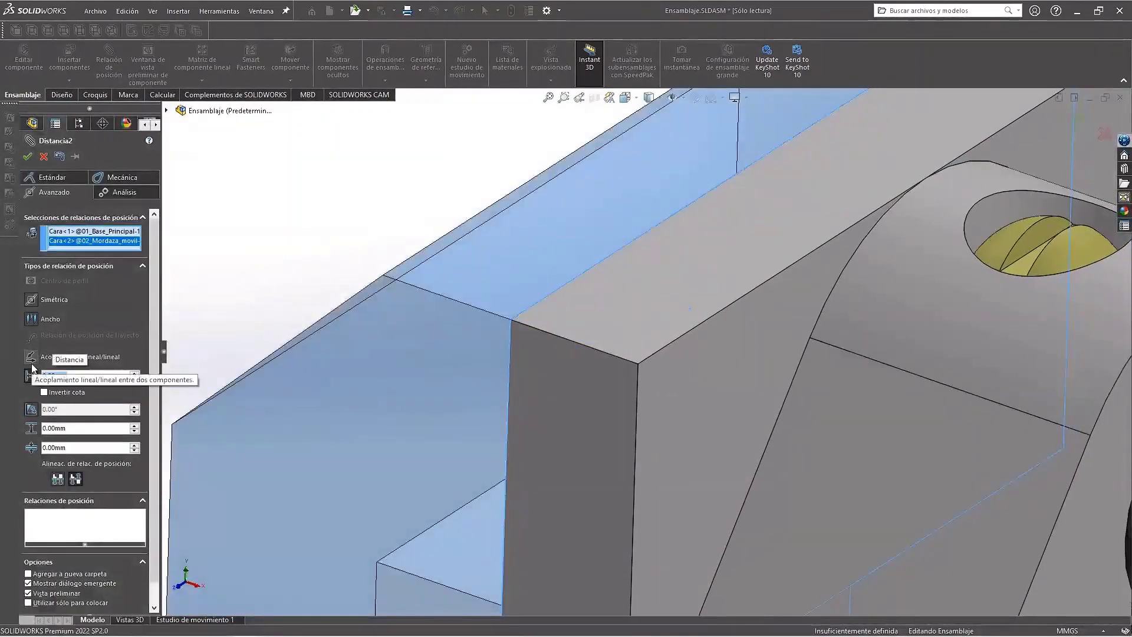
double_click(73, 430)
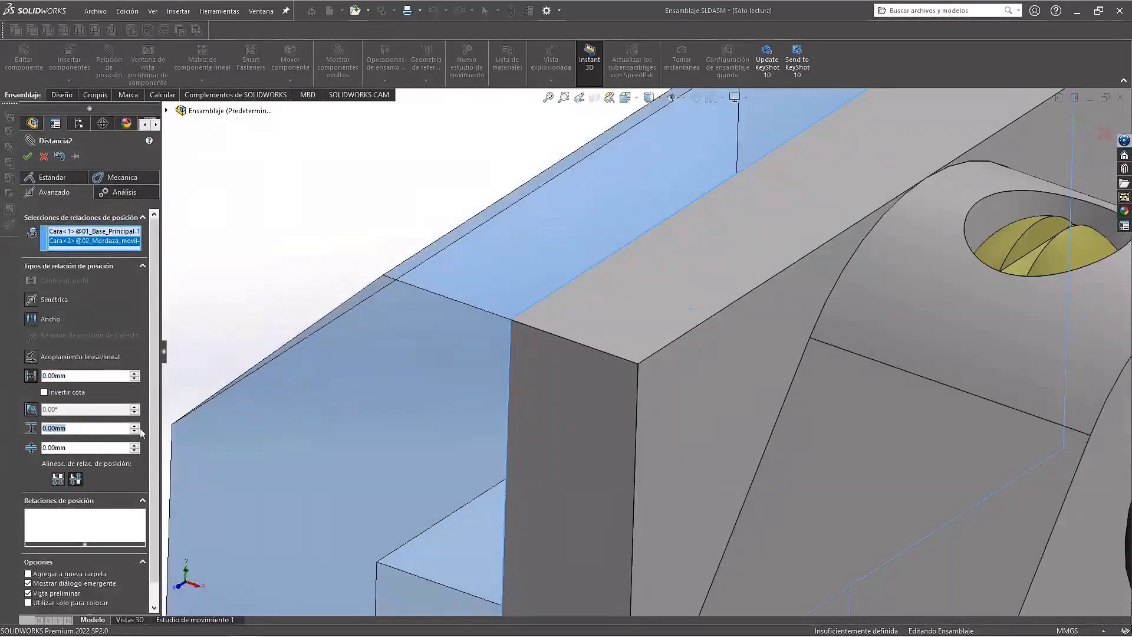
scroll(355, 417, up, 8)
scroll(737, 384, down, 5)
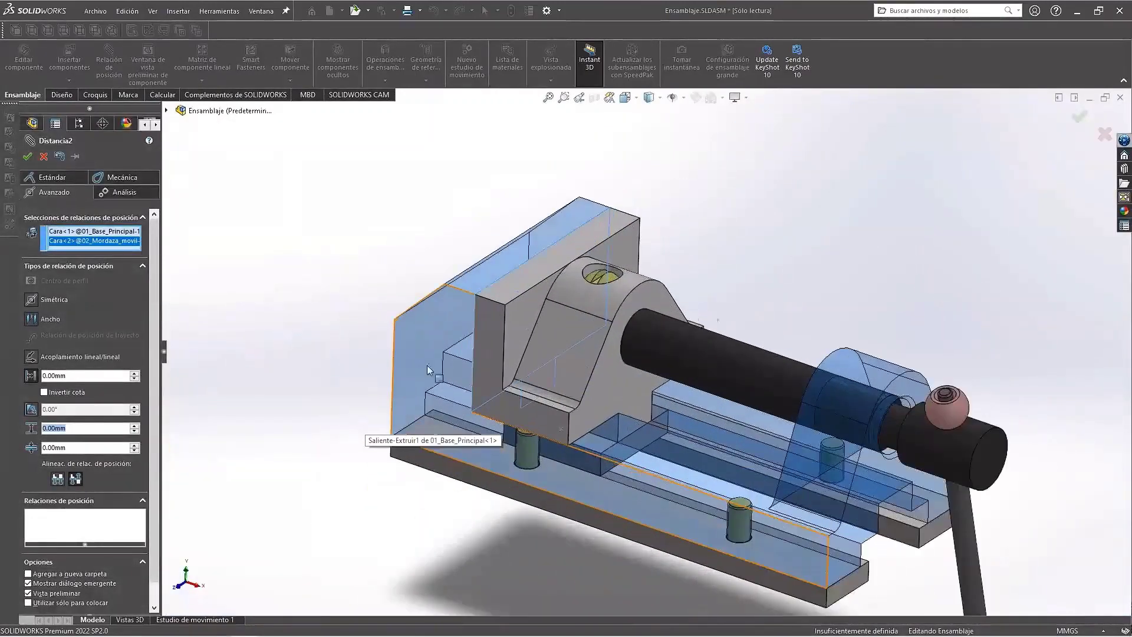
click(80, 375)
double_click(81, 375)
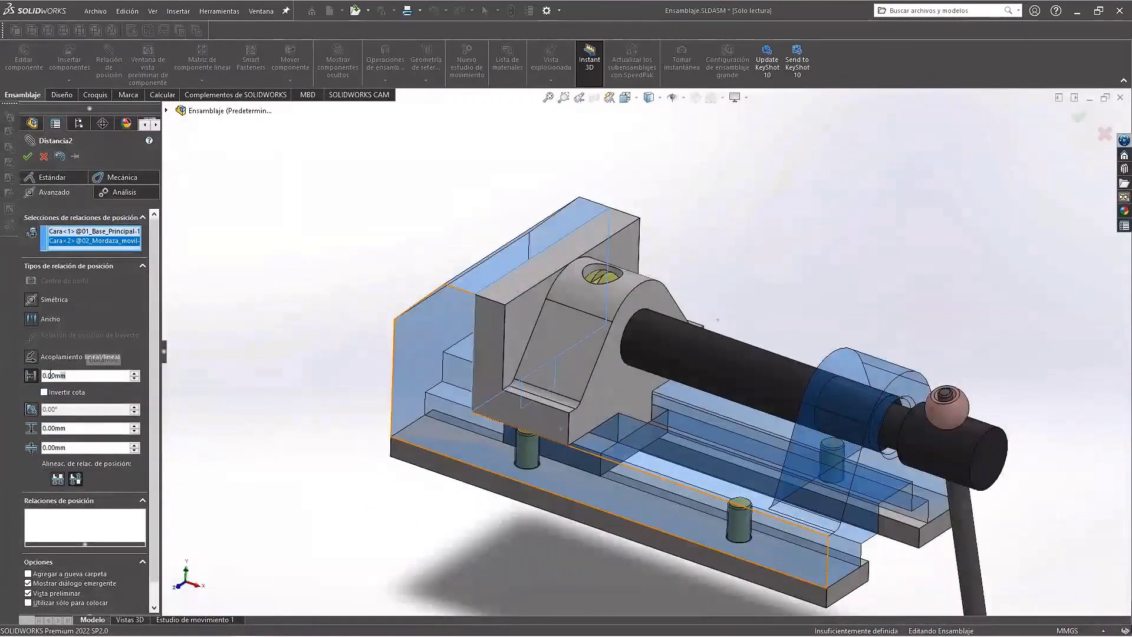
text(60)
key(Return)
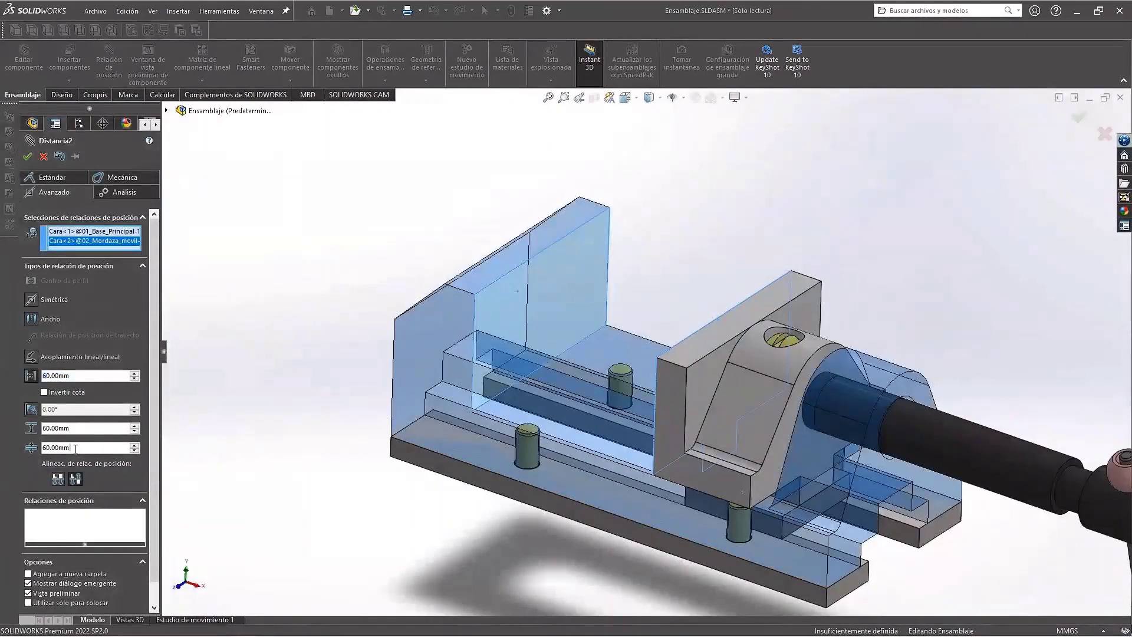
Step: Set the minimum distance to 1 mm and accept the limit distance mate
double_click(104, 449)
text(1)
key(Return)
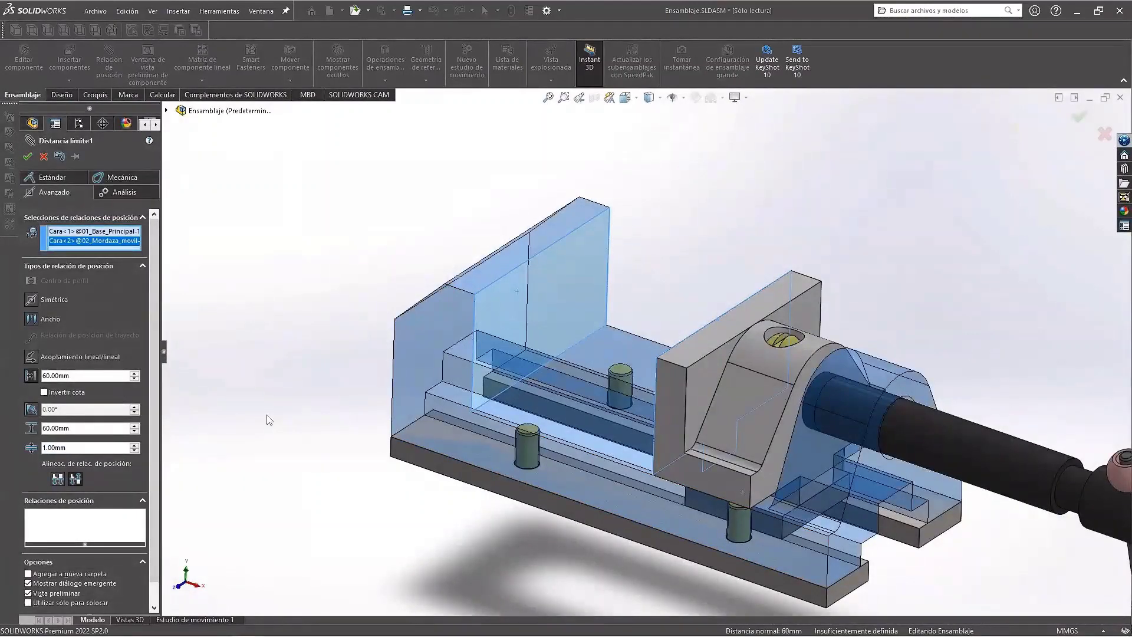
click(28, 157)
Step: Drag the moving jaw back and forth within its 1–60 mm limits, deselect it, and switch to the screen recorder
mouse_move(742, 399)
mouse_down()
mouse_move(470, 287)
mouse_move(1045, 477)
mouse_move(339, 302)
mouse_up()
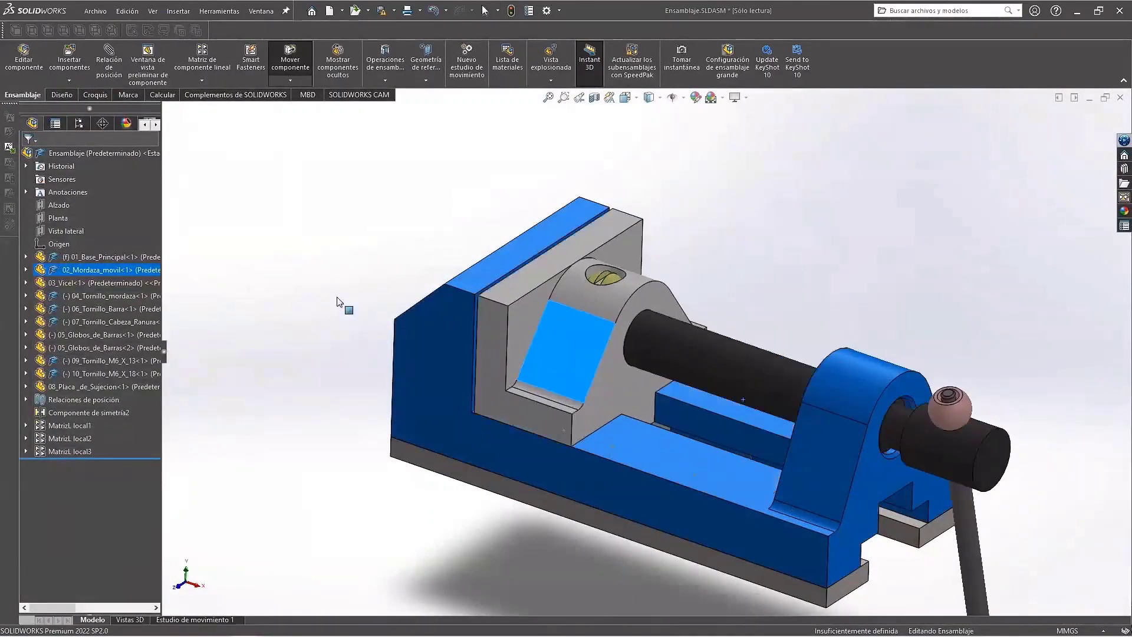
mouse_move(659, 409)
mouse_down()
mouse_move(837, 484)
mouse_move(351, 339)
mouse_move(925, 489)
mouse_move(361, 361)
mouse_up()
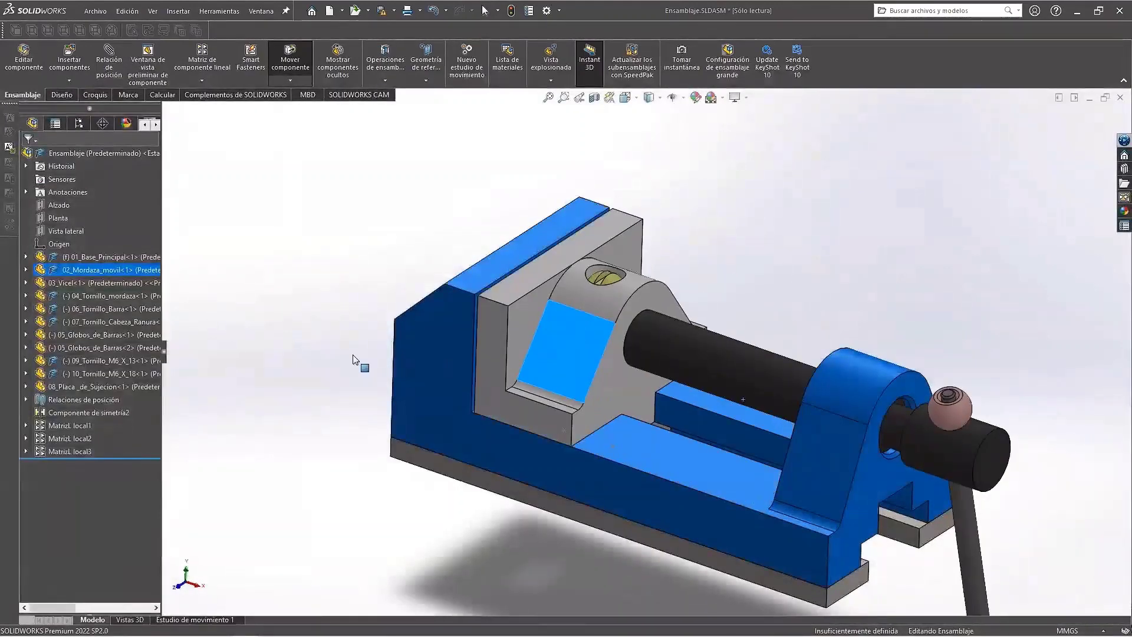
click(763, 293)
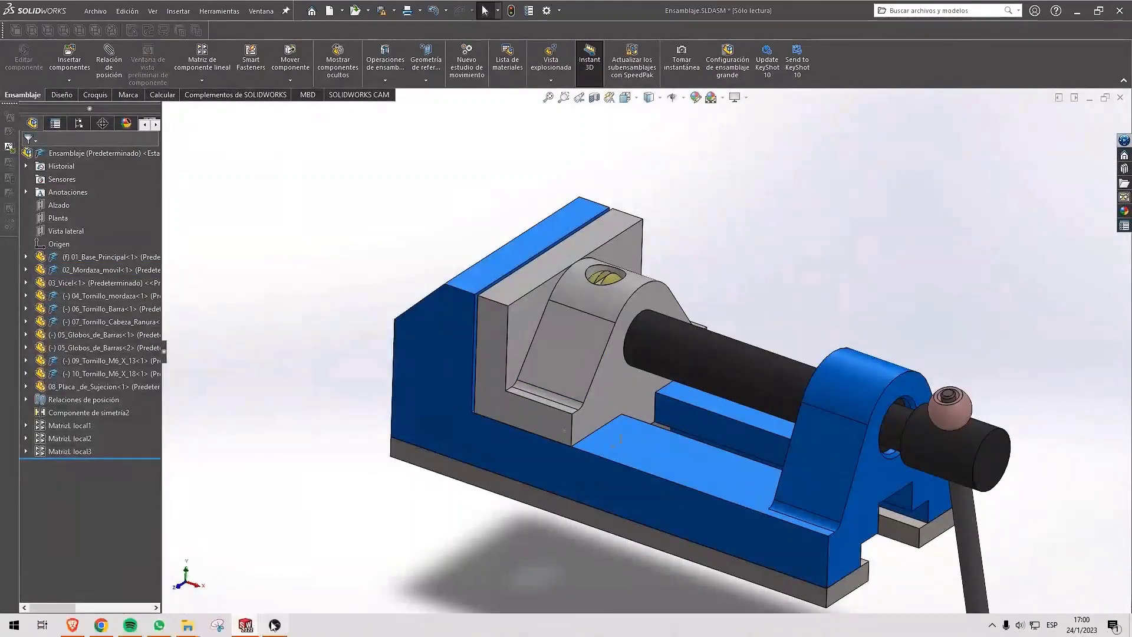
click(274, 625)
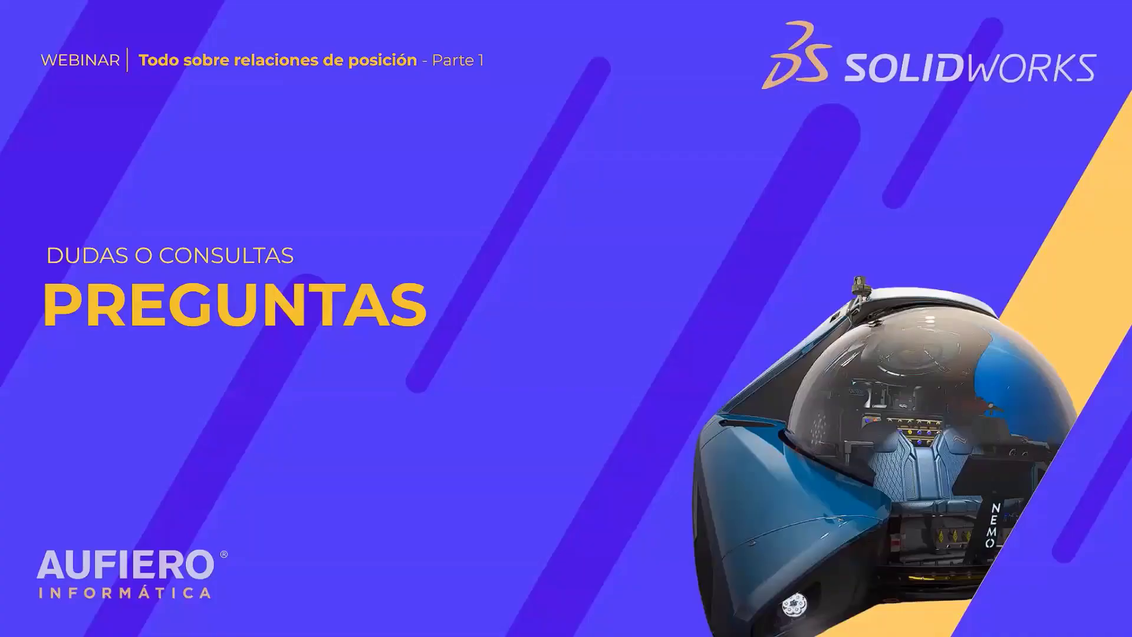